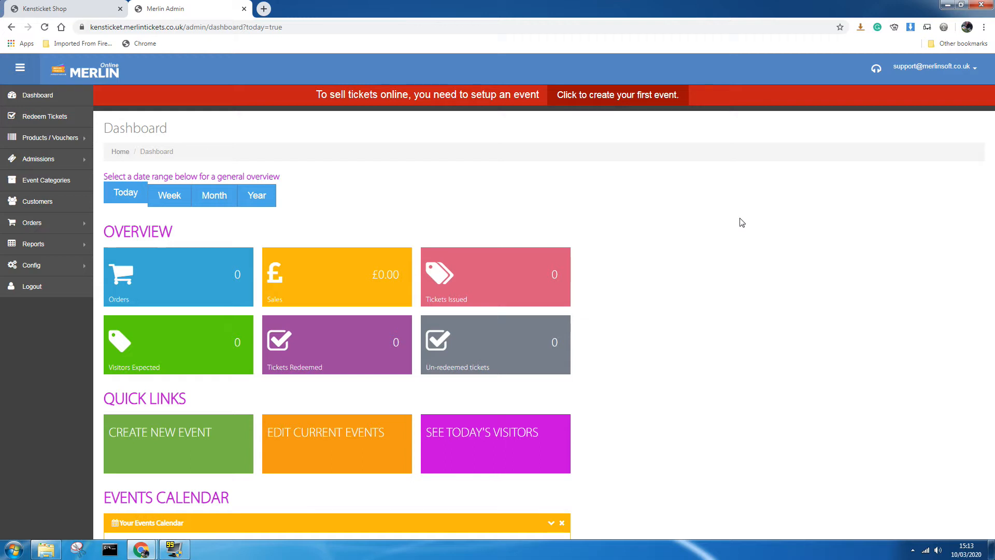
# Step: Review the existing event categories and the configured VAT rates
pyautogui.click(57, 181)
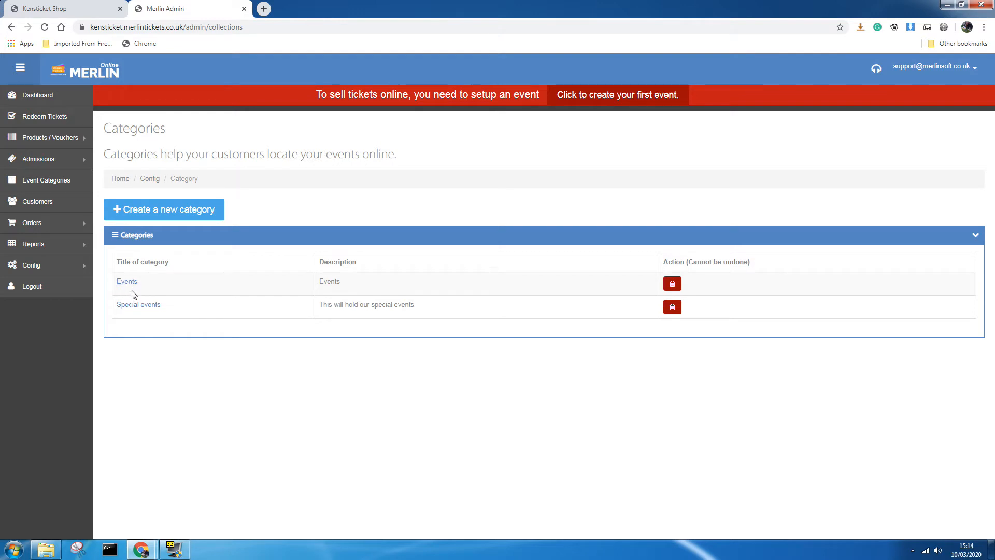
pyautogui.click(63, 270)
pyautogui.click(53, 338)
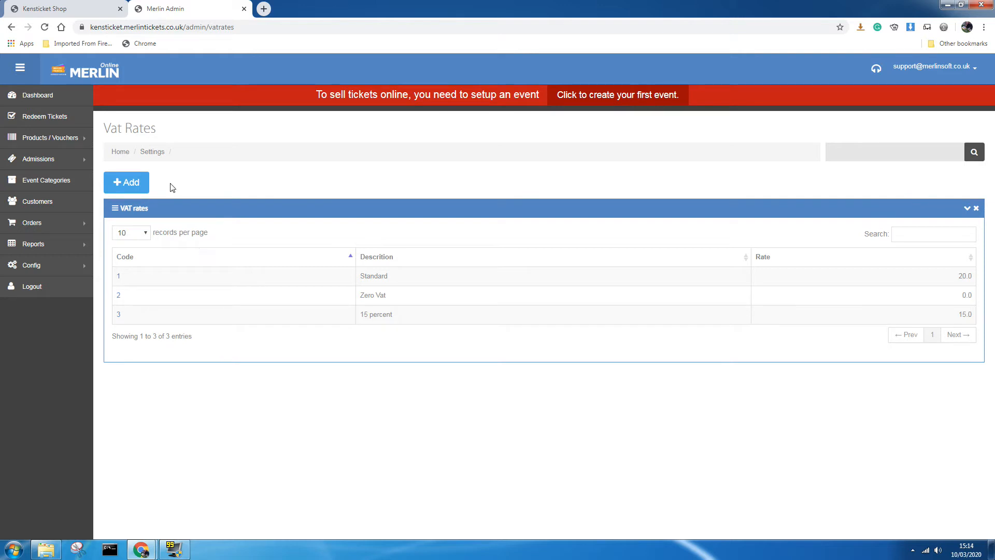
pyautogui.click(51, 182)
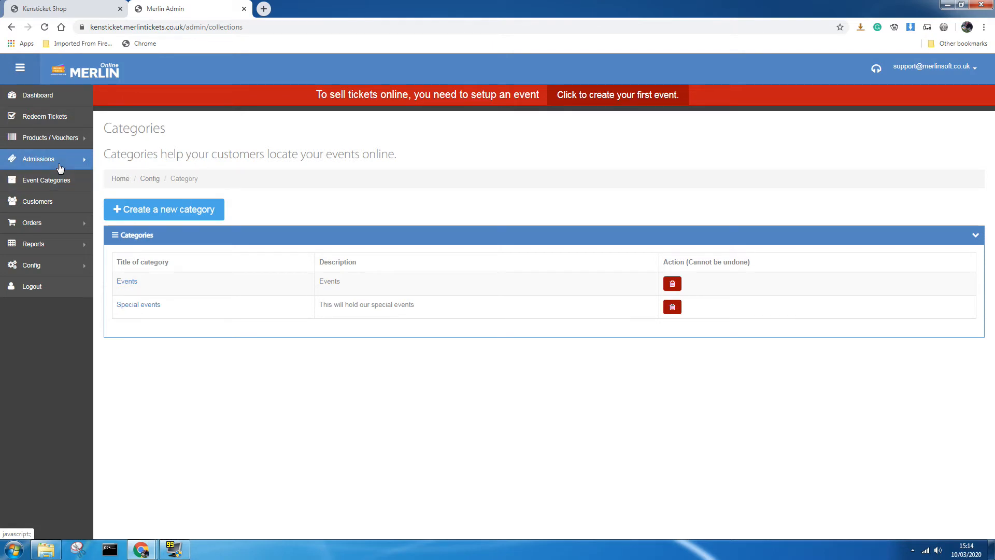
pyautogui.click(59, 165)
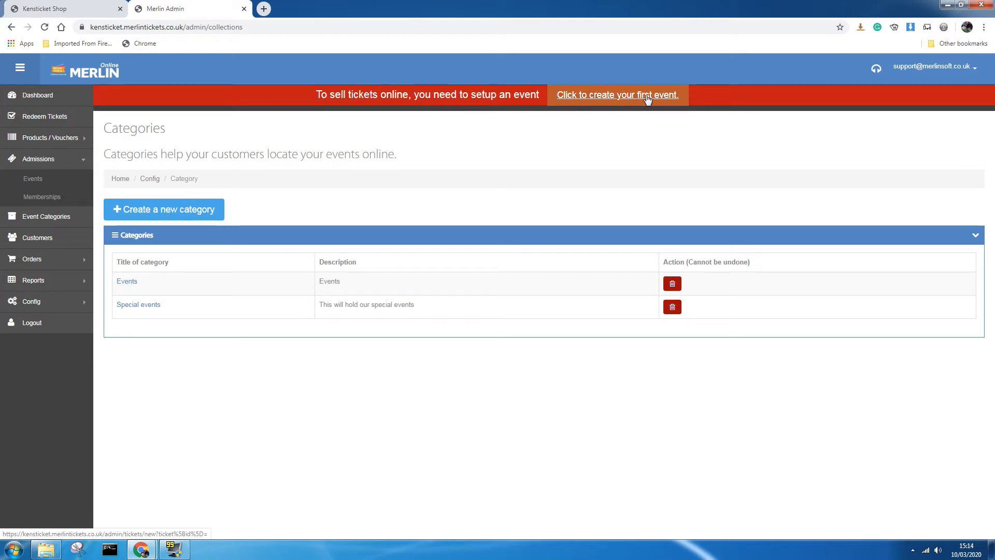
pyautogui.click(27, 179)
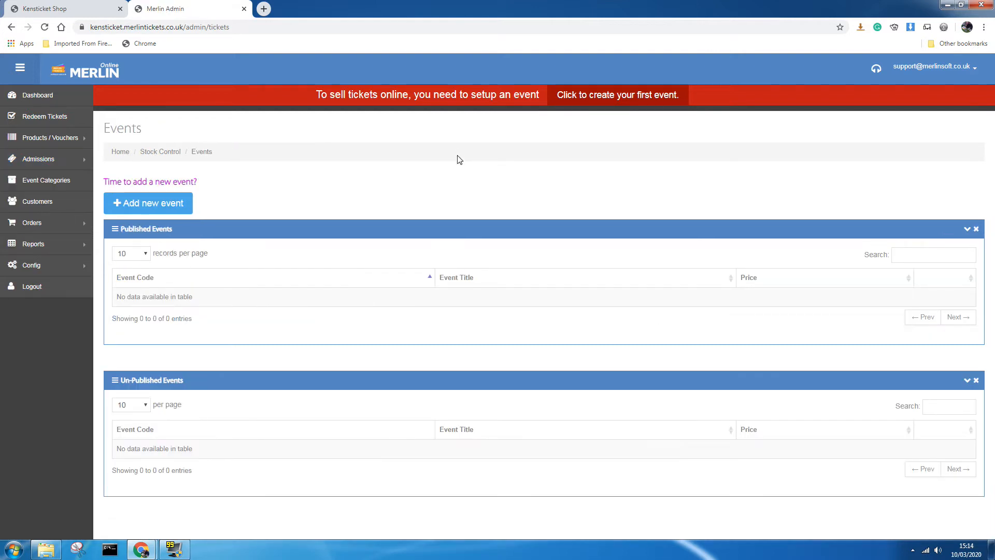
pyautogui.click(618, 99)
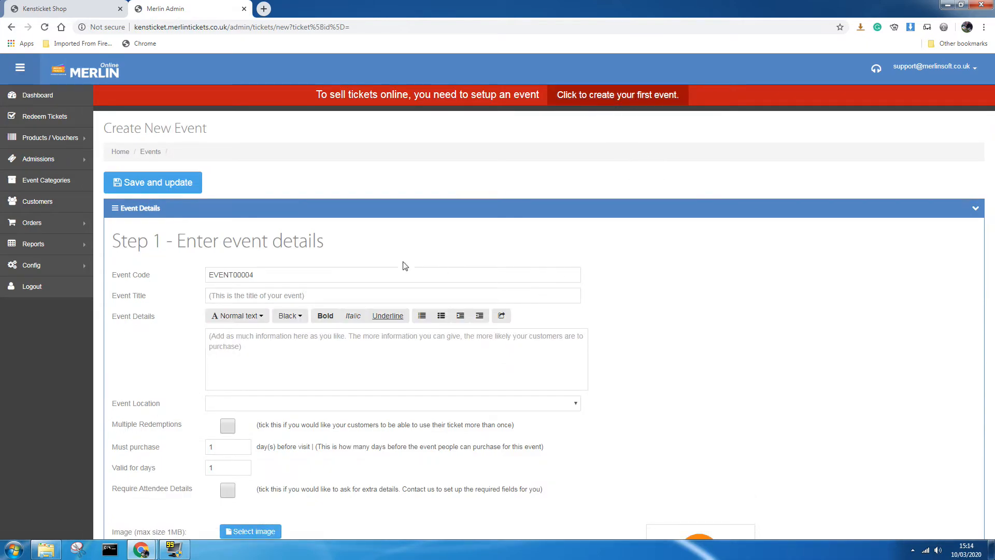
# Step: Start a new event from the admission events list and set its event code to FARMGENE01
pyautogui.click(72, 161)
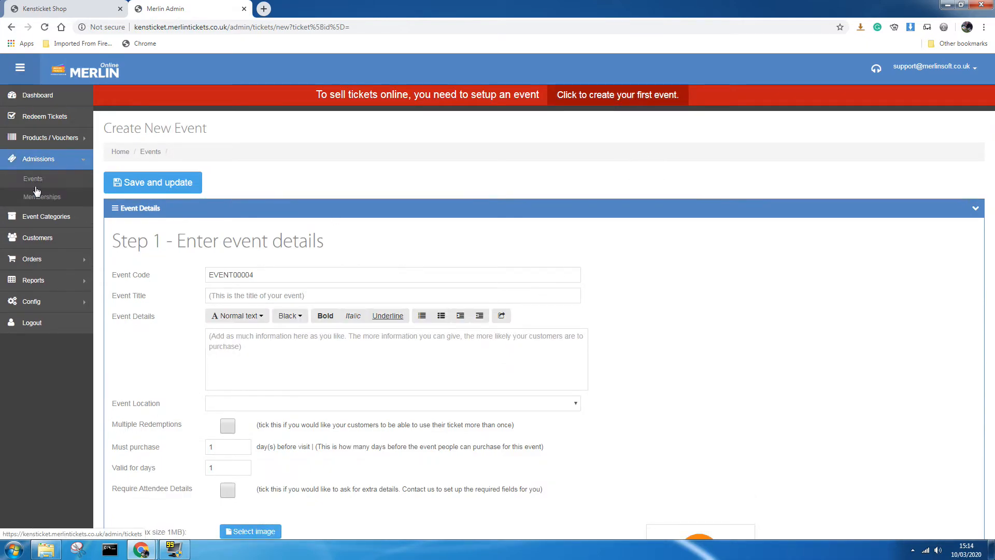
pyautogui.click(37, 186)
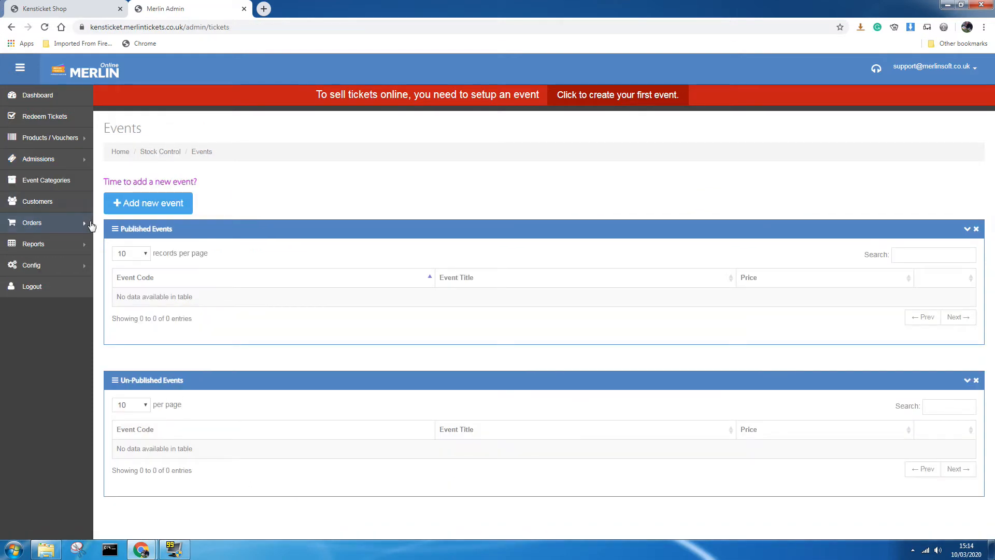
pyautogui.click(155, 203)
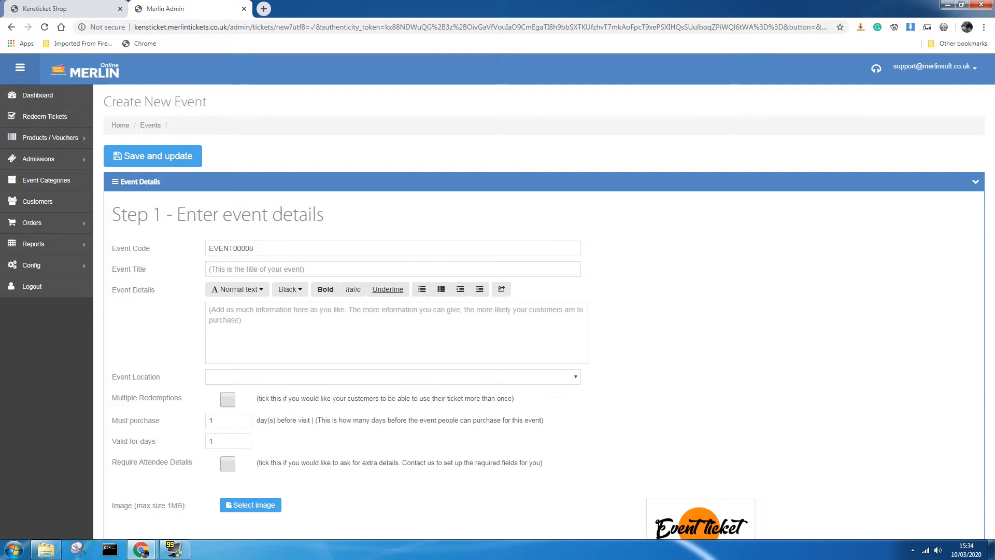
pyautogui.moveTo(255, 249); pyautogui.dragTo(208, 248)
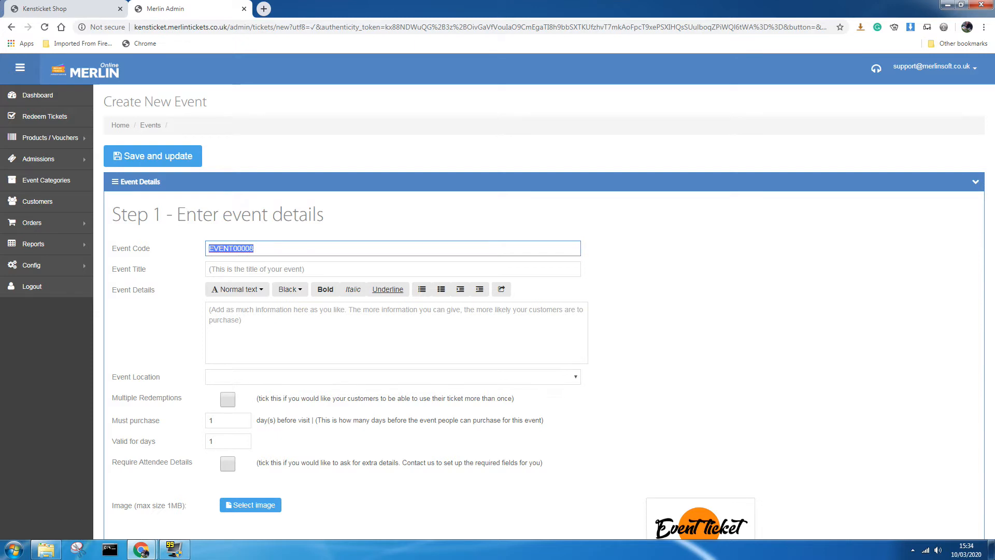
pyautogui.press('BackSpace')
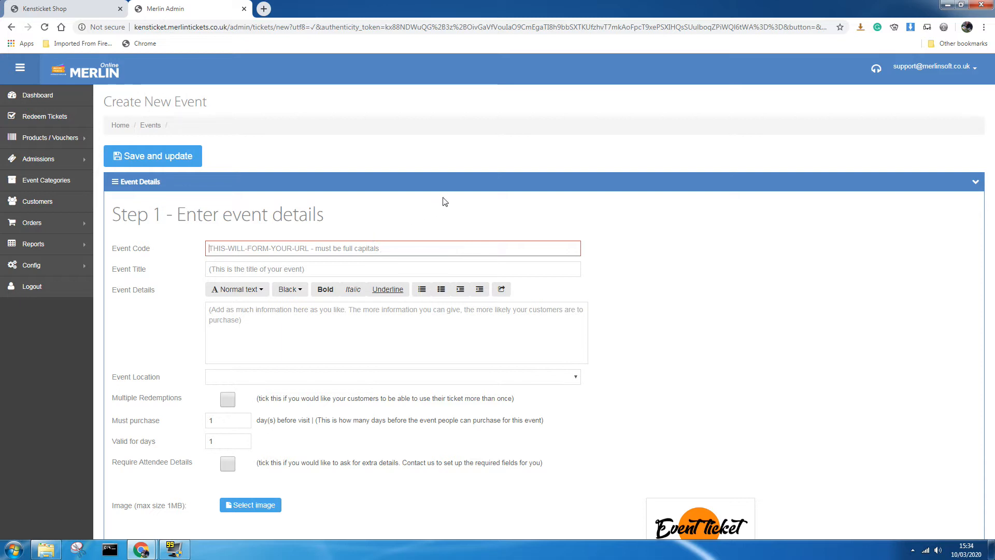
pyautogui.write('FAR')
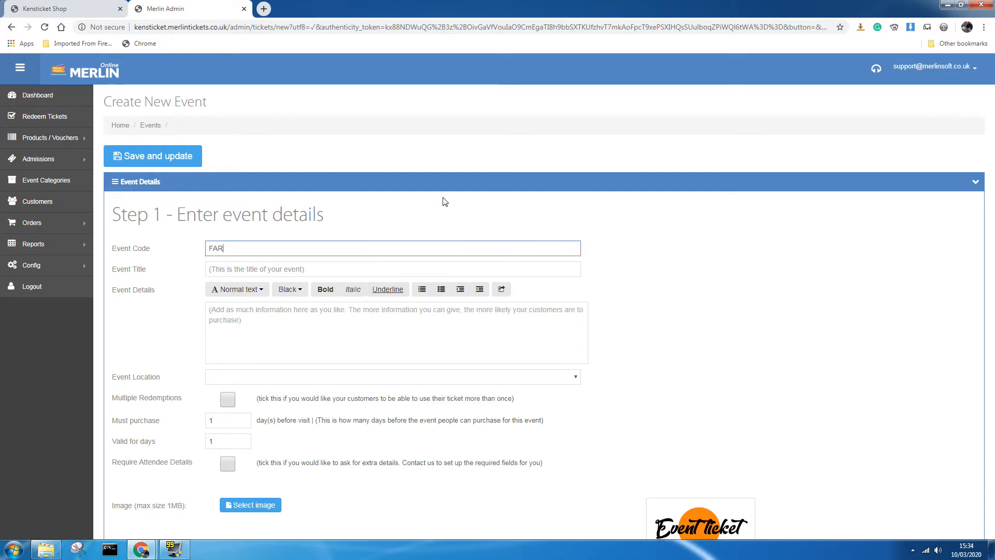
pyautogui.write('M')
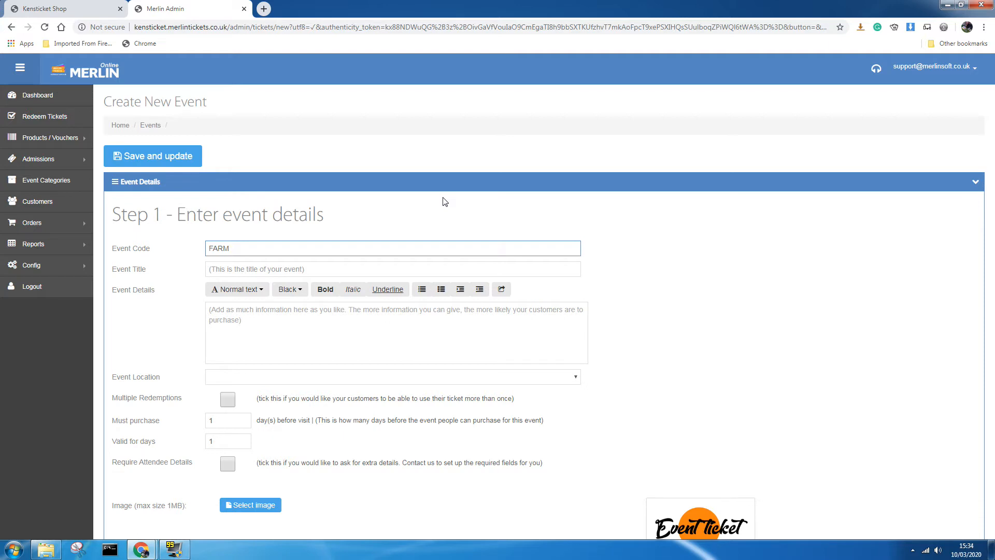
pyautogui.write('GENE01')
# Step: Enter "Down on the Farm" as the event title
pyautogui.click(269, 268)
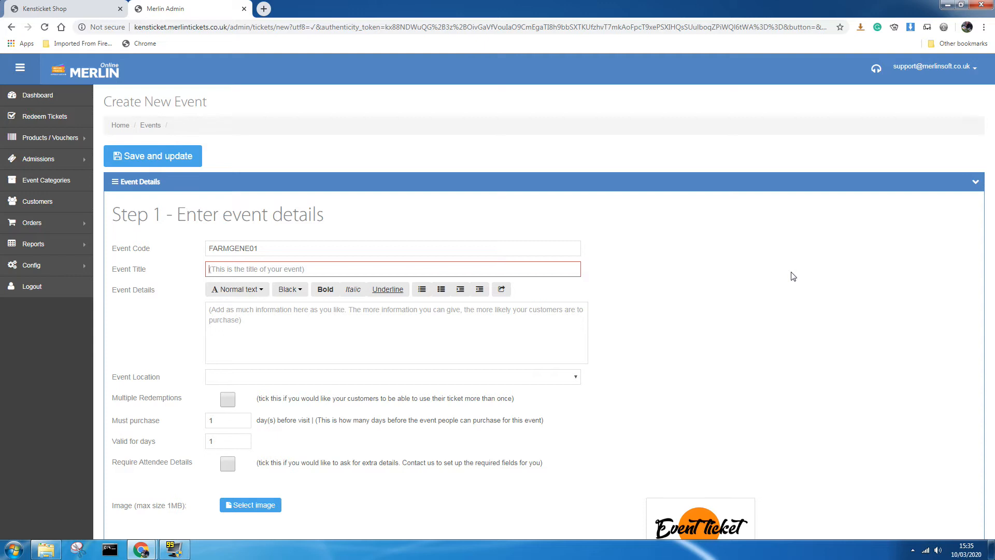
pyautogui.write('Dow o')
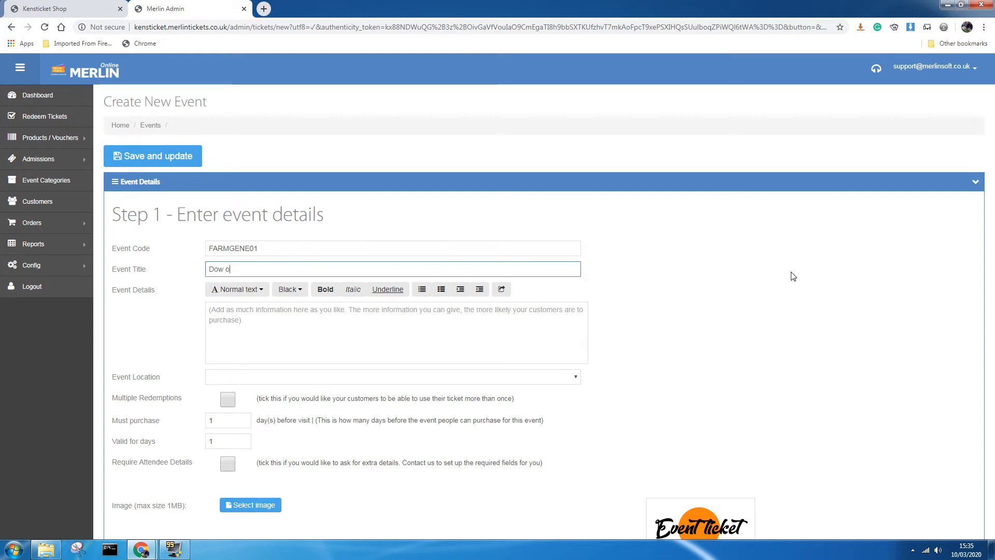
pyautogui.write('n the Farm')
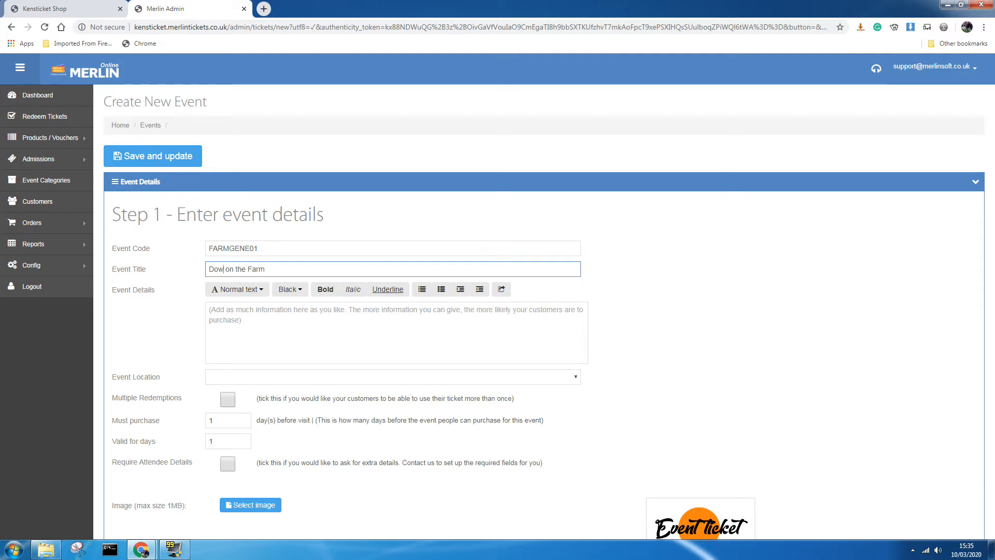
pyautogui.write('n')
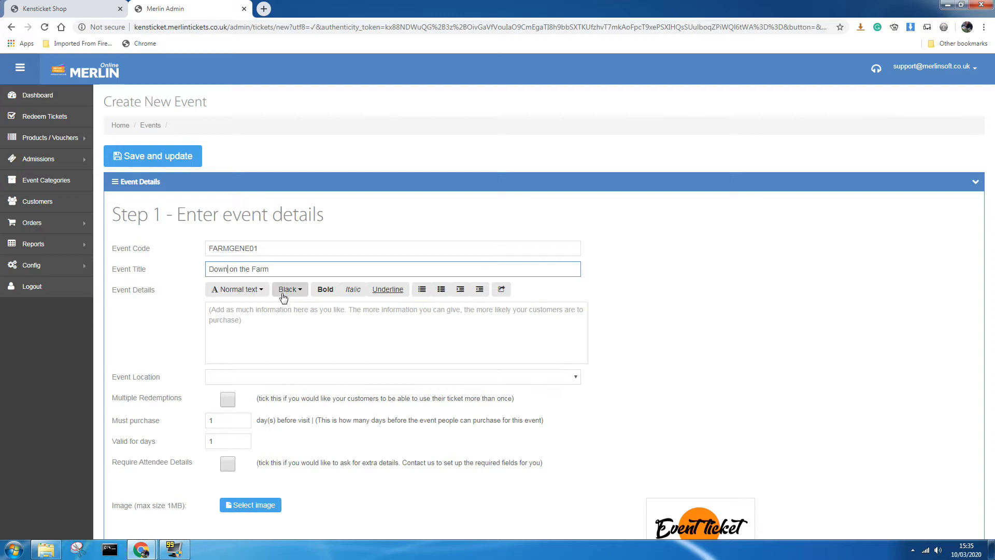
# Step: Paste the prepared "Down on the Farm" description with its Meet the Animals activity list into the event details
pyautogui.click(210, 310)
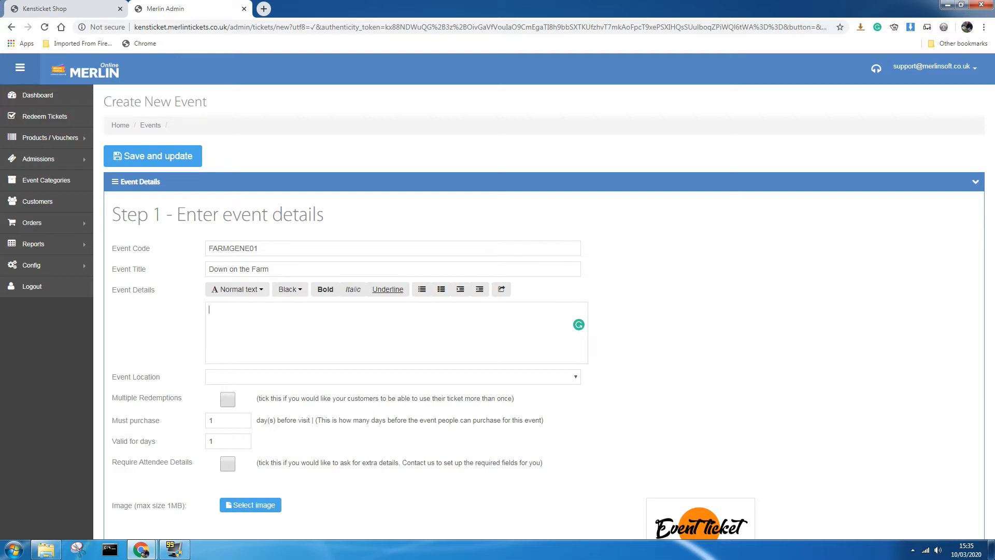
pyautogui.click(65, 8)
pyautogui.click(209, 309)
pyautogui.hotkey('ctrl', 'v')
pyautogui.scroll(5, 396, 332)
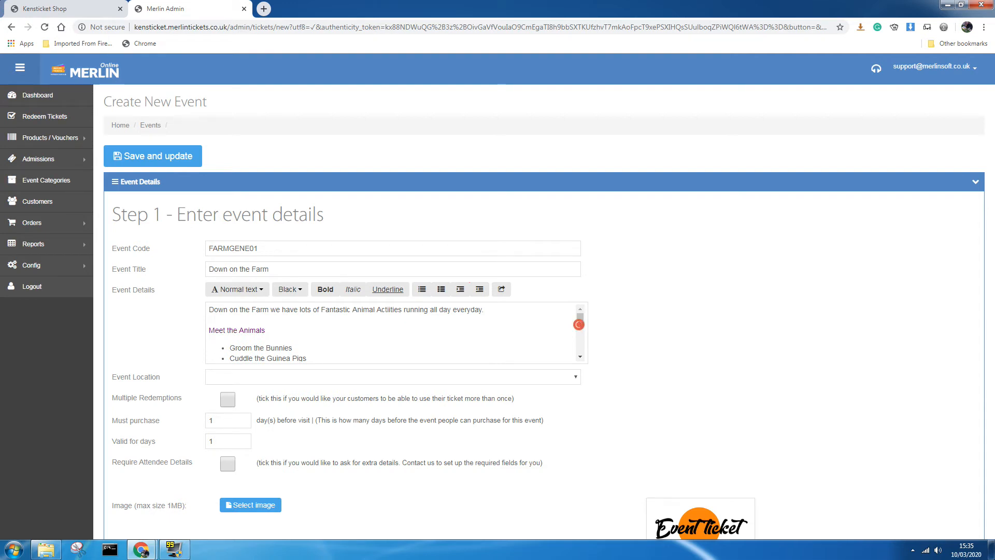
# Step: Examine the text colour and text style options for the event details and read through the rest of the description
pyautogui.click(300, 293)
pyautogui.click(298, 291)
pyautogui.click(263, 290)
pyautogui.click(263, 291)
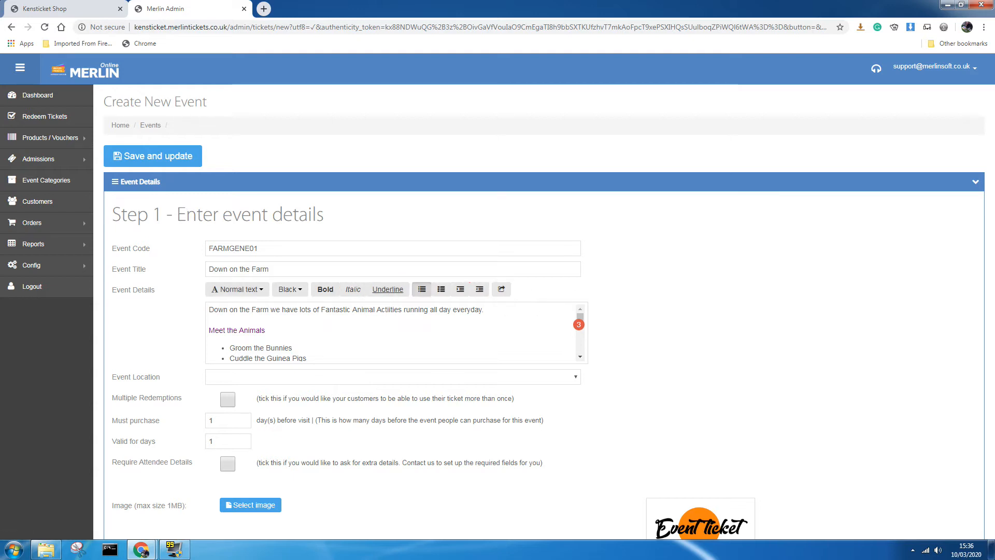
pyautogui.scroll(-3, 394, 332)
pyautogui.scroll(-2, 396, 332)
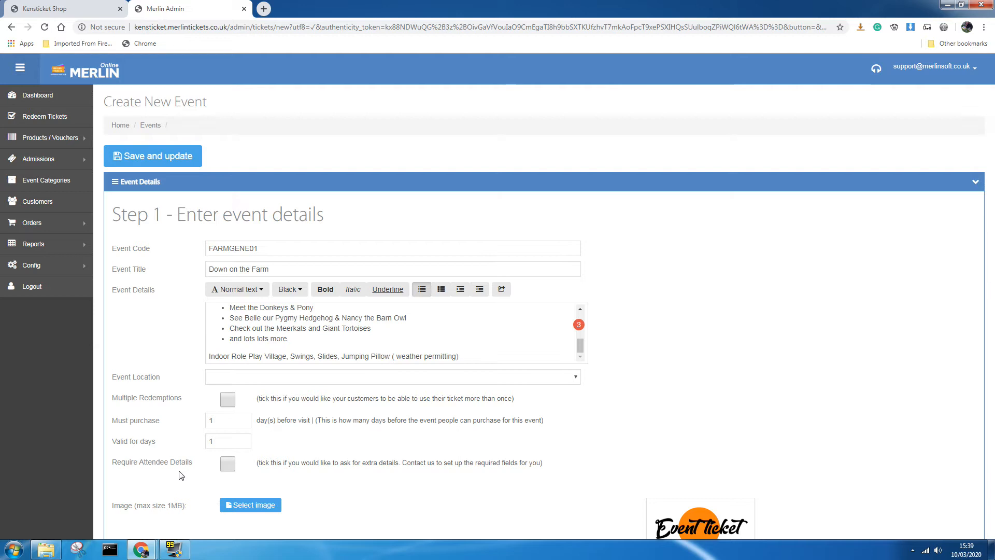
# Step: Choose general2.png from the hold folder as the event image
pyautogui.scroll(-3, 180, 475)
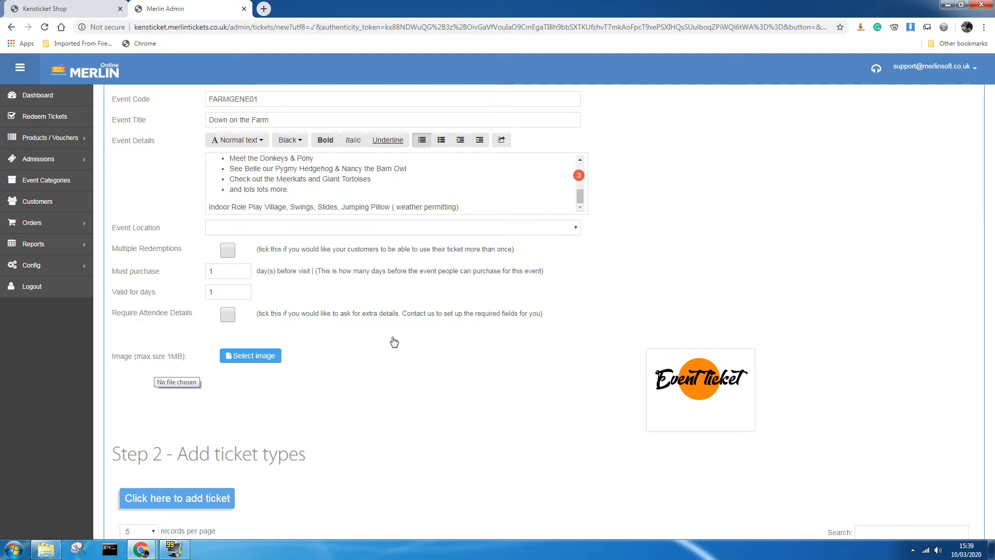
pyautogui.click(269, 355)
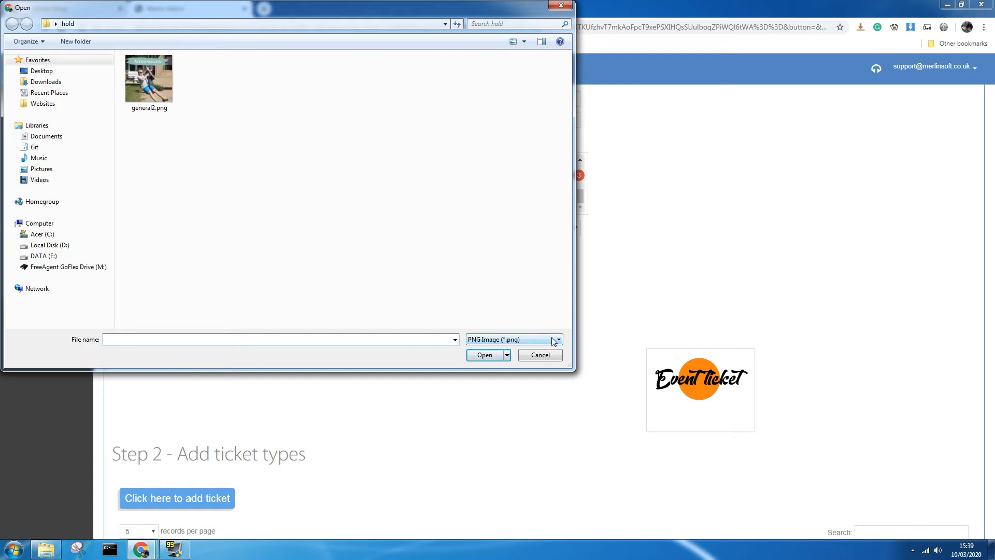
pyautogui.click(527, 340)
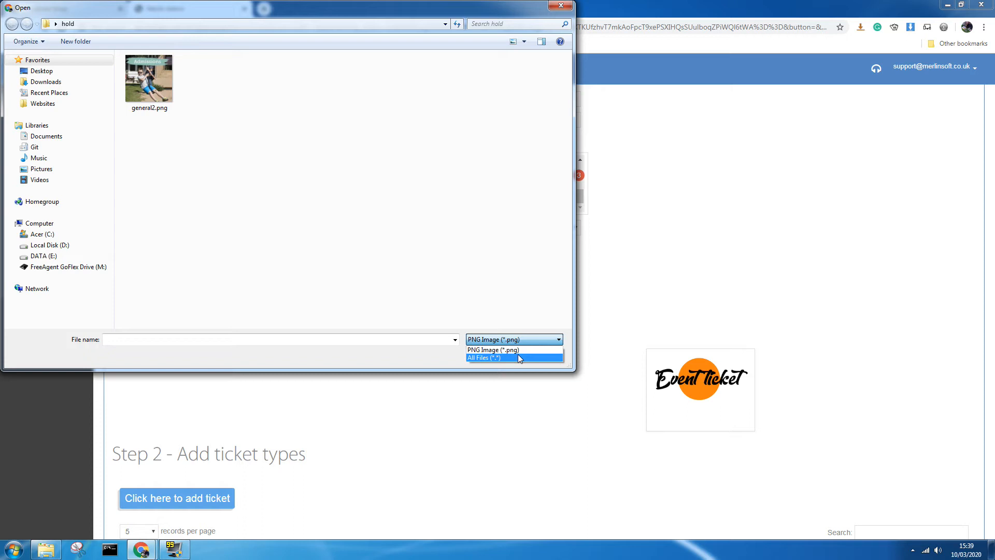
pyautogui.click(437, 263)
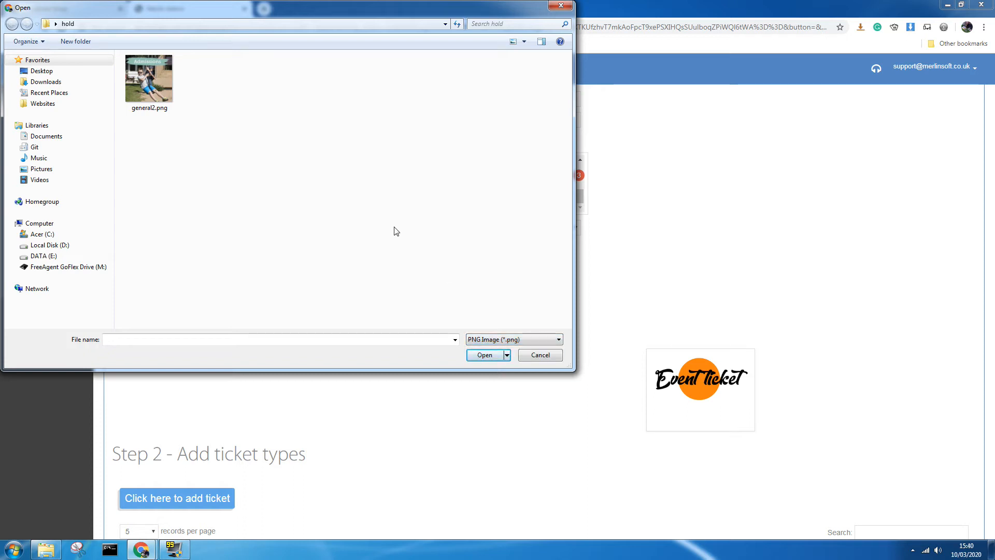
pyautogui.click(160, 87)
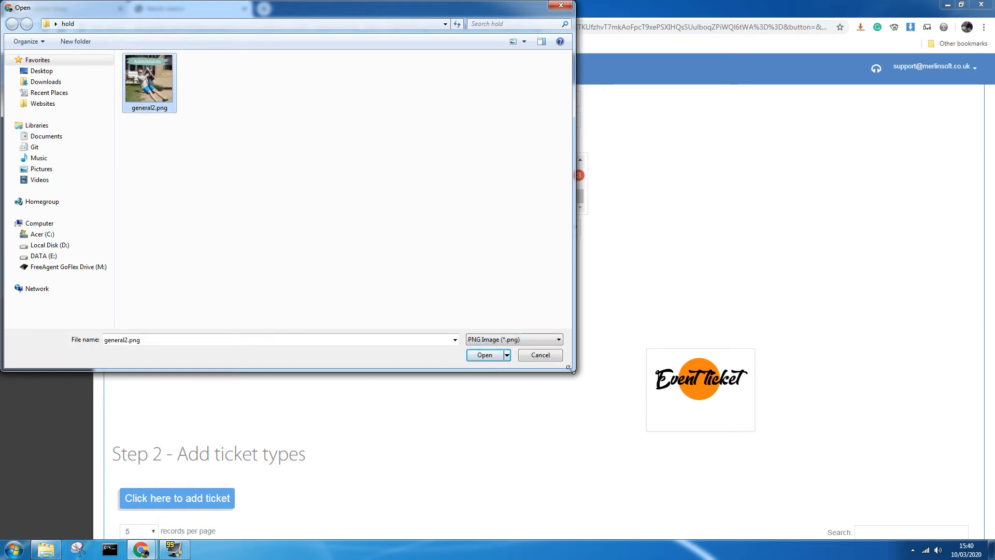
pyautogui.click(483, 357)
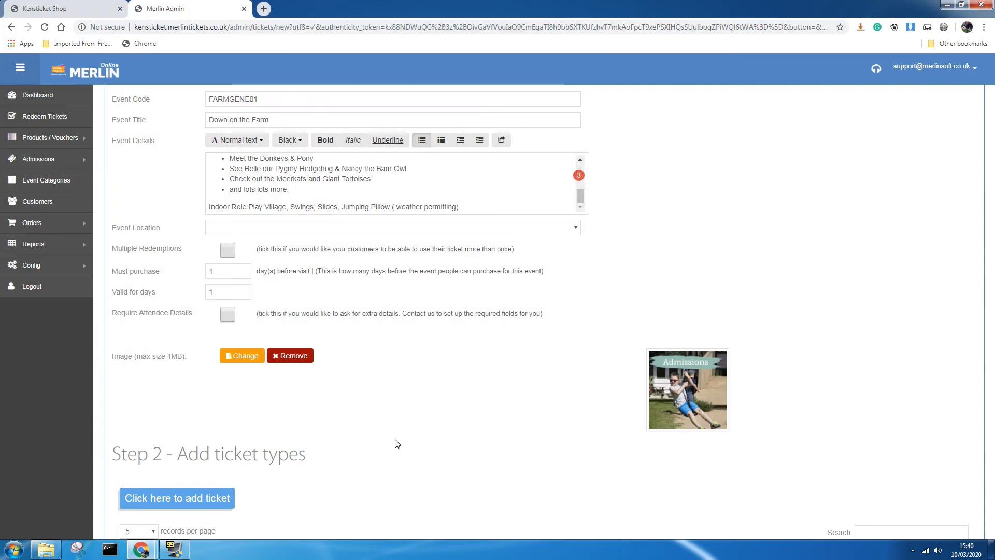
# Step: Add a ticket type to the event and set its ticket code to FARMGENT01
pyautogui.scroll(-1, 401, 442)
pyautogui.scroll(-1, 398, 444)
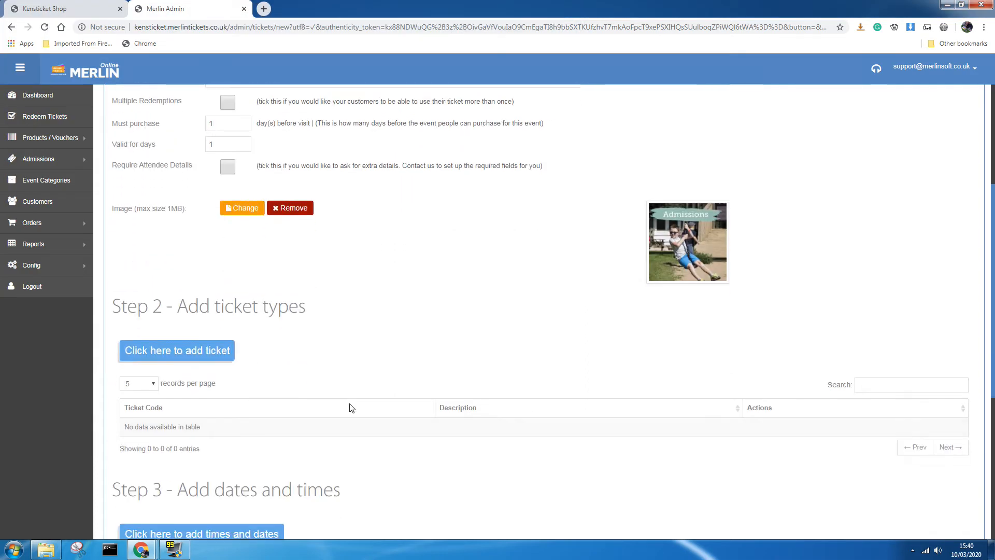
pyautogui.click(224, 358)
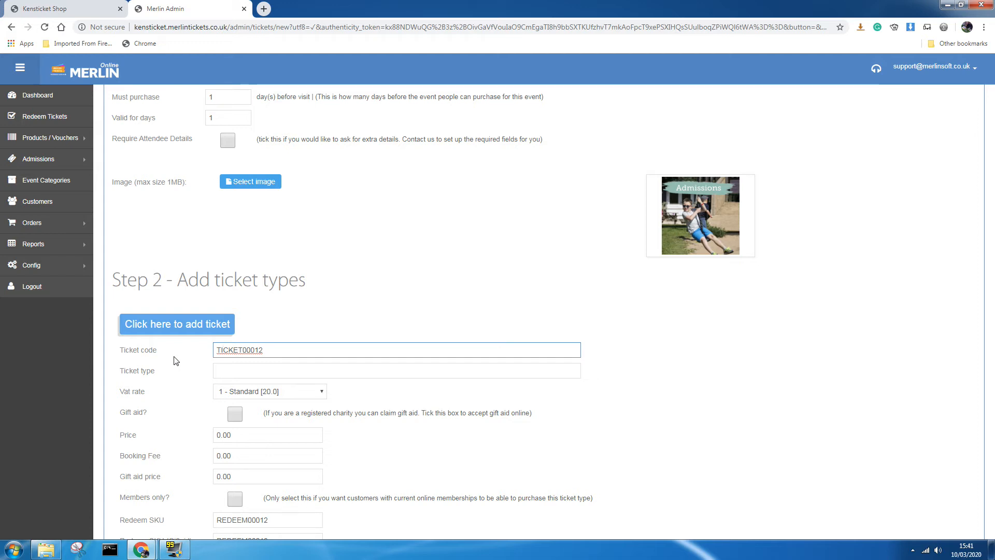
pyautogui.scroll(5, 544, 311)
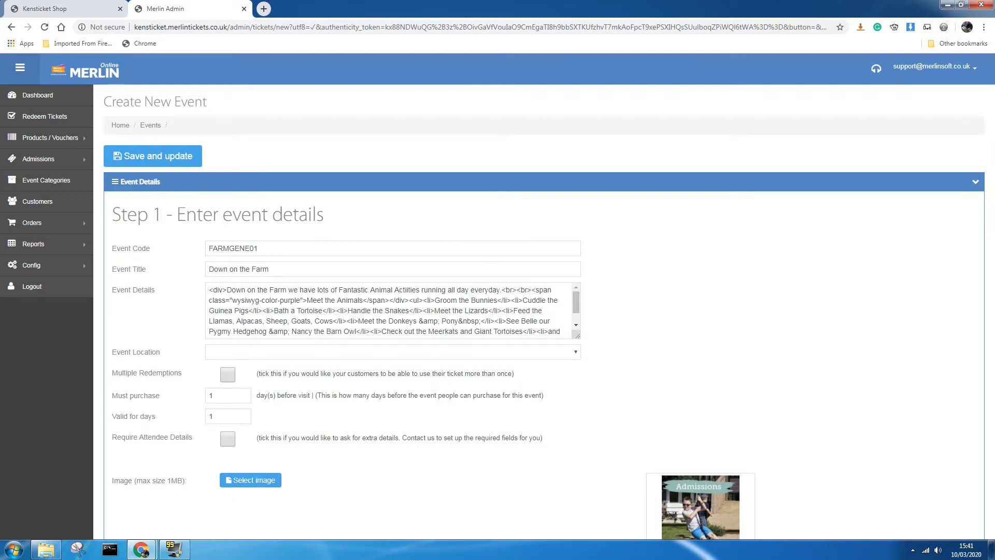
pyautogui.scroll(-6, 306, 386)
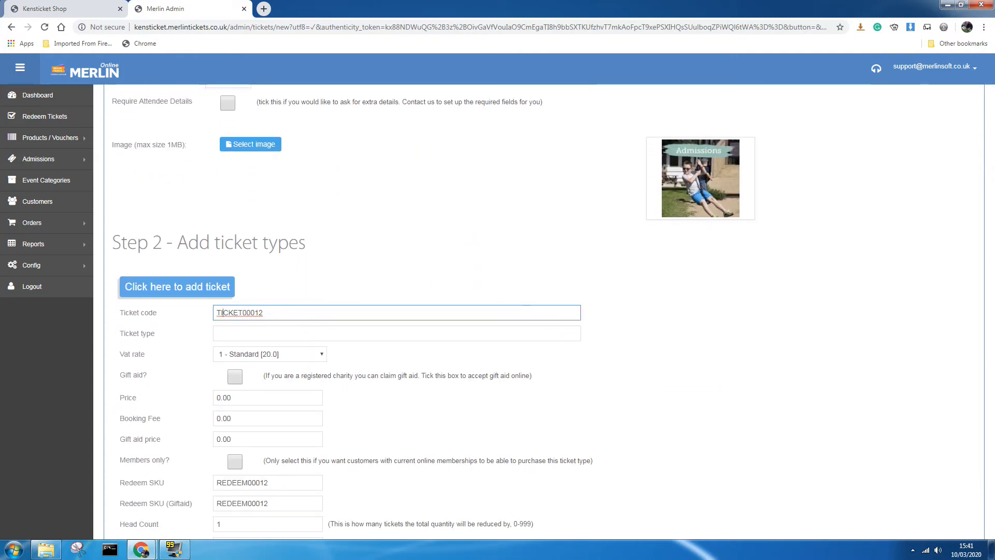
pyautogui.moveTo(262, 312); pyautogui.dragTo(216, 312)
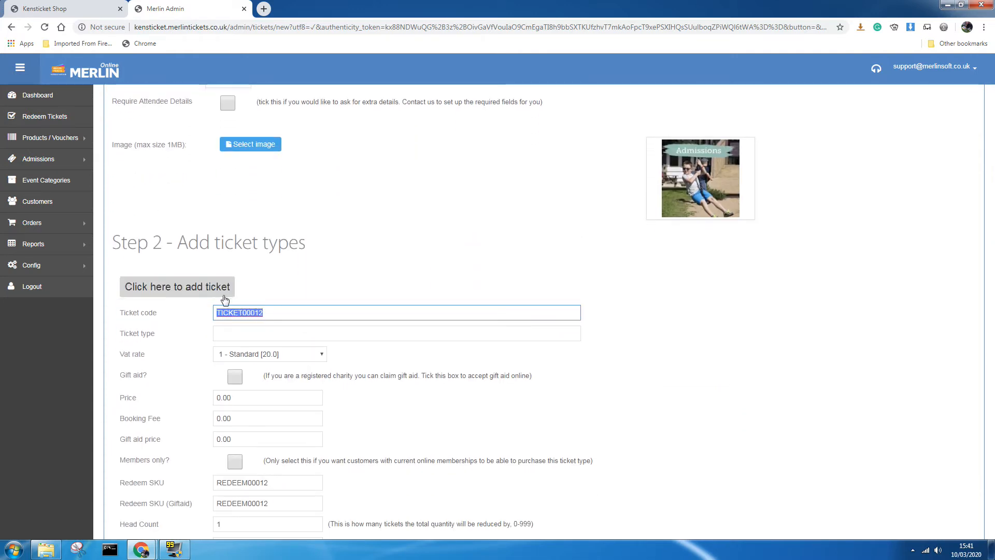
pyautogui.write('FARMGENT')
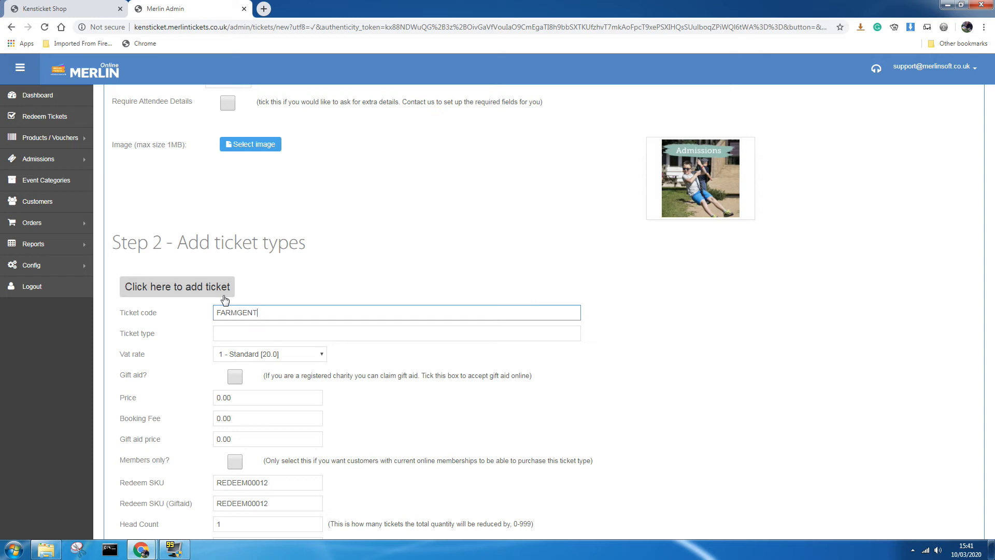
pyautogui.write('01')
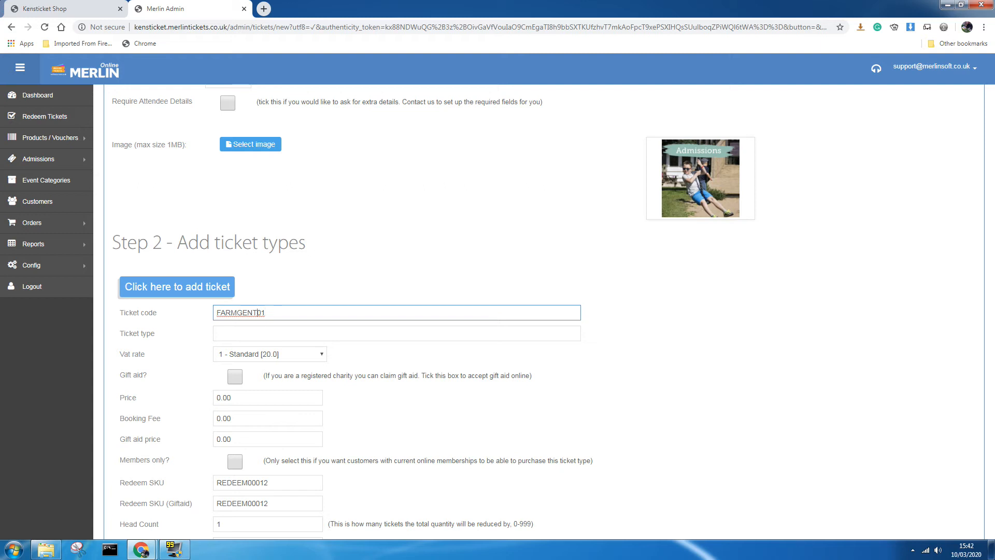
pyautogui.scroll(6, 284, 268)
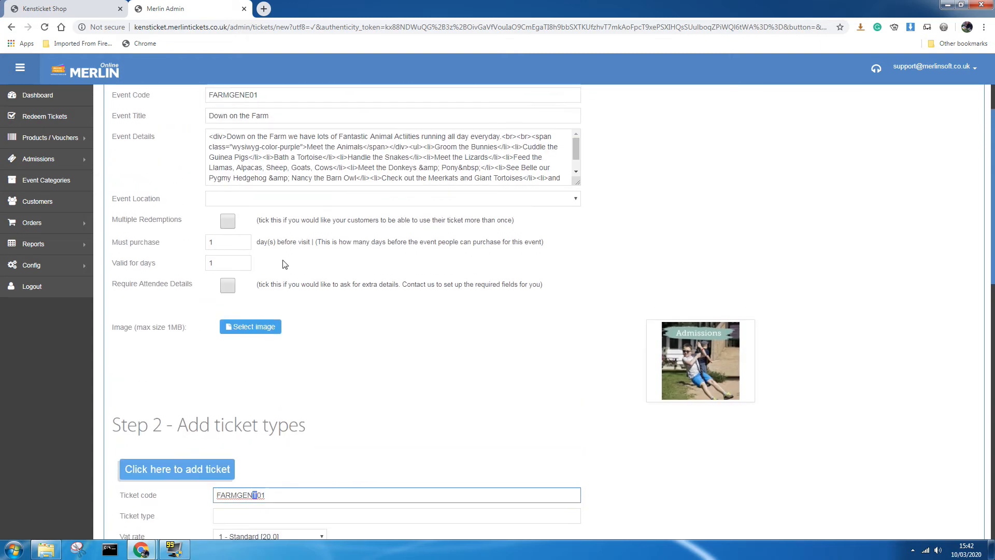
# Step: Name the FARMGENT01 ticket type Adult and set its VAT rate to 2 - Zero Vat [0.0]
pyautogui.moveTo(251, 249); pyautogui.dragTo(244, 248)
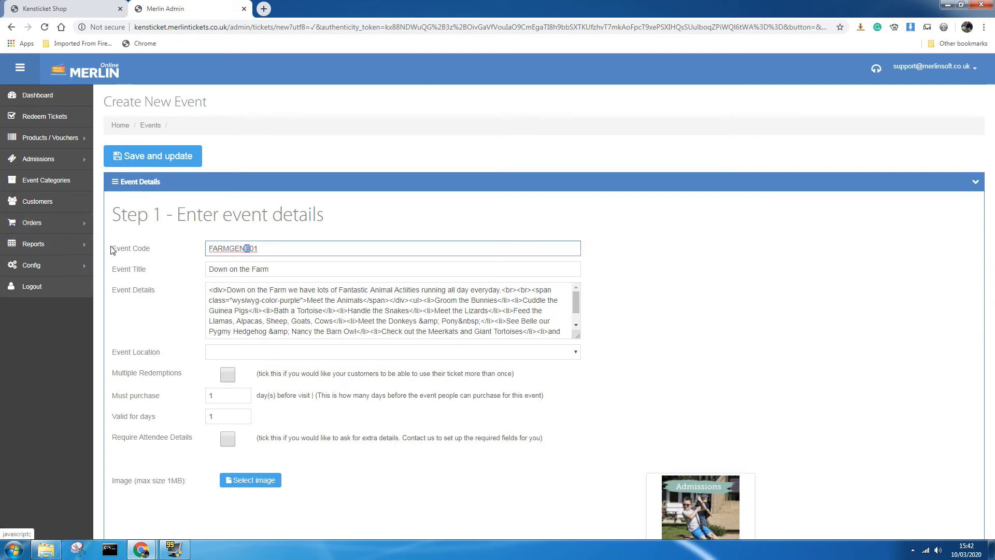
pyautogui.scroll(-2, 227, 377)
pyautogui.scroll(-4, 227, 376)
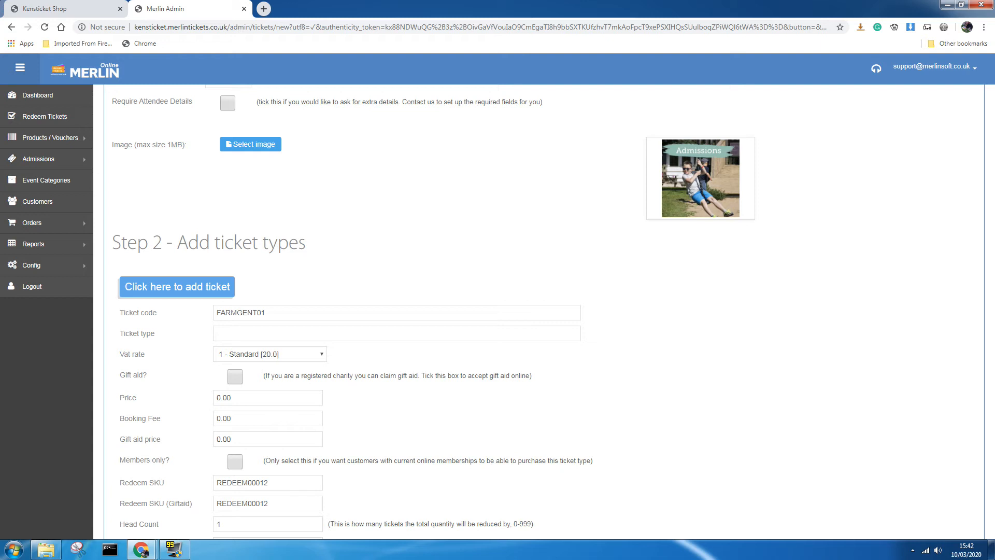
pyautogui.click(217, 333)
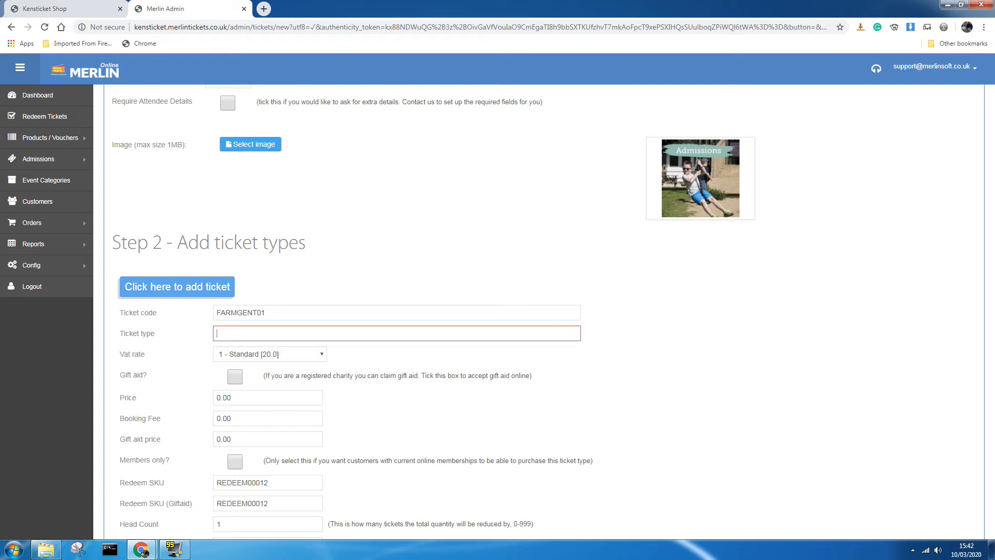
pyautogui.write('Adu')
pyautogui.click(318, 355)
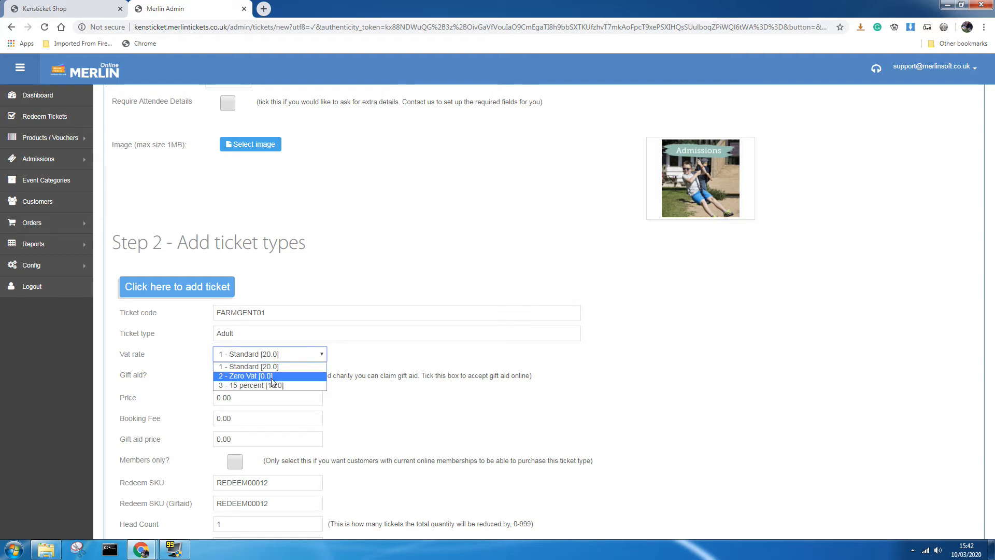
pyautogui.click(273, 376)
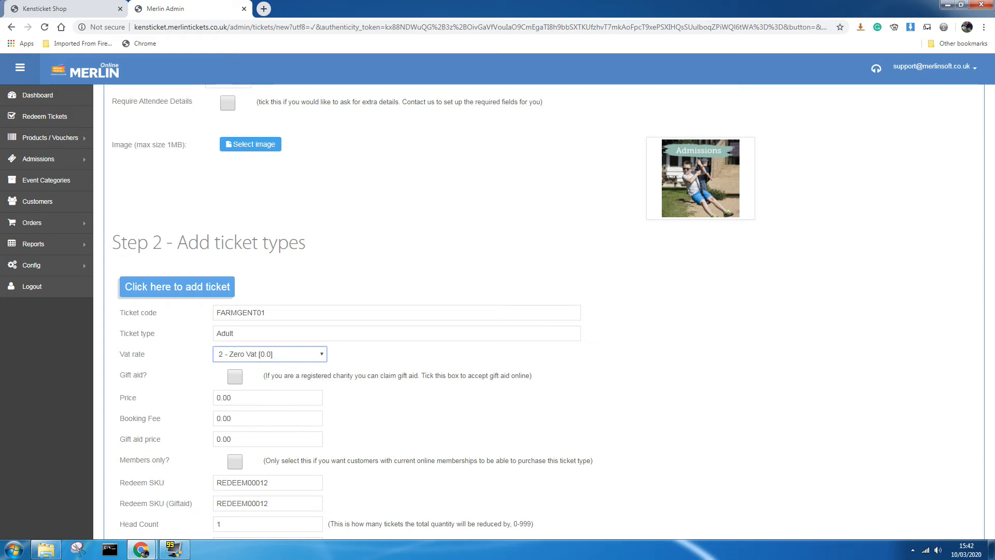
pyautogui.click(218, 398)
pyautogui.write('1')
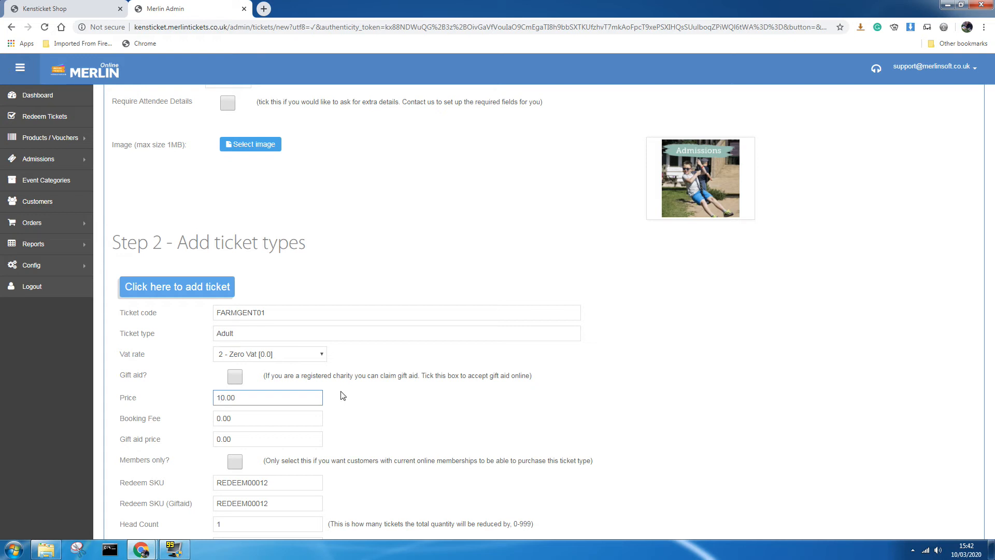
pyautogui.press('BackSpace')
# Step: Copy the Adult ticket's code FARMGENT01 into both its Redeem SKU and Redeem SKU (Giftaid) fields
pyautogui.scroll(-2, 273, 442)
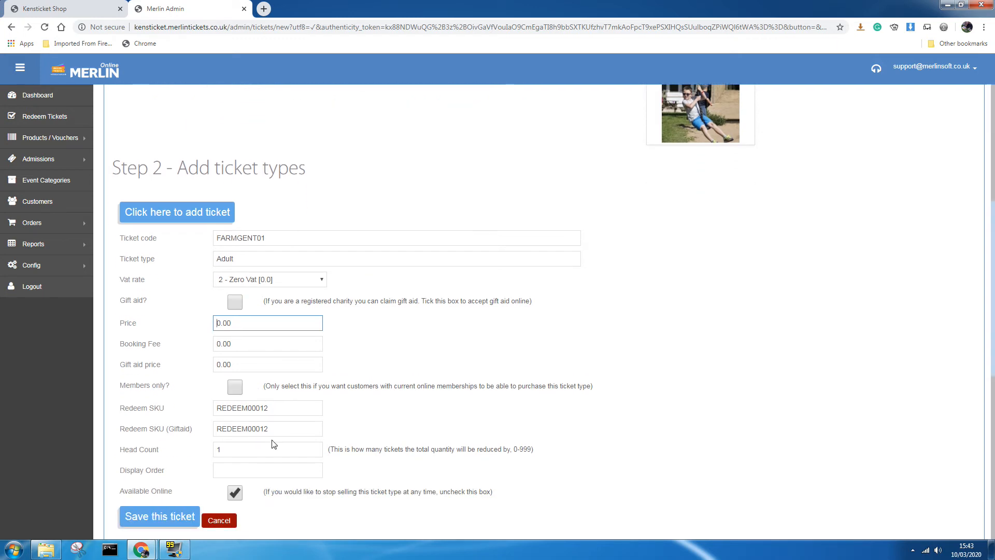
pyautogui.scroll(-1, 273, 444)
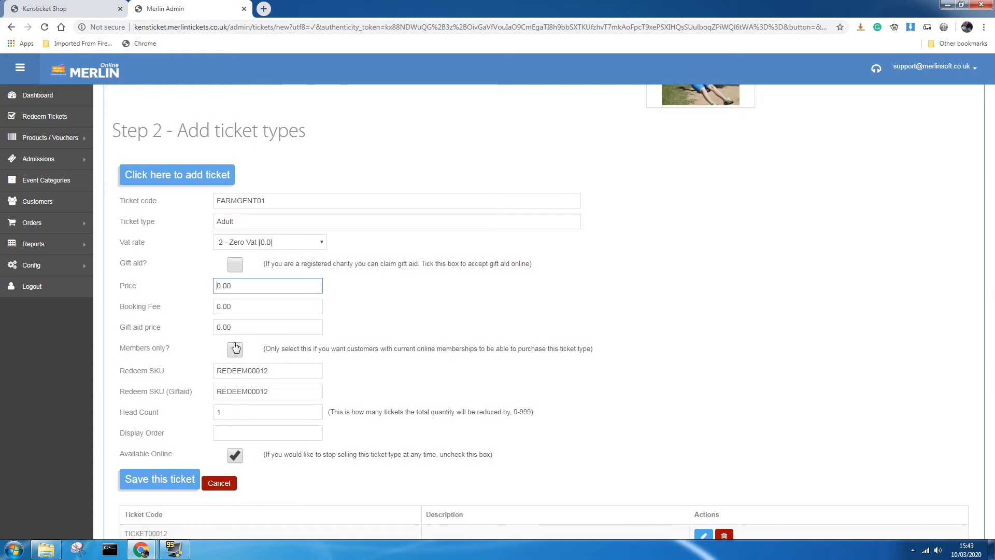
pyautogui.scroll(-1, 254, 348)
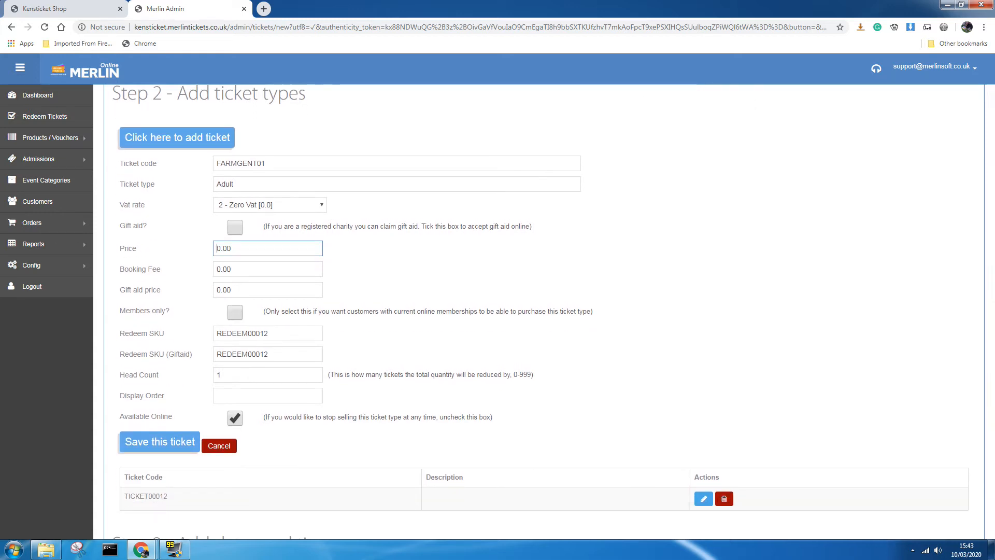
pyautogui.scroll(1, 259, 325)
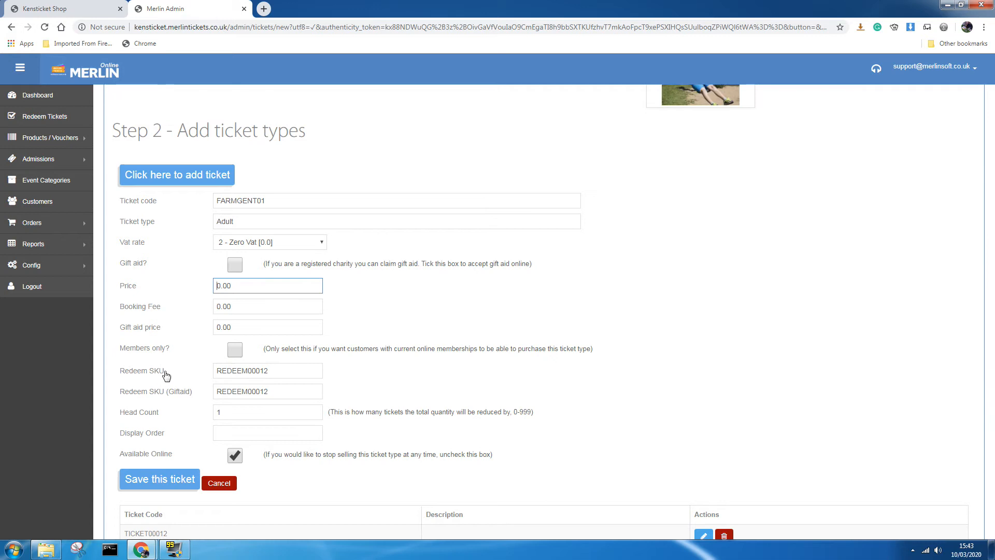
pyautogui.scroll(10, 166, 376)
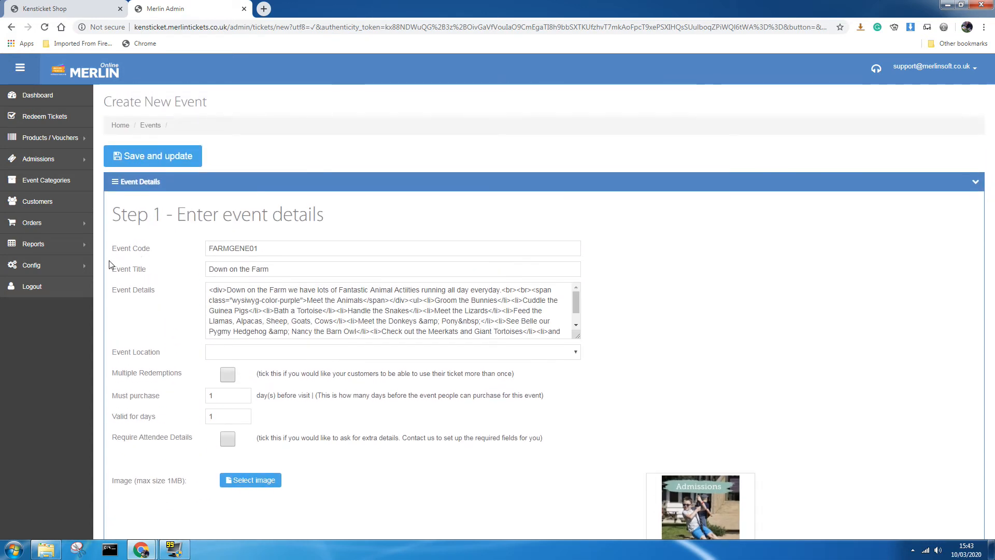
pyautogui.scroll(-7, 143, 270)
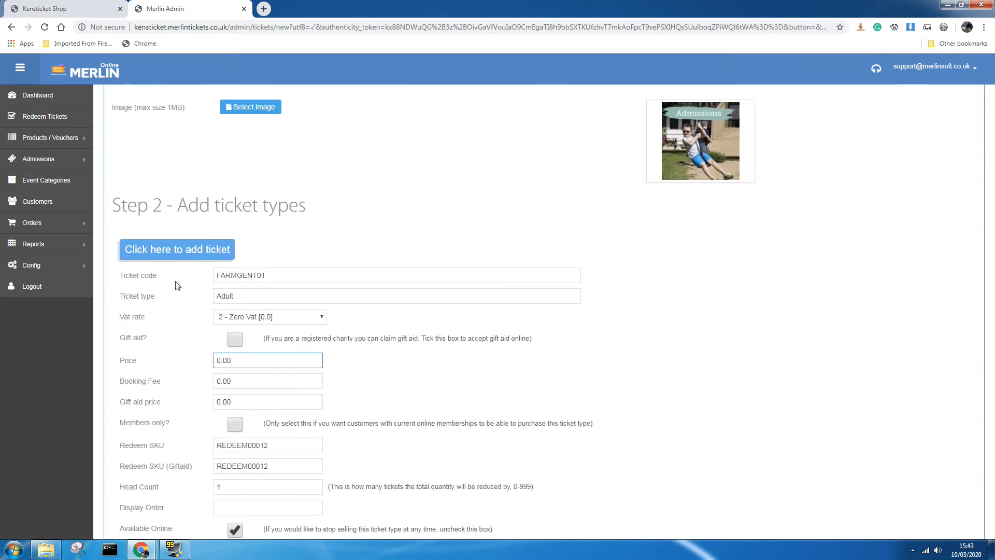
pyautogui.scroll(-2, 178, 287)
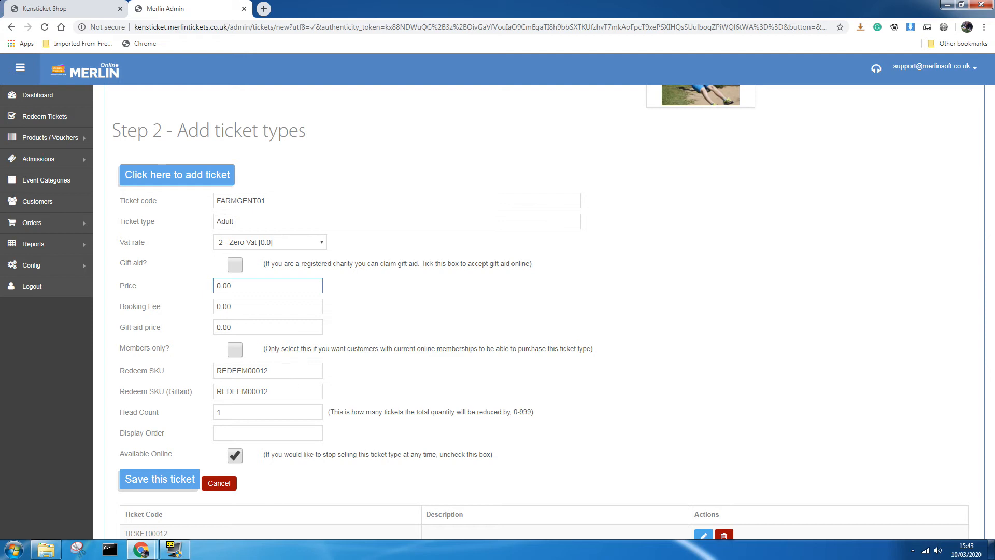
pyautogui.moveTo(265, 200); pyautogui.dragTo(206, 210)
pyautogui.hotkey('ctrl', 'c')
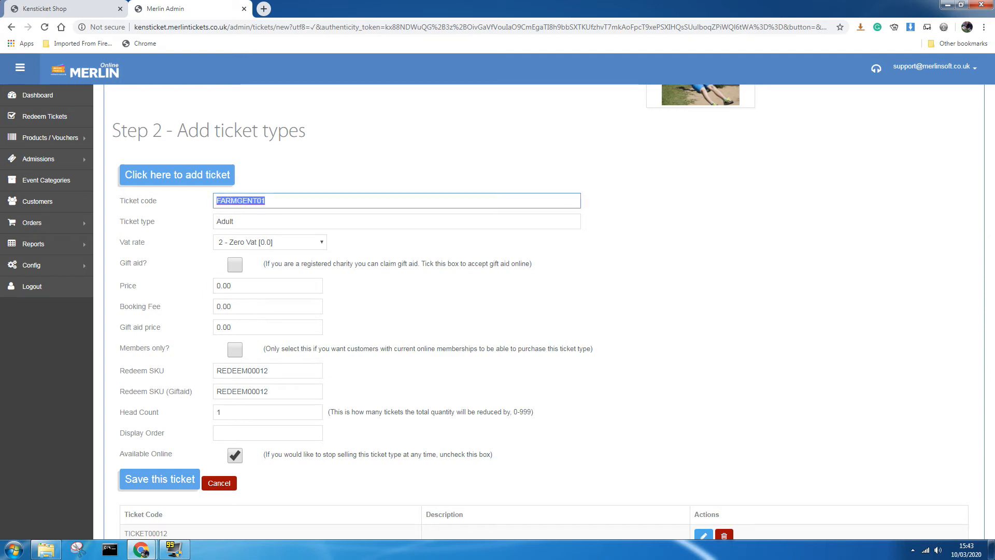
pyautogui.moveTo(269, 370); pyautogui.dragTo(214, 370)
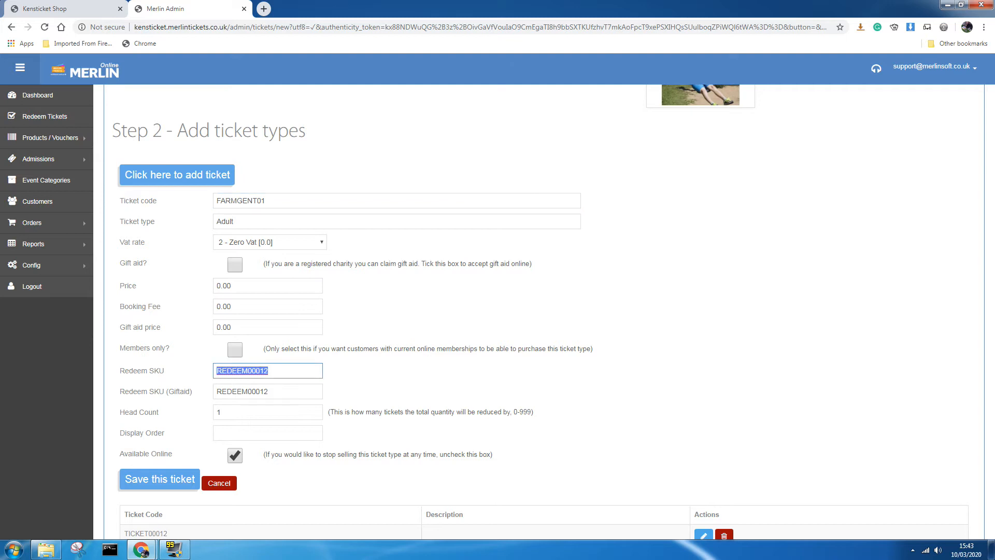
pyautogui.hotkey('ctrl', 'v')
pyautogui.moveTo(269, 392); pyautogui.dragTo(204, 398)
pyautogui.hotkey('ctrl', 'v')
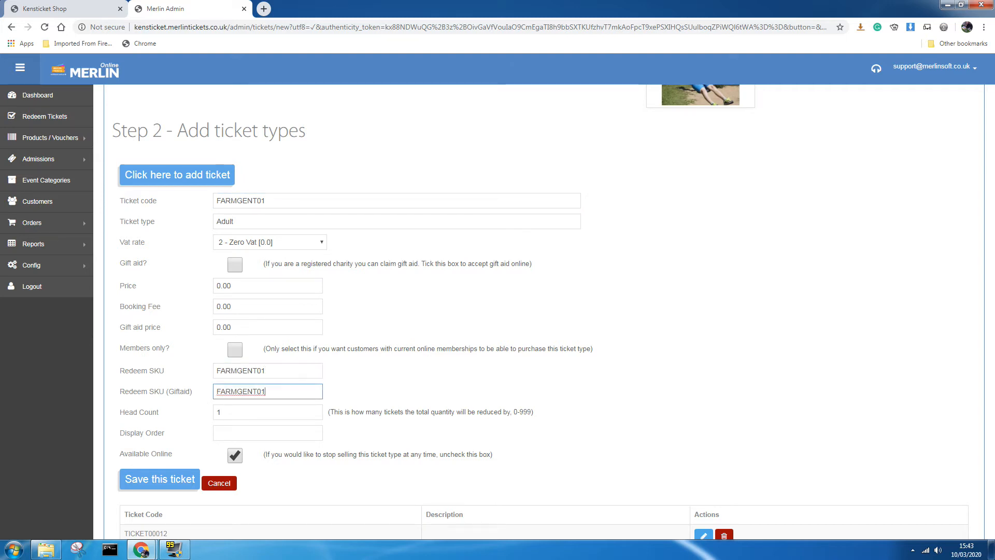
# Step: Change the T to R in both redeem SKUs of the Adult ticket so they read FARMGENR01
pyautogui.click(263, 370)
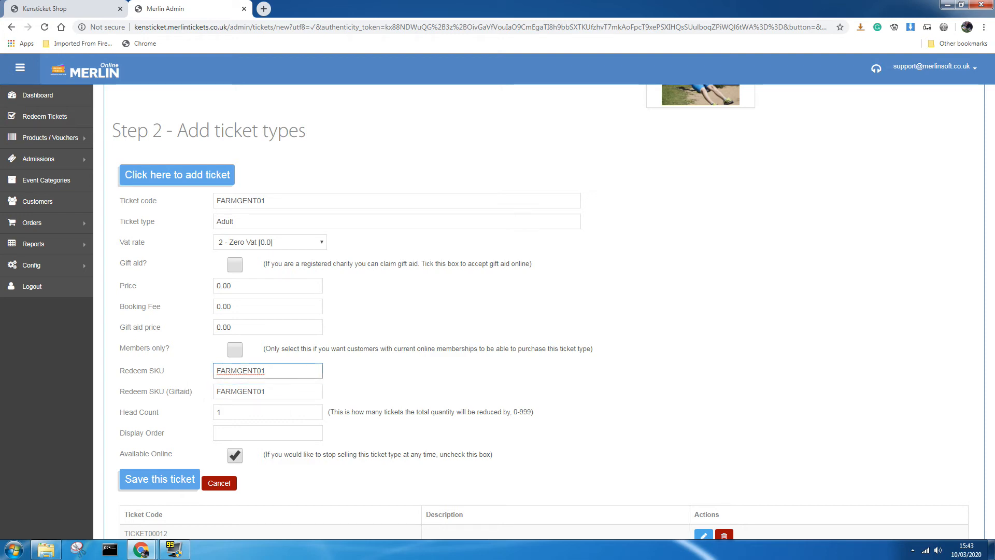
pyautogui.press('Left')
pyautogui.press('Left')
pyautogui.press('BackSpace')
pyautogui.write('R')
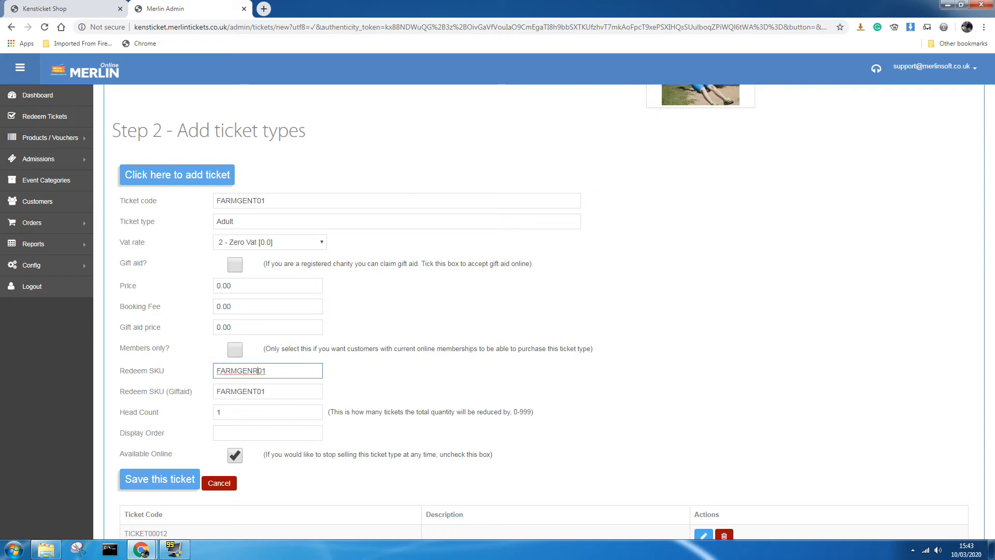
pyautogui.click(258, 391)
pyautogui.press('BackSpace')
pyautogui.write('R')
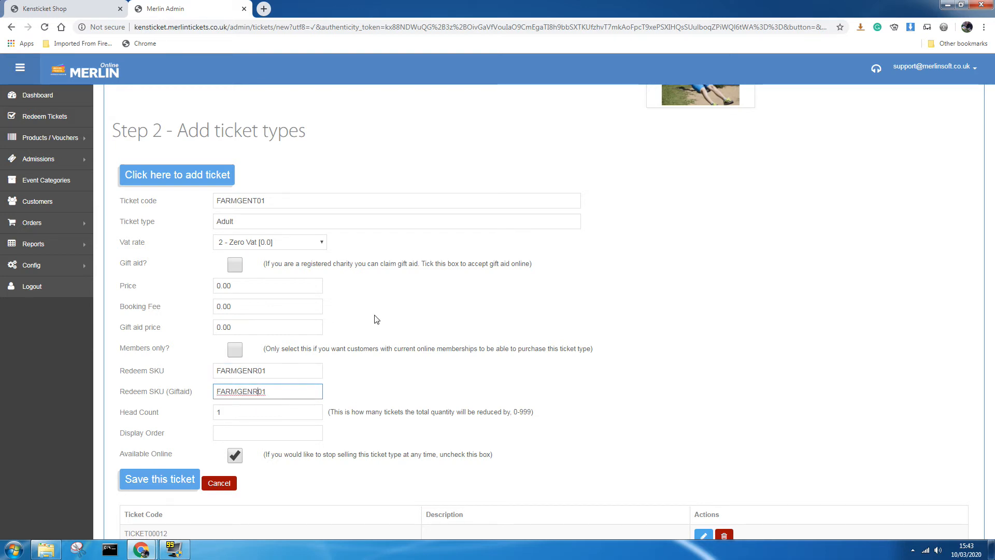
# Step: Set the Adult ticket's display order to 1 and save the ticket
pyautogui.scroll(5, 376, 322)
pyautogui.scroll(3, 376, 321)
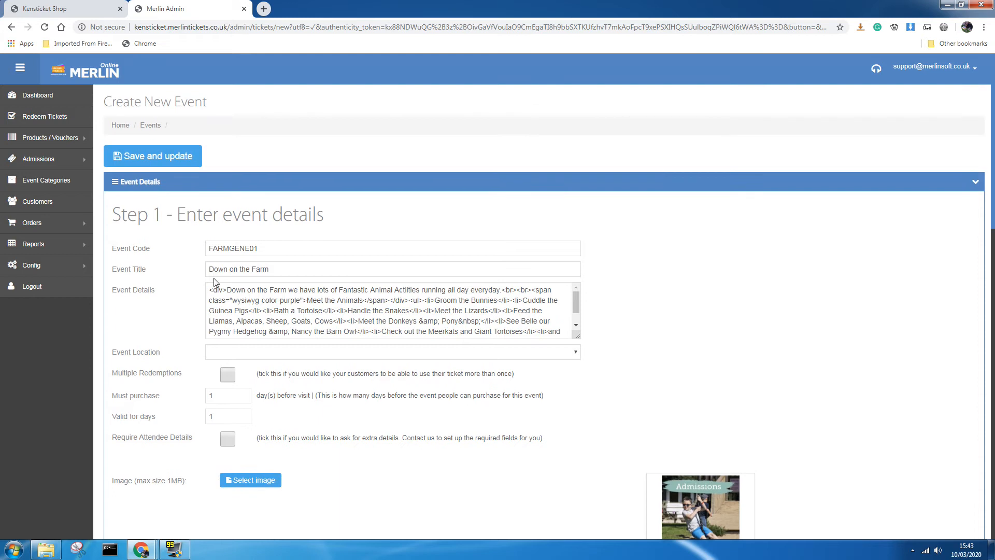
pyautogui.scroll(-1, 248, 286)
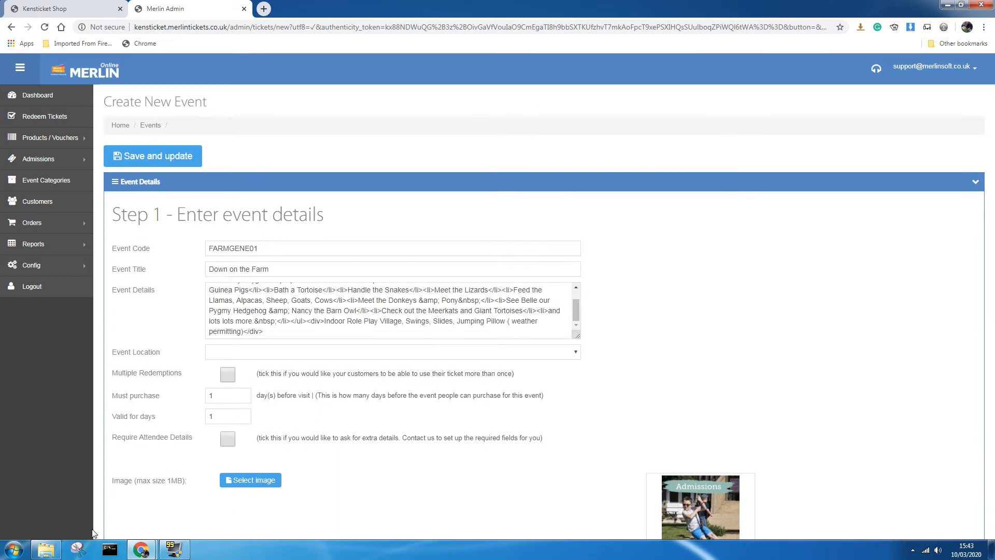
pyautogui.scroll(-5, 136, 525)
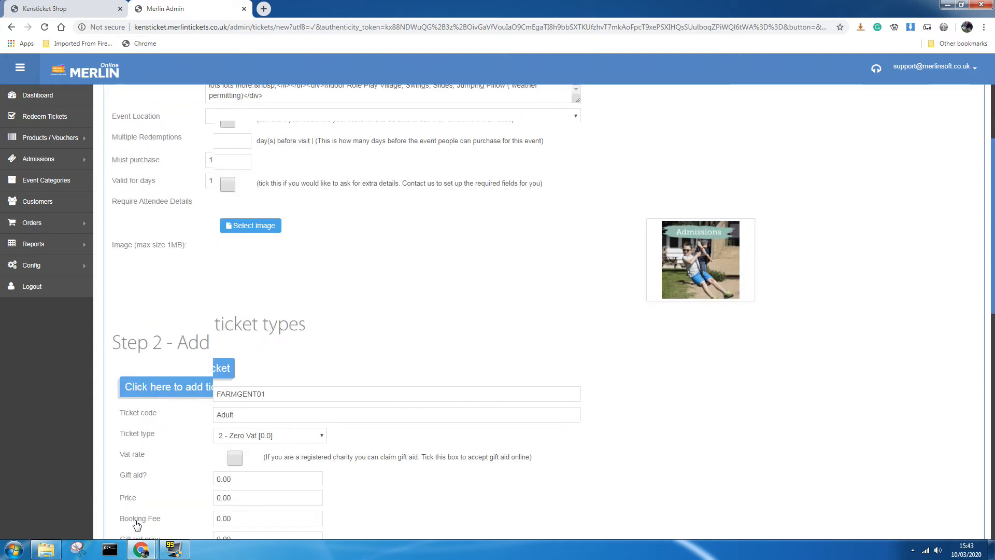
pyautogui.scroll(-3, 136, 525)
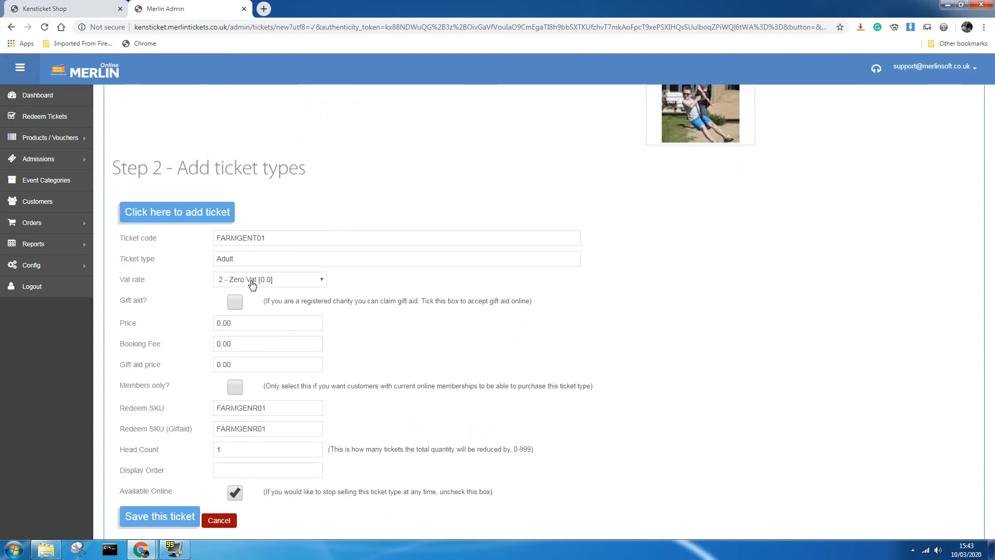
pyautogui.scroll(-2, 252, 284)
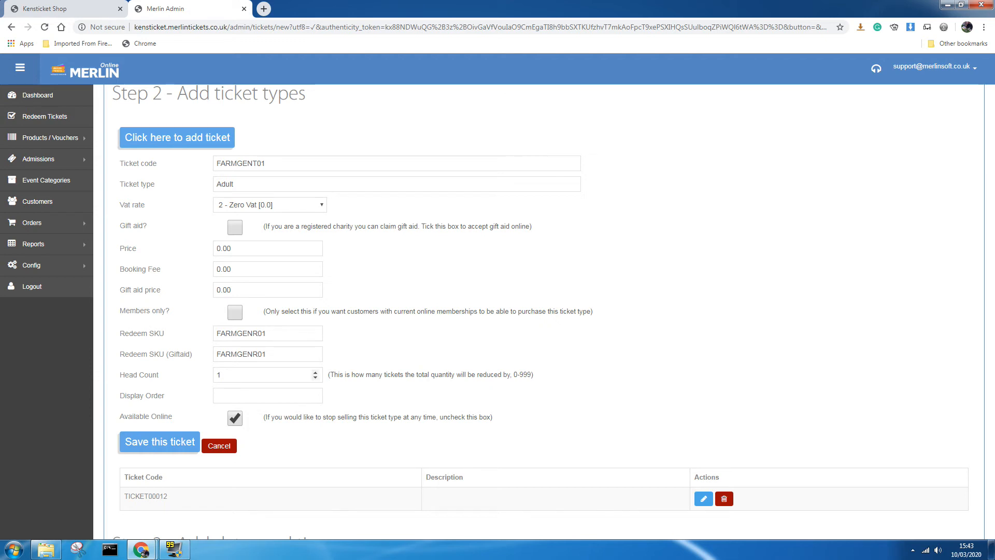
pyautogui.click(216, 395)
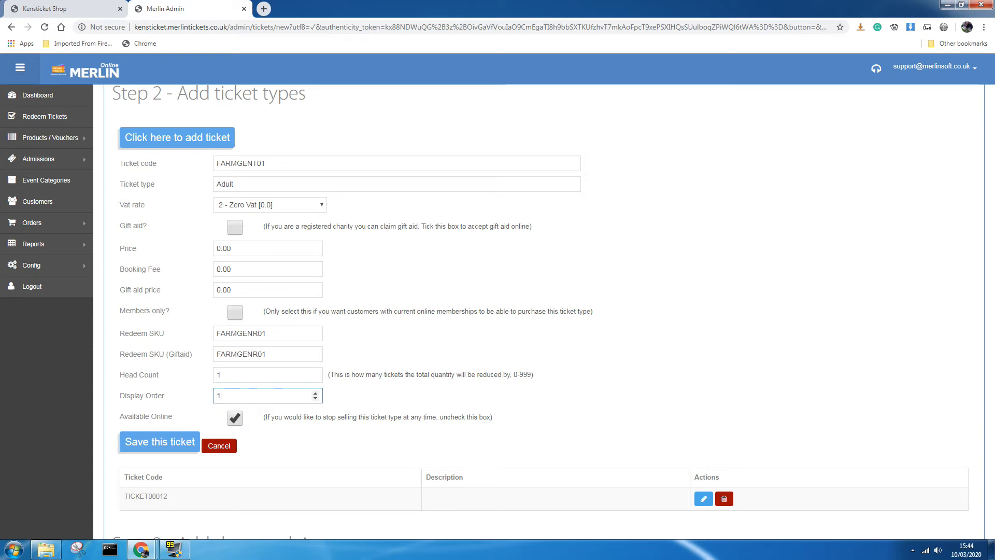
pyautogui.click(177, 452)
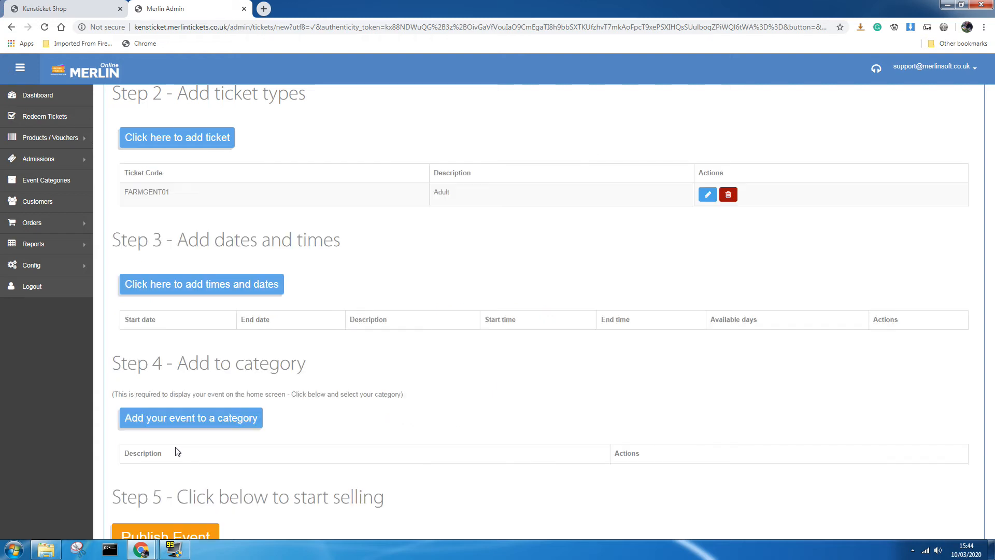
# Step: Add a second ticket type with code FARMGENT02, ticket type Child and VAT rate 2 - Zero Vat [0.0]
pyautogui.click(212, 143)
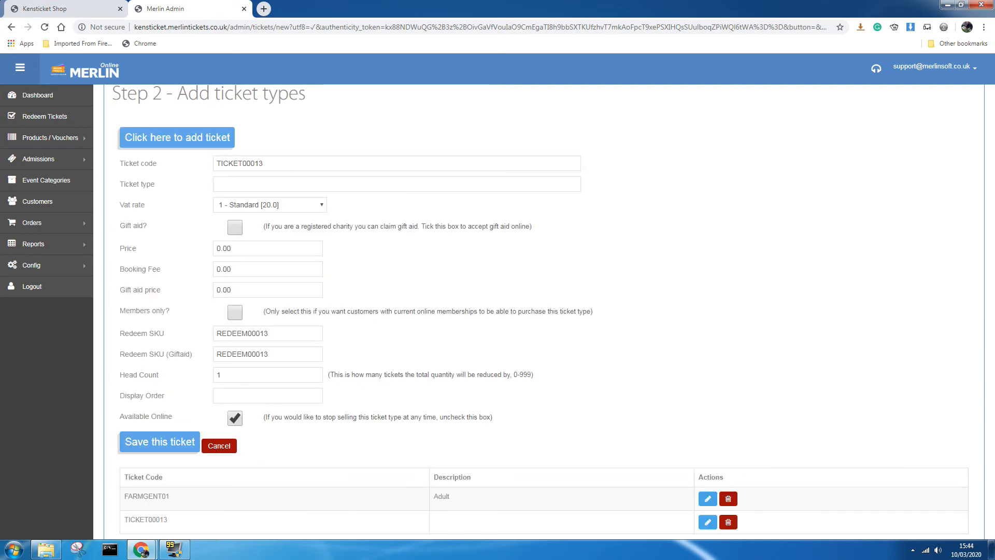
pyautogui.moveTo(261, 165); pyautogui.dragTo(211, 175)
pyautogui.write('FARMGENT01')
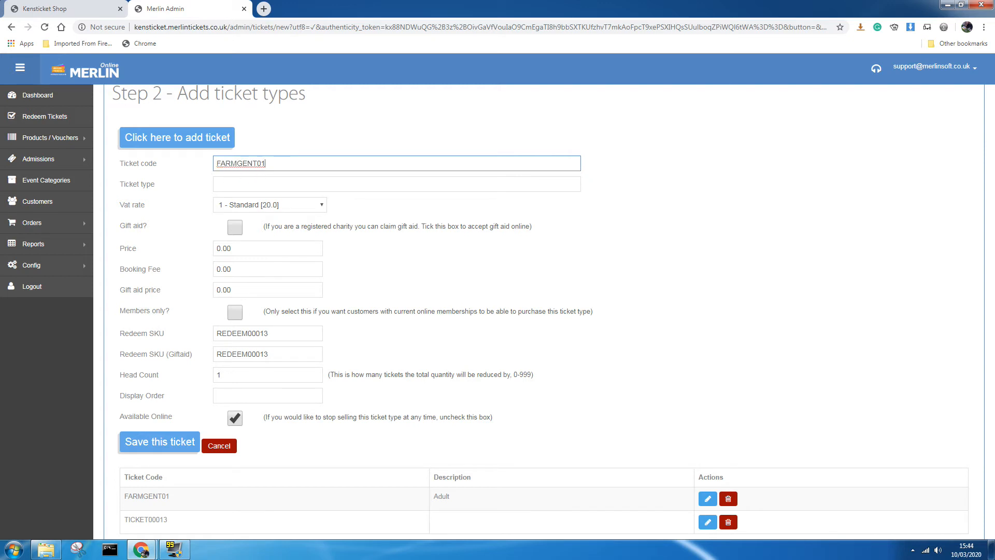
pyautogui.press('BackSpace')
pyautogui.write('2')
pyautogui.click(217, 184)
pyautogui.write('Child')
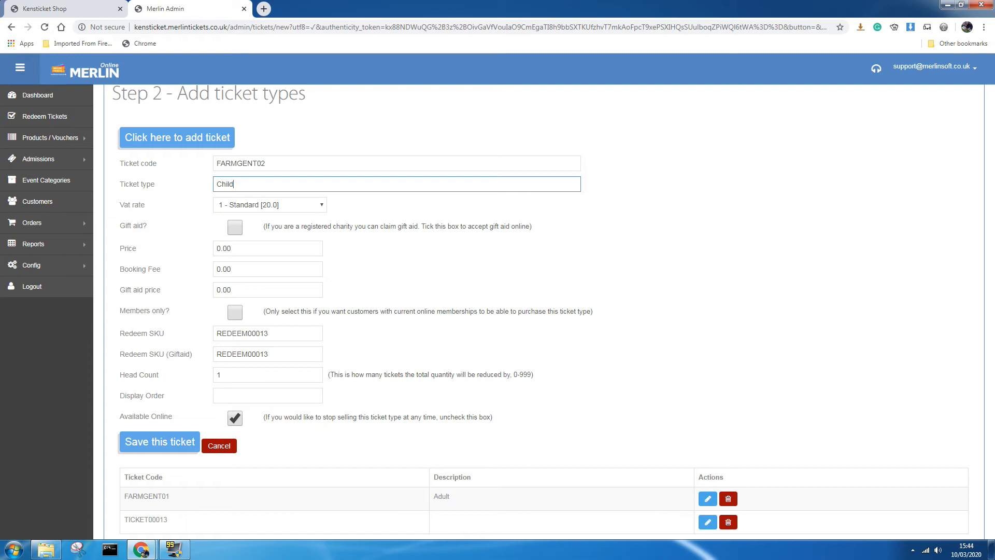
pyautogui.click(312, 208)
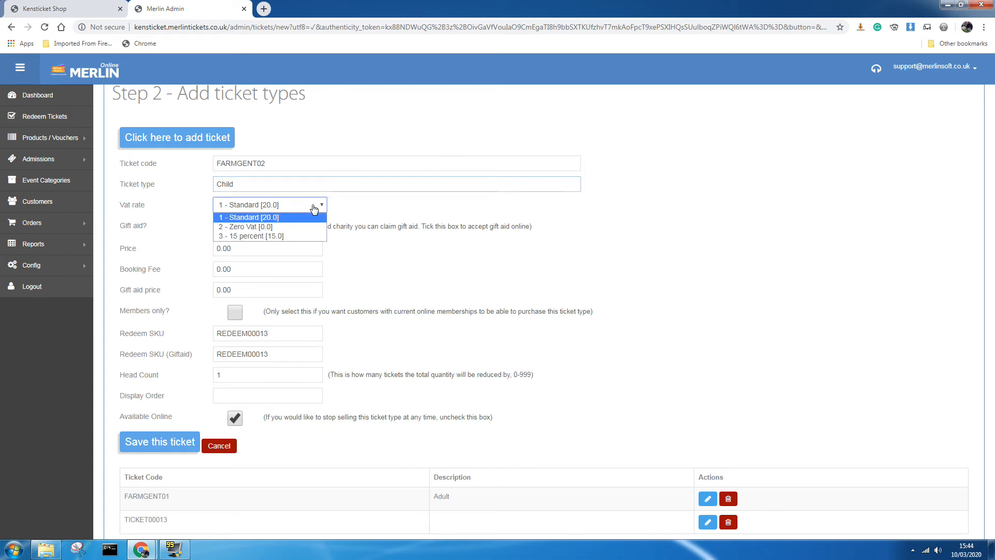
pyautogui.click(298, 232)
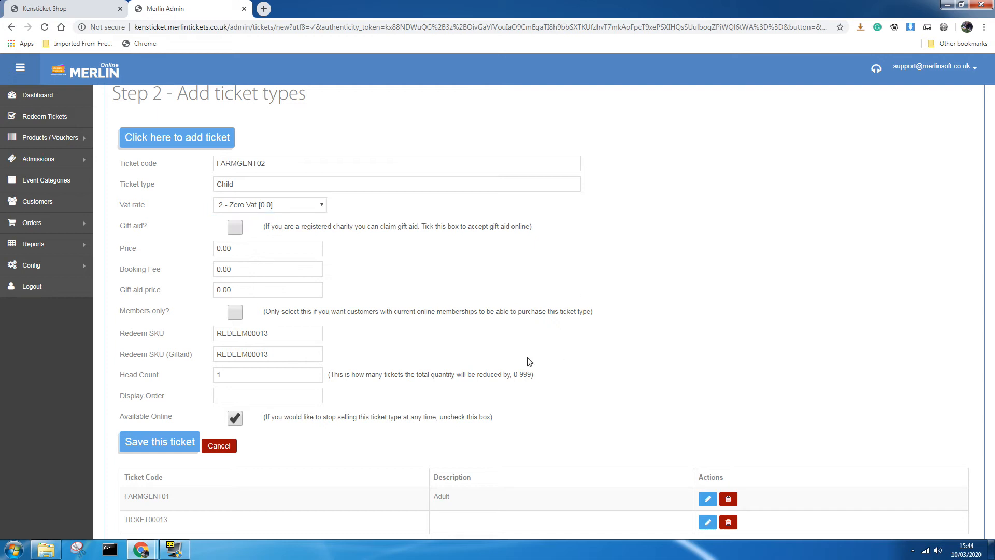
# Step: Replace the Child ticket's Redeem SKU and Redeem SKU (Giftaid) with the copied code FARMGENT01
pyautogui.click(278, 331)
pyautogui.moveTo(272, 333); pyautogui.dragTo(206, 335)
pyautogui.write('FARMGENT01')
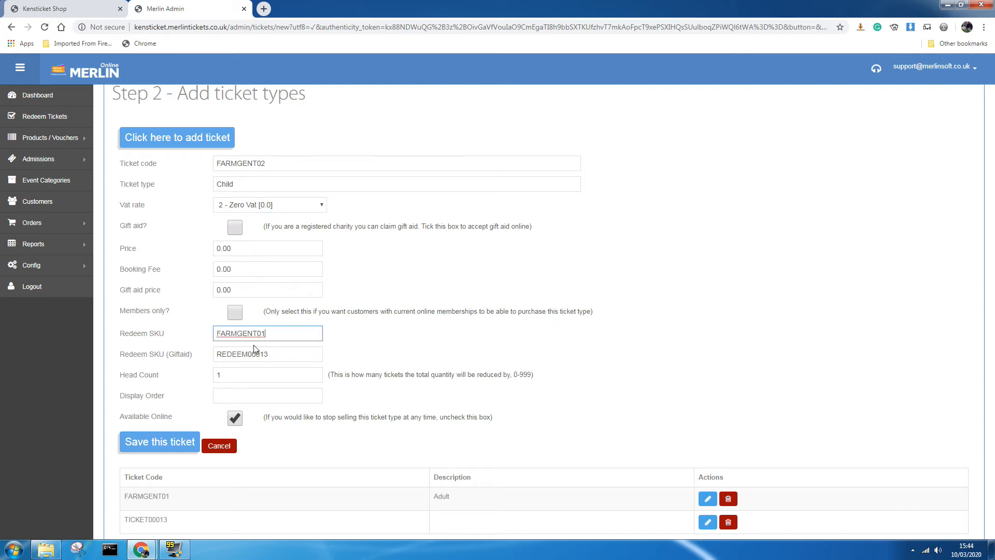
pyautogui.moveTo(272, 354); pyautogui.dragTo(208, 356)
pyautogui.write('FARMGENT01')
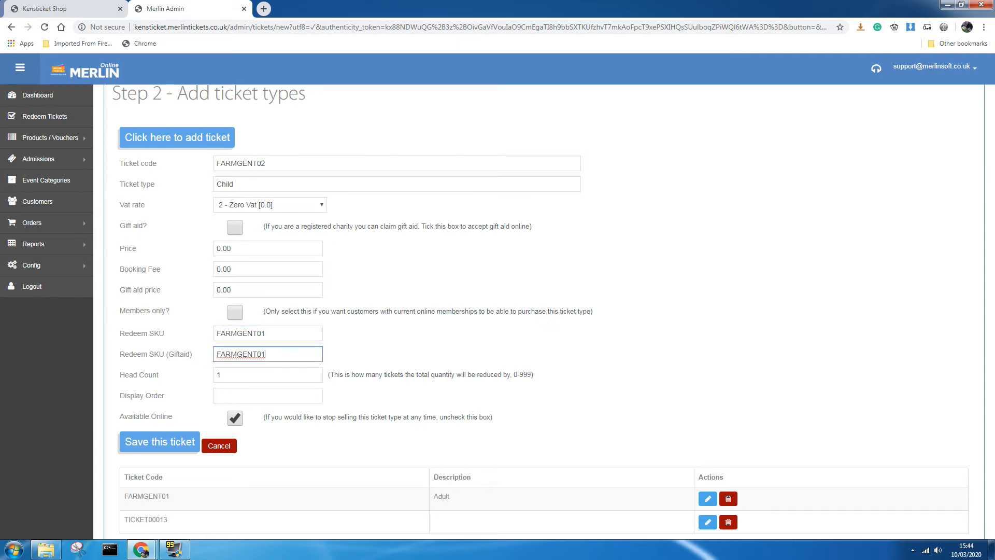
# Step: Change the final digit of both redeem SKUs on the Child ticket to make them FARMGENT02
pyautogui.click(266, 333)
pyautogui.press('BackSpace')
pyautogui.write('2')
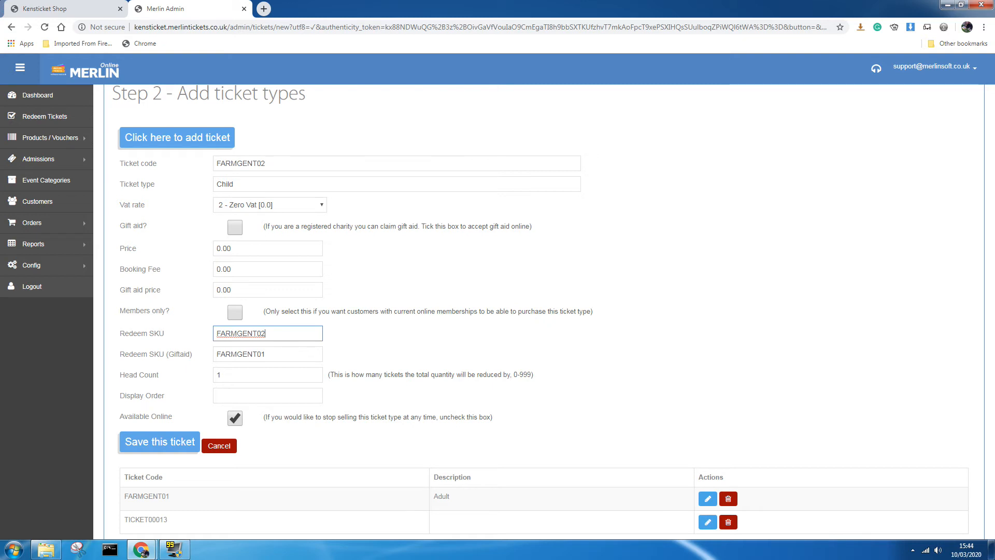
pyautogui.click(265, 354)
pyautogui.press('BackSpace')
pyautogui.write('2')
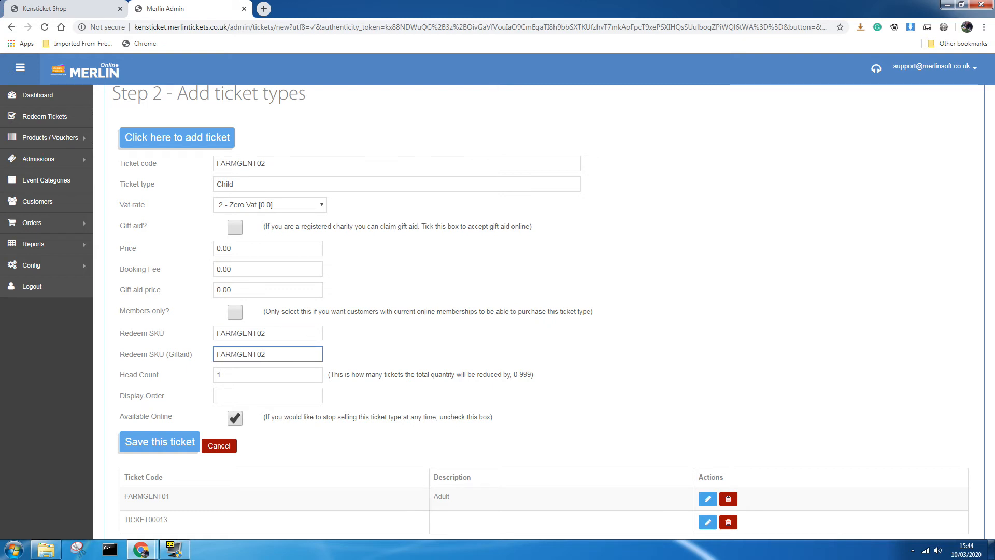
# Step: Correct the Child ticket's Redeem SKU and Redeem SKU (Giftaid) to FARMGENR02
pyautogui.click(257, 333)
pyautogui.press('BackSpace')
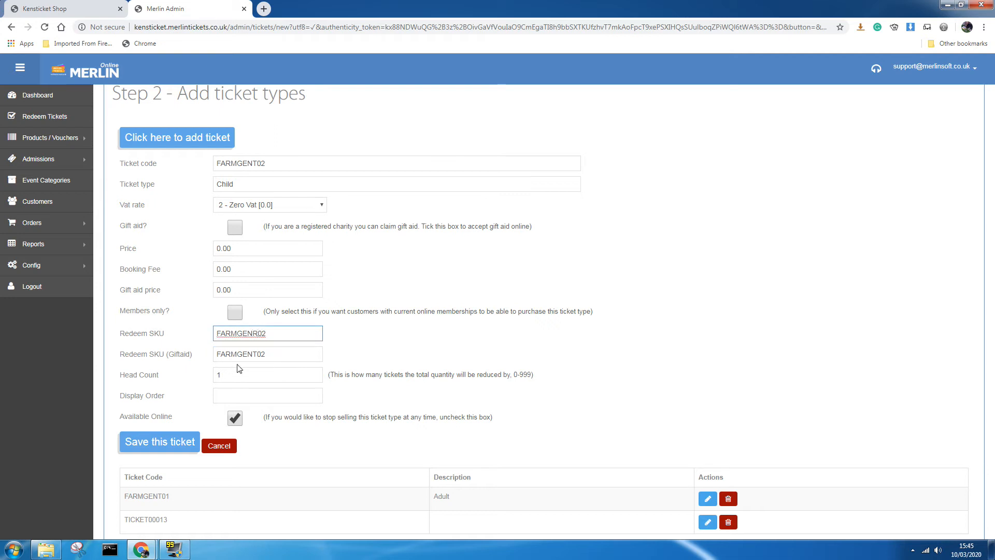
pyautogui.click(258, 354)
pyautogui.press('BackSpace')
pyautogui.write('R')
# Step: Set the Child ticket's display order to 2 and save the ticket
pyautogui.click(313, 395)
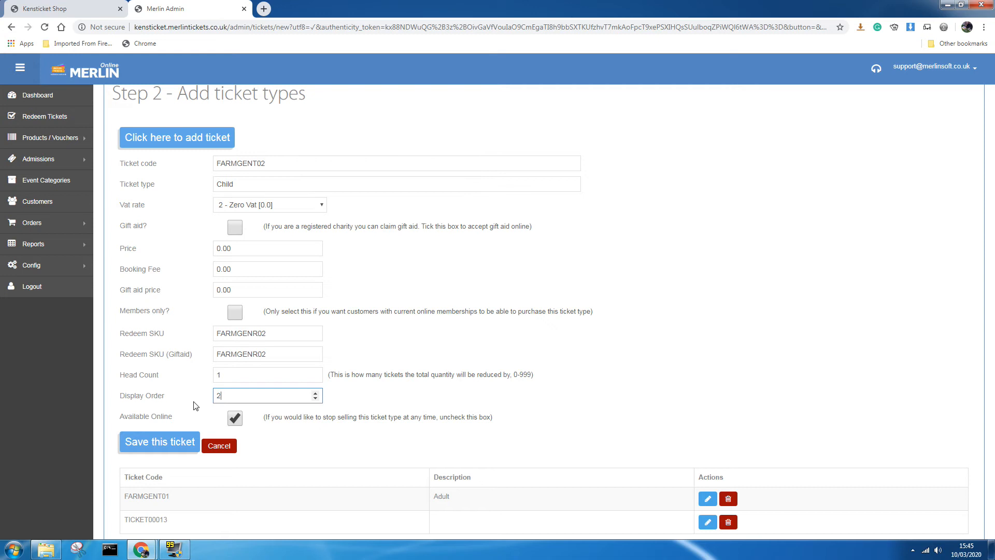
pyautogui.scroll(-1, 258, 455)
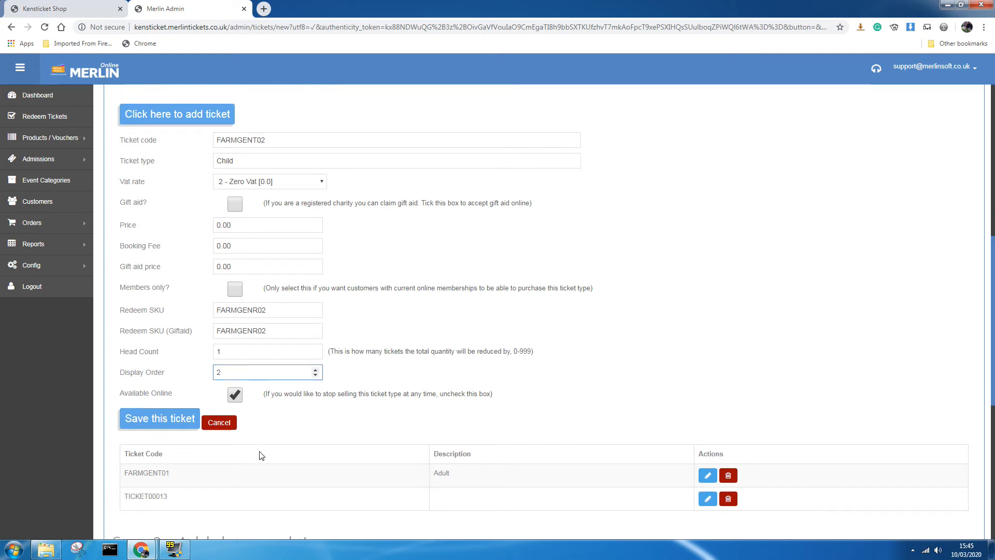
pyautogui.click(173, 402)
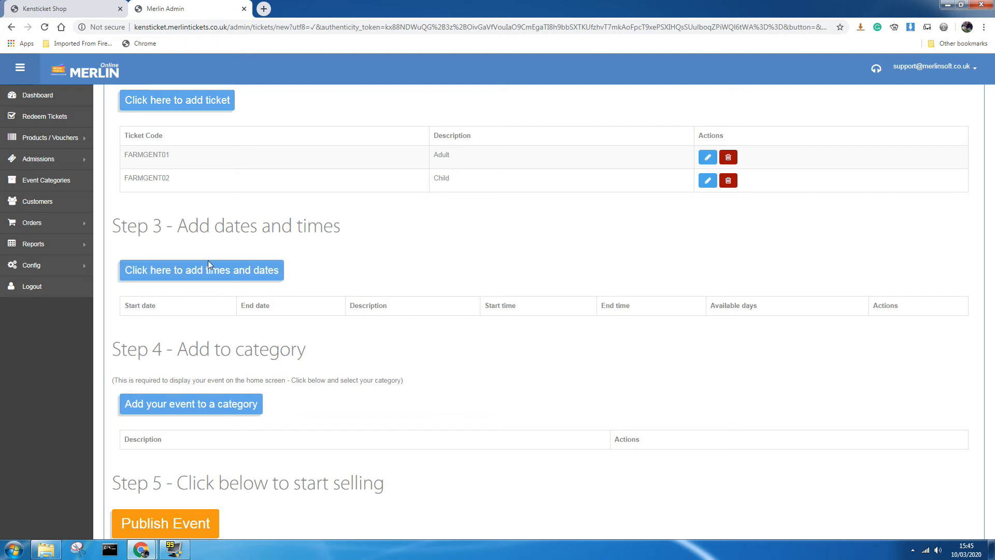
# Step: Start a new date and time entry running from 16/03/2020 to 29/03/2020
pyautogui.click(212, 273)
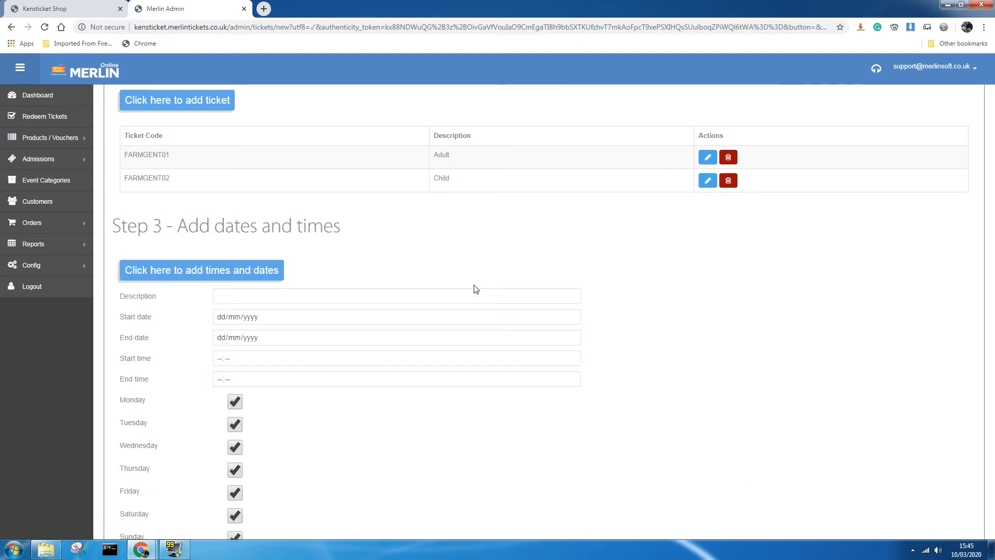
pyautogui.scroll(-2, 467, 293)
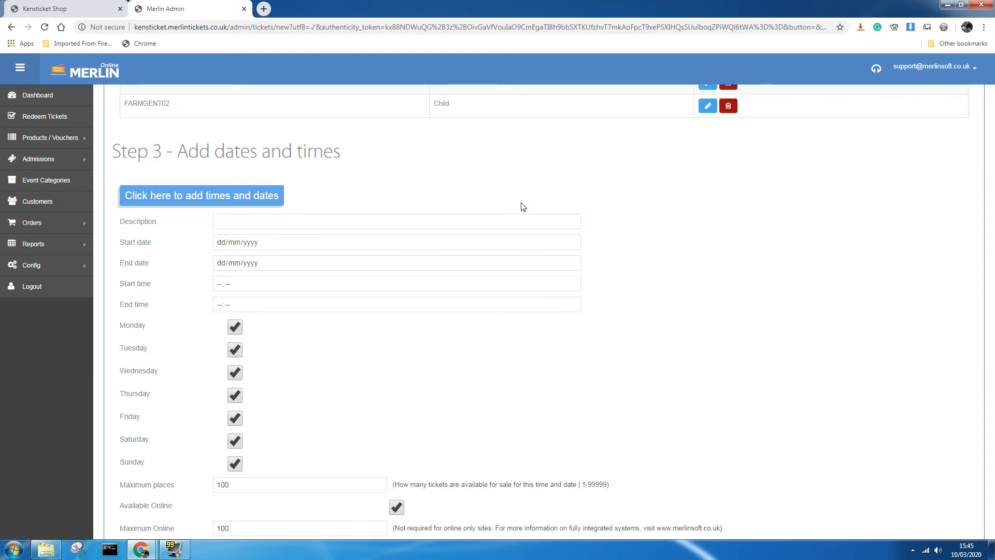
pyautogui.click(573, 242)
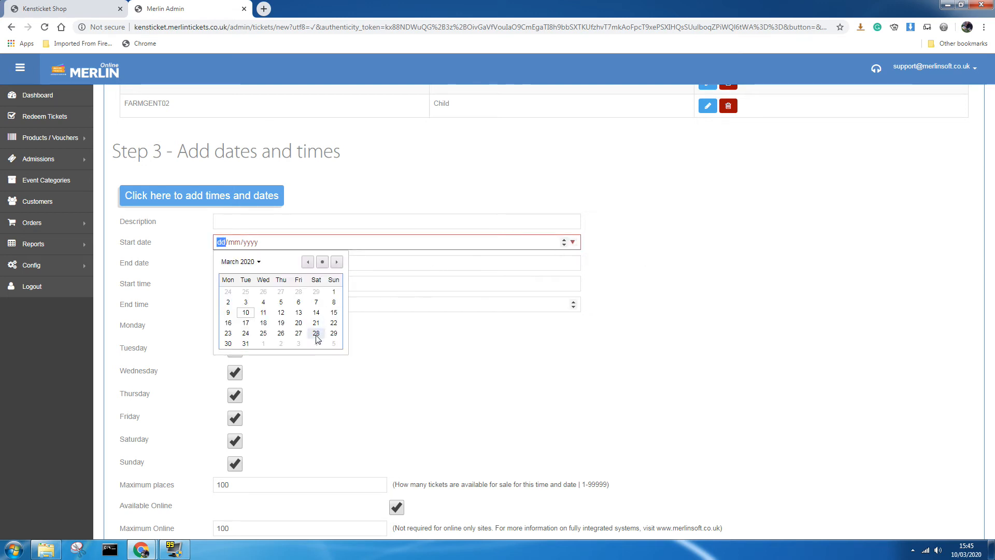
pyautogui.click(232, 323)
pyautogui.click(573, 262)
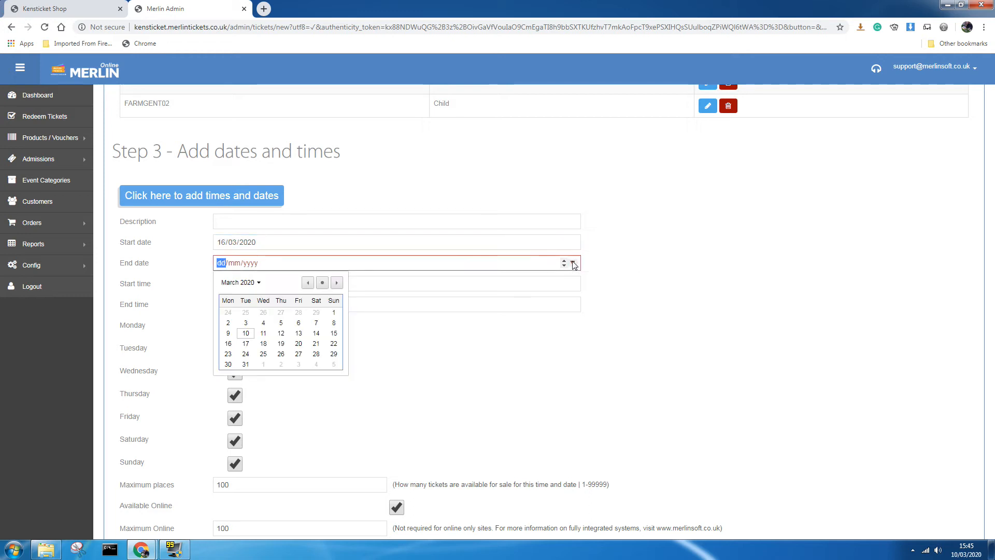
pyautogui.click(334, 353)
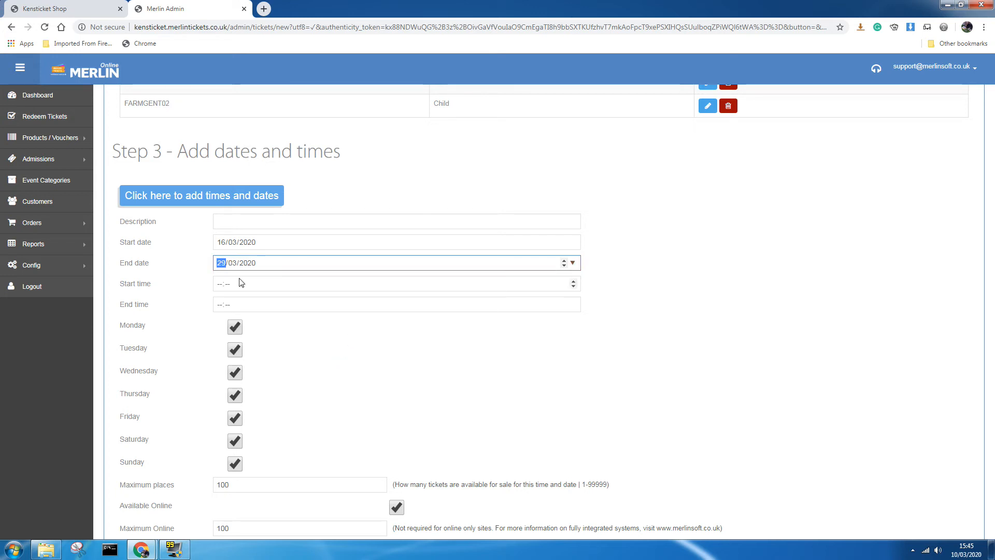
# Step: Set the session's start time to 10:00 and end time to 16:00, and exclude Sunday from the available days
pyautogui.click(218, 291)
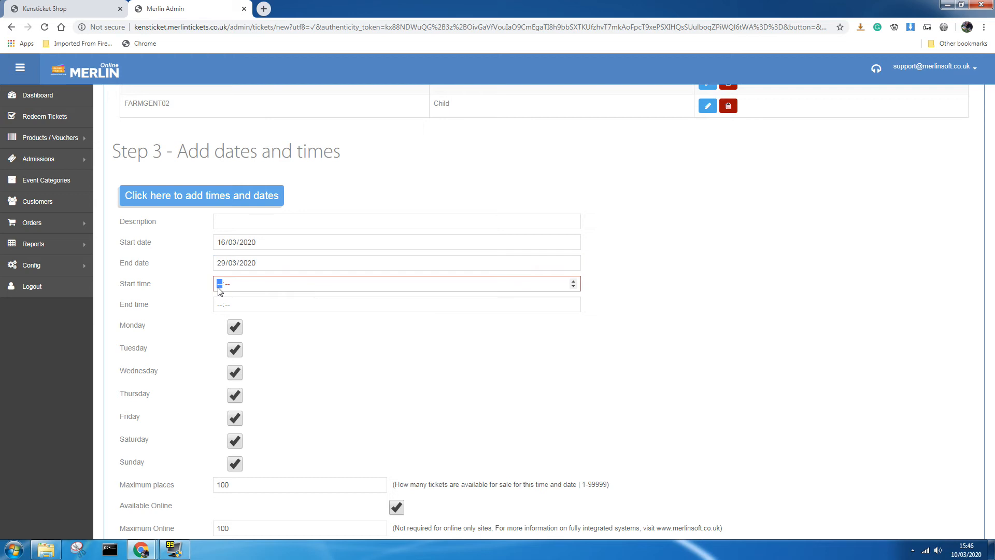
pyautogui.write('10:00')
pyautogui.click(221, 307)
pyautogui.write('16:')
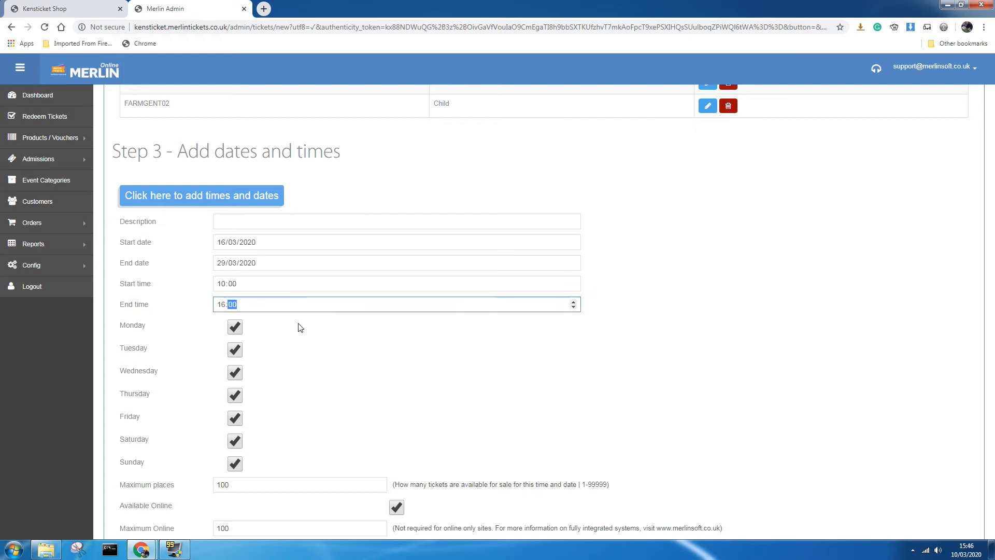
pyautogui.write('00')
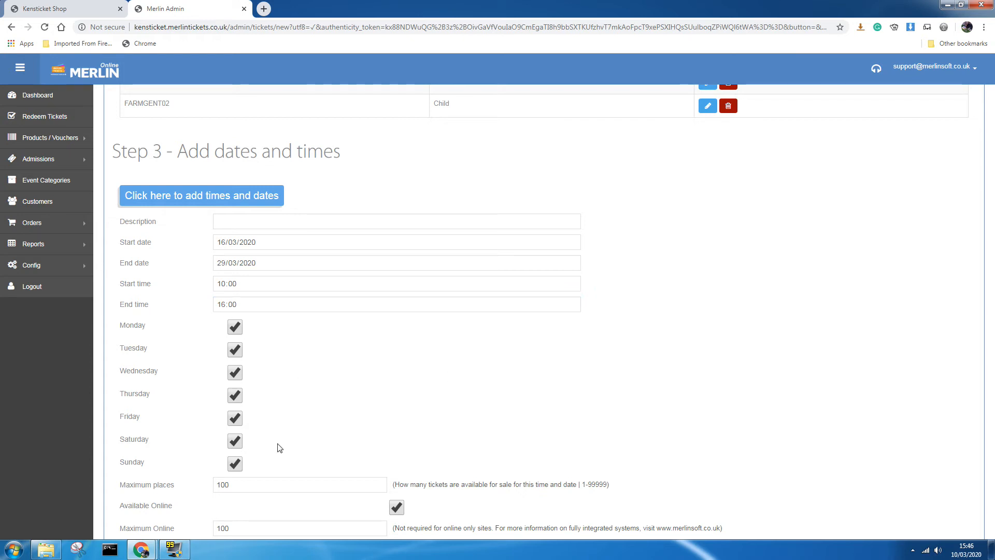
pyautogui.click(240, 465)
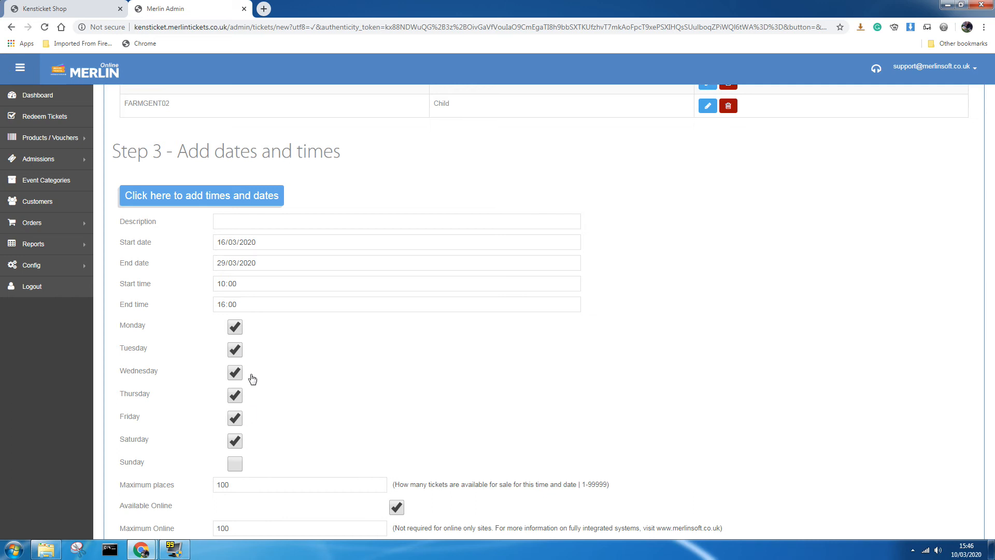
# Step: Set both Maximum places and Maximum Online to 500 and save the date and time
pyautogui.scroll(-2, 378, 390)
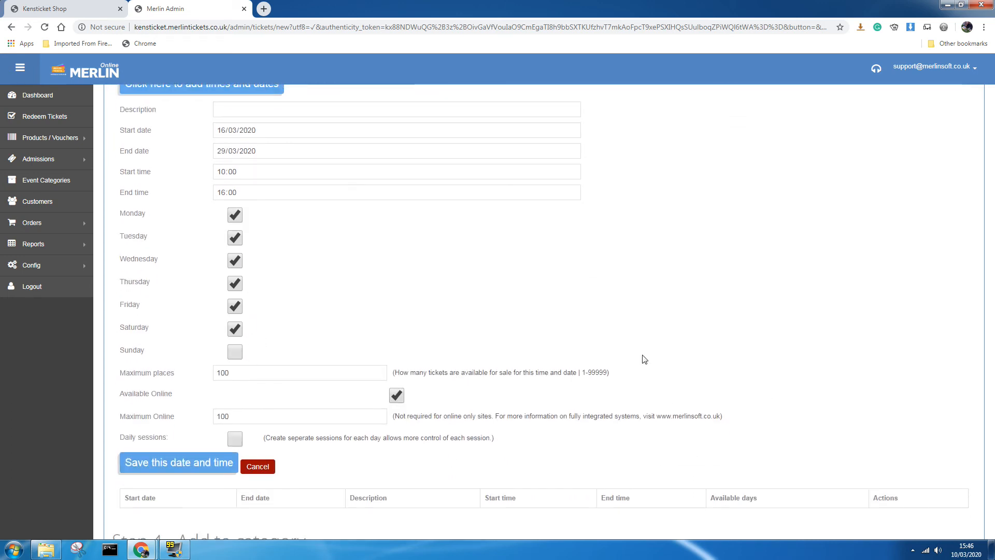
pyautogui.click(228, 372)
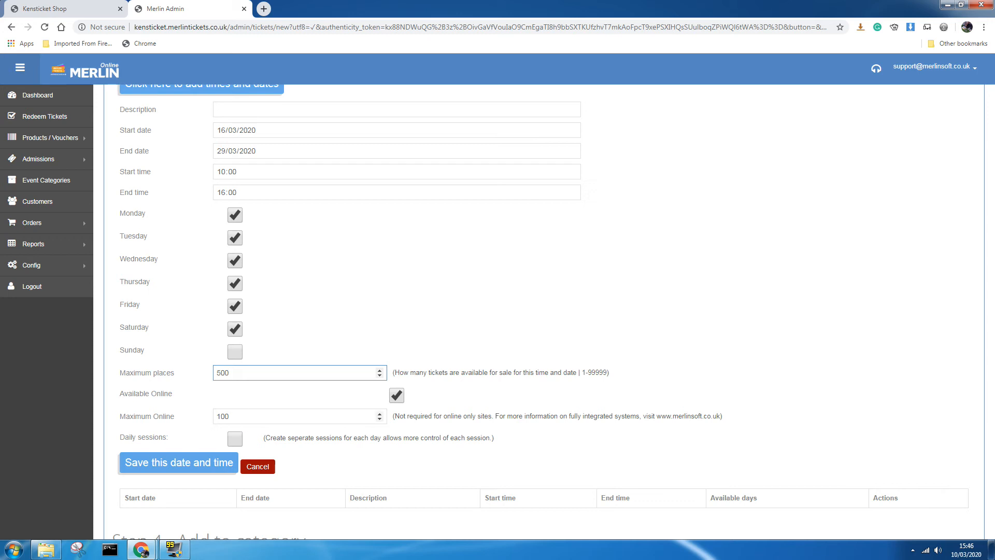
pyautogui.click(244, 416)
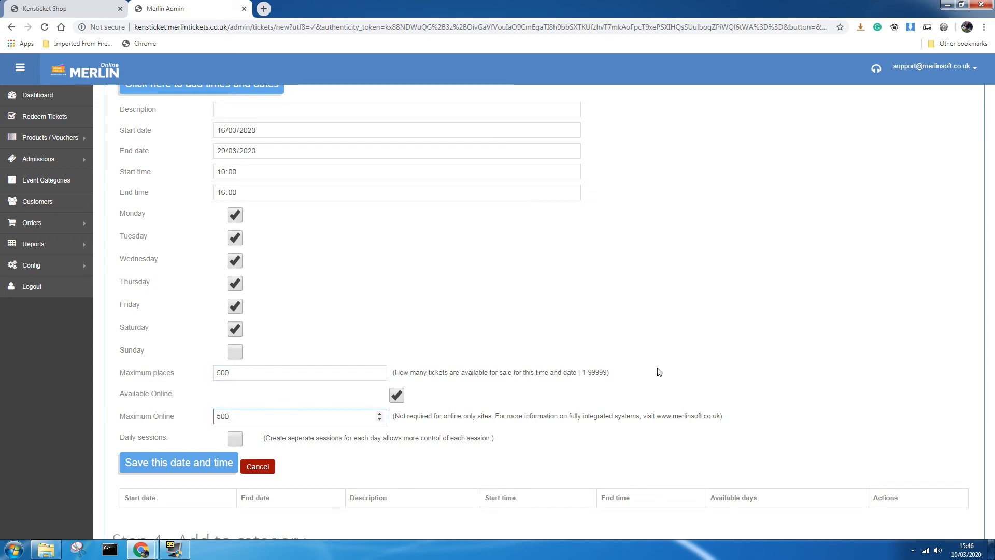
pyautogui.click(772, 354)
pyautogui.scroll(-1, 768, 350)
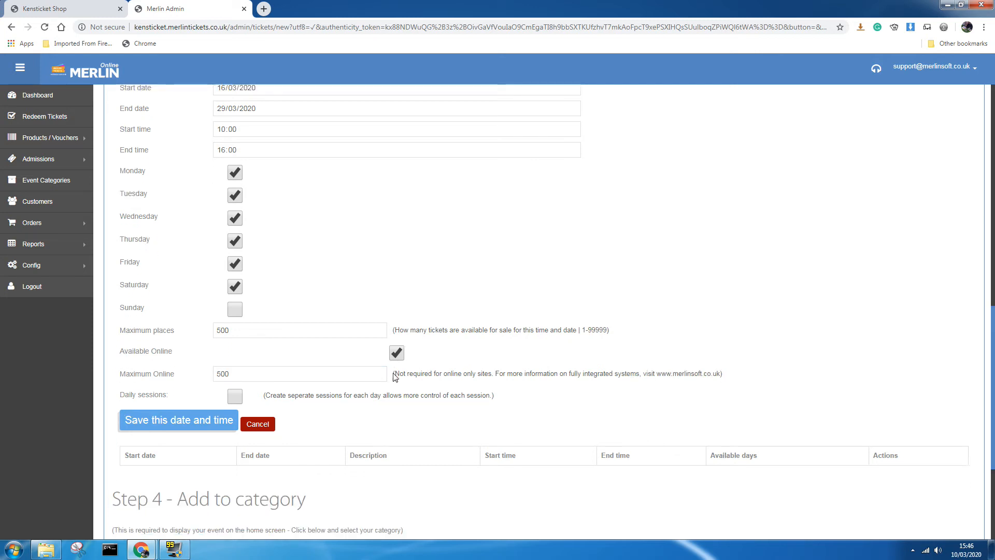
pyautogui.scroll(-1, 290, 386)
pyautogui.click(206, 391)
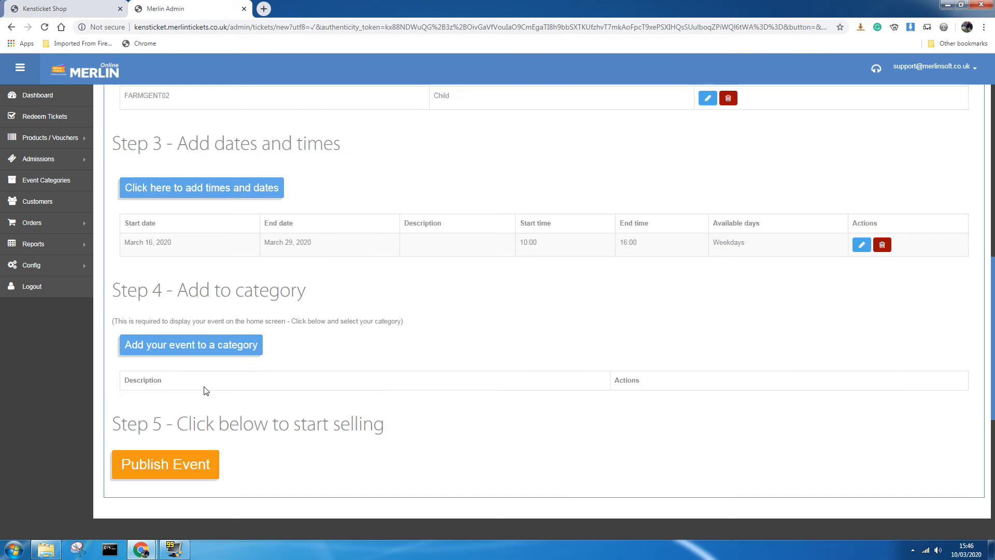
# Step: Add the event to the Events category and publish it
pyautogui.scroll(3, 231, 326)
pyautogui.scroll(5, 231, 321)
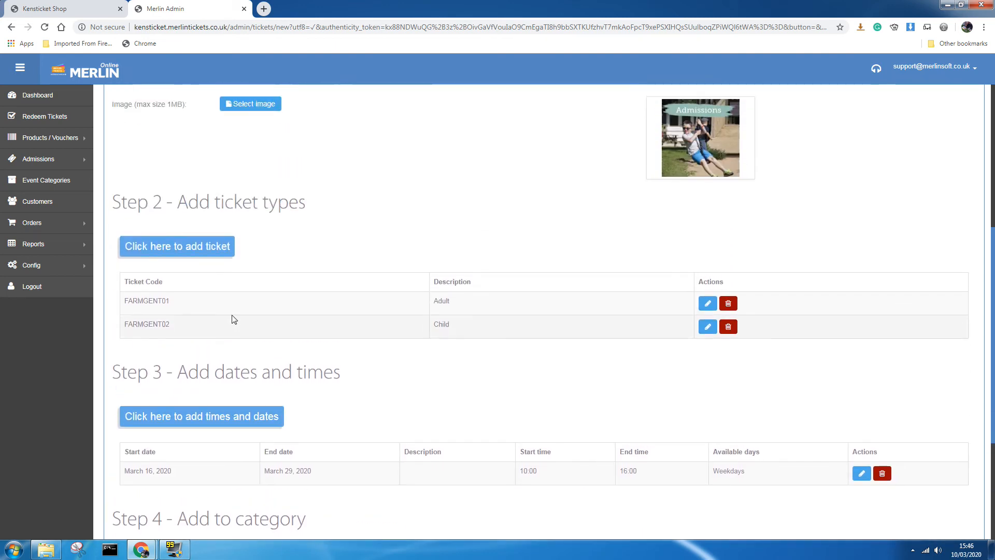
pyautogui.scroll(-2, 284, 415)
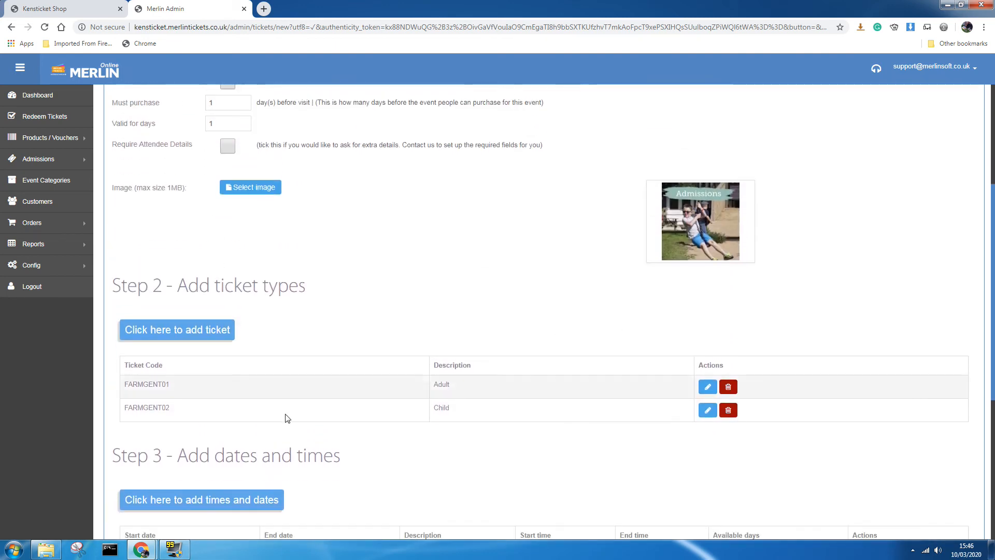
pyautogui.scroll(-3, 249, 262)
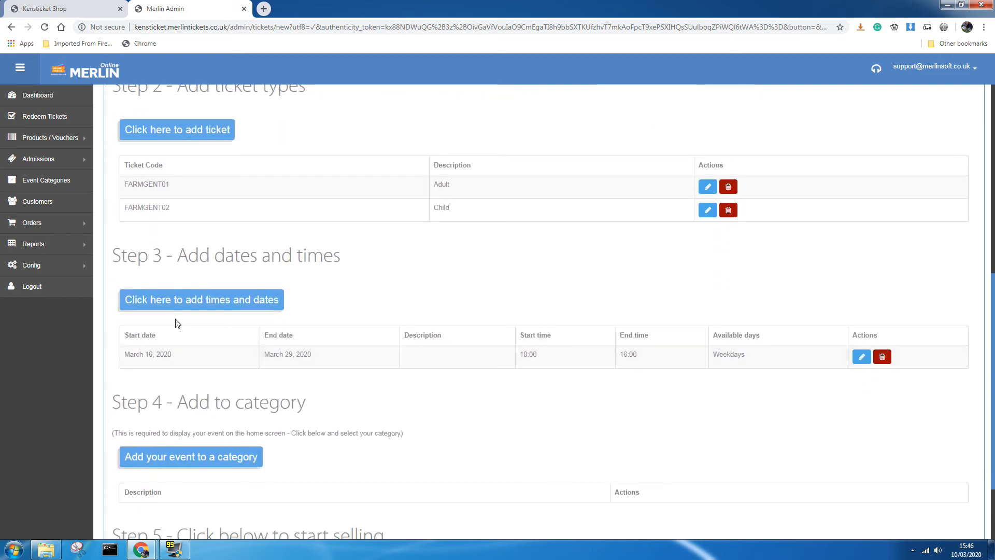
pyautogui.scroll(-1, 424, 378)
pyautogui.scroll(-1, 424, 379)
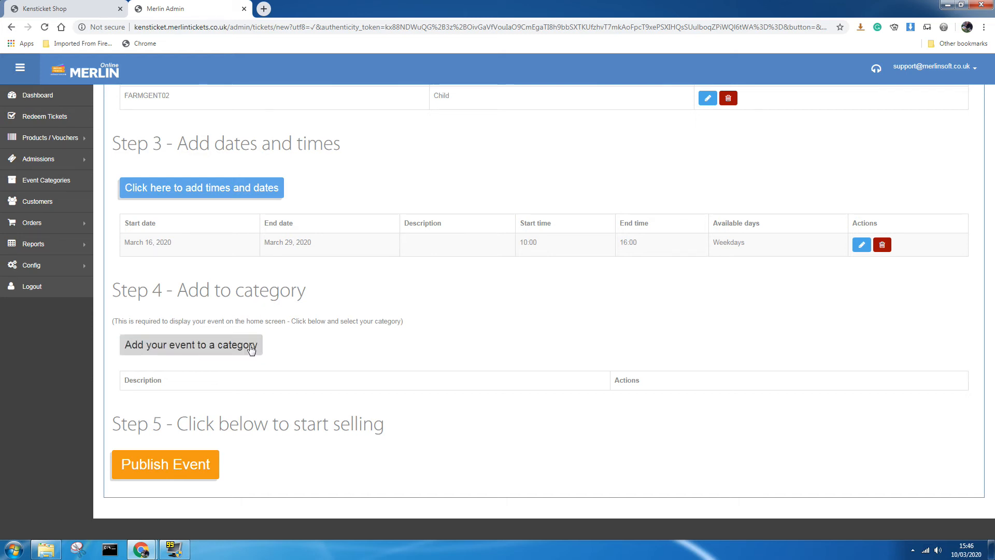
pyautogui.click(232, 351)
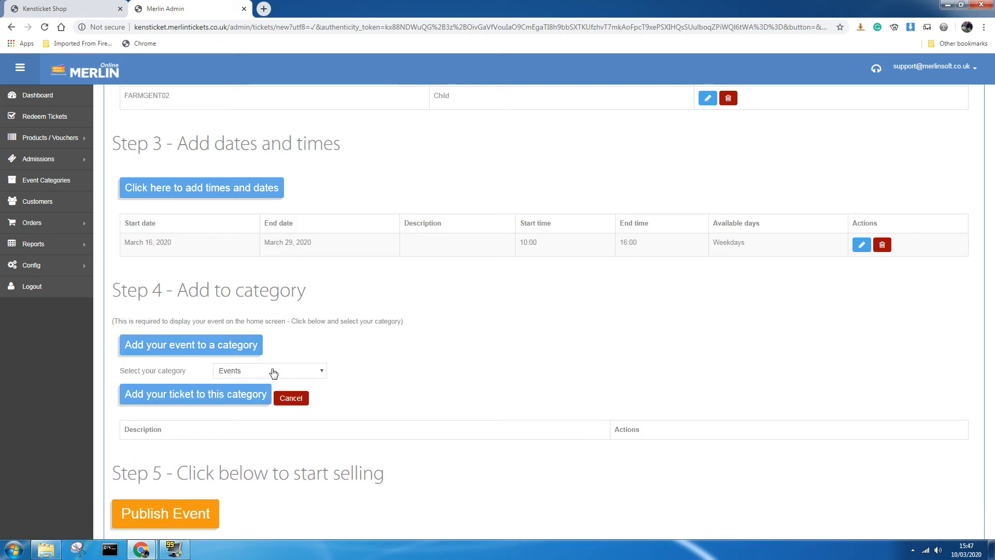
pyautogui.click(322, 375)
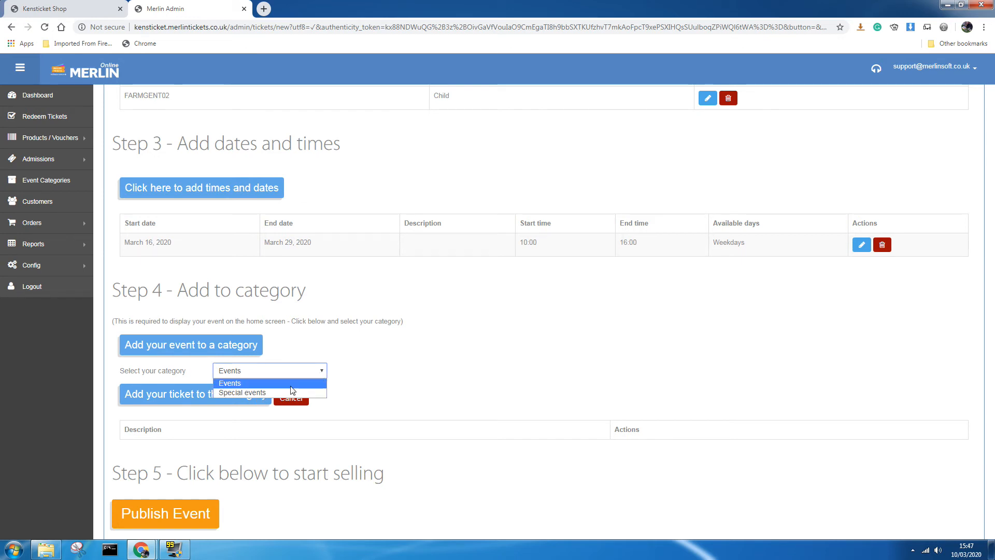
pyautogui.click(536, 371)
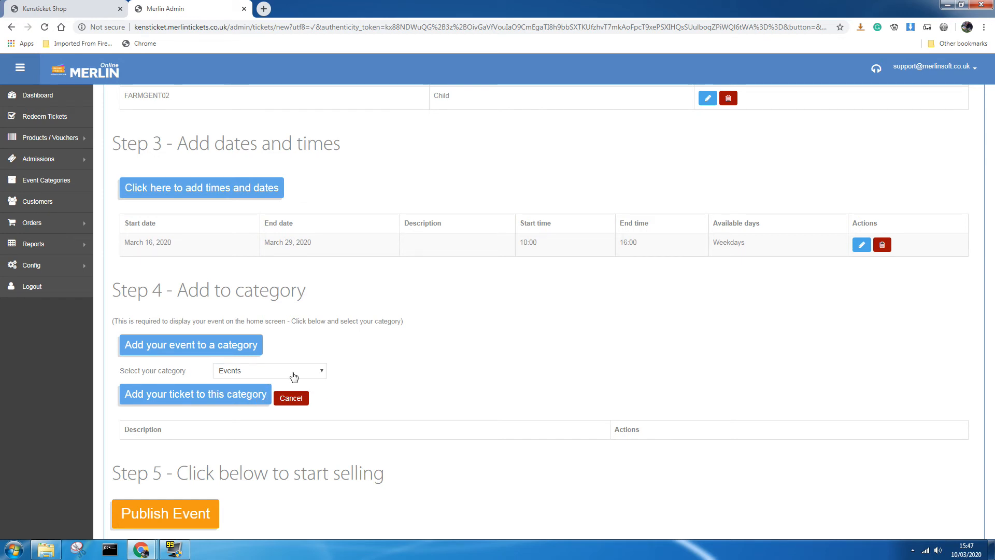
pyautogui.click(212, 394)
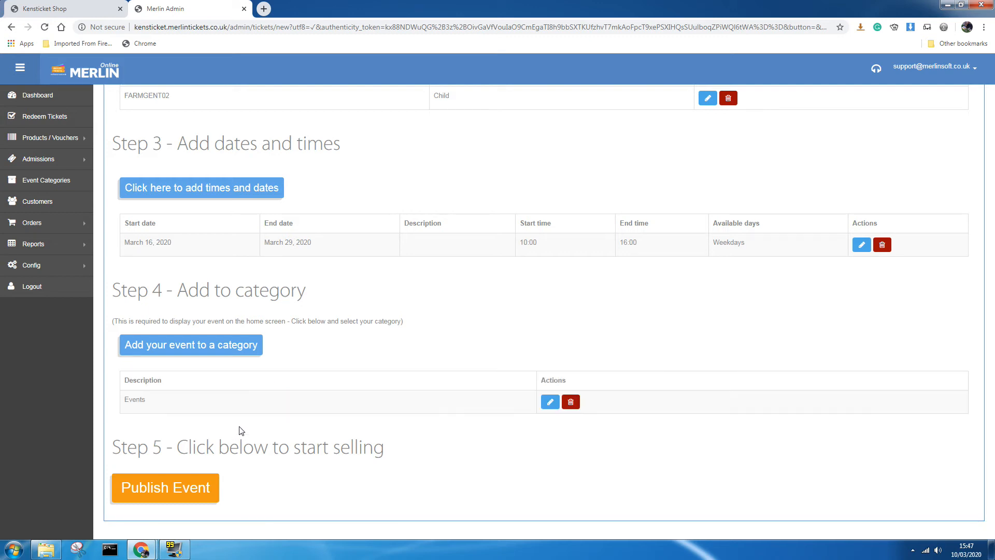
pyautogui.click(196, 494)
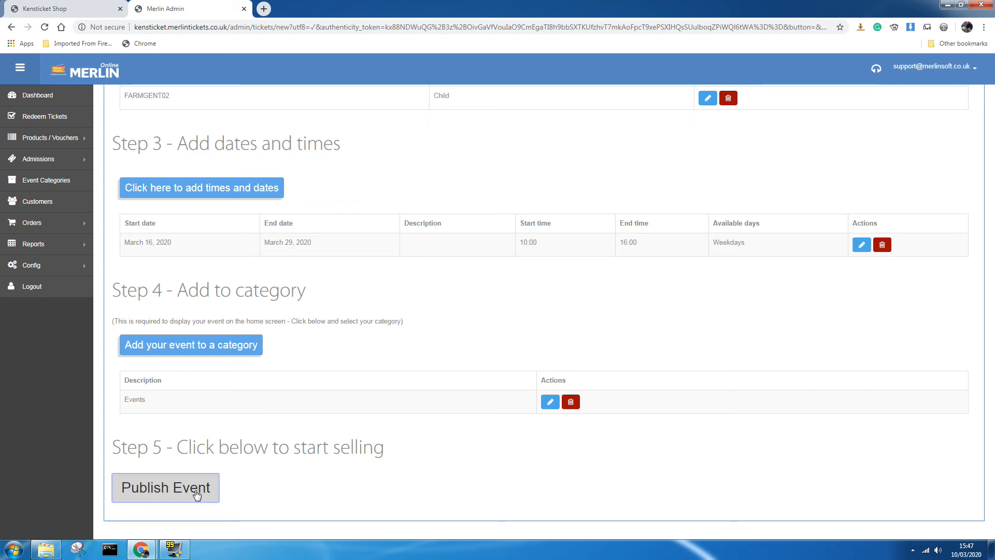
# Step: Switch to the Kensticket Shop, reload the booking page and open the Down on the Farm event
pyautogui.click(80, 6)
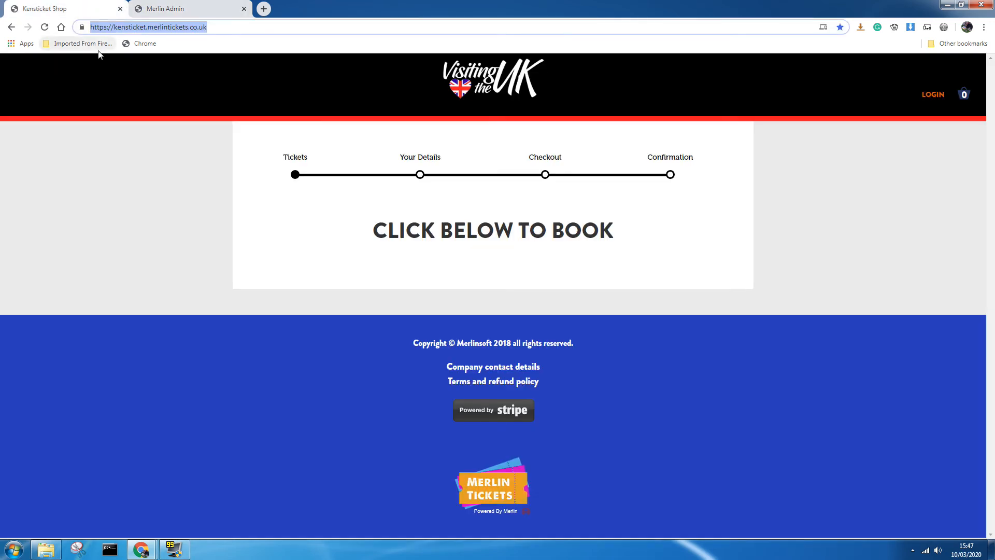
pyautogui.click(45, 27)
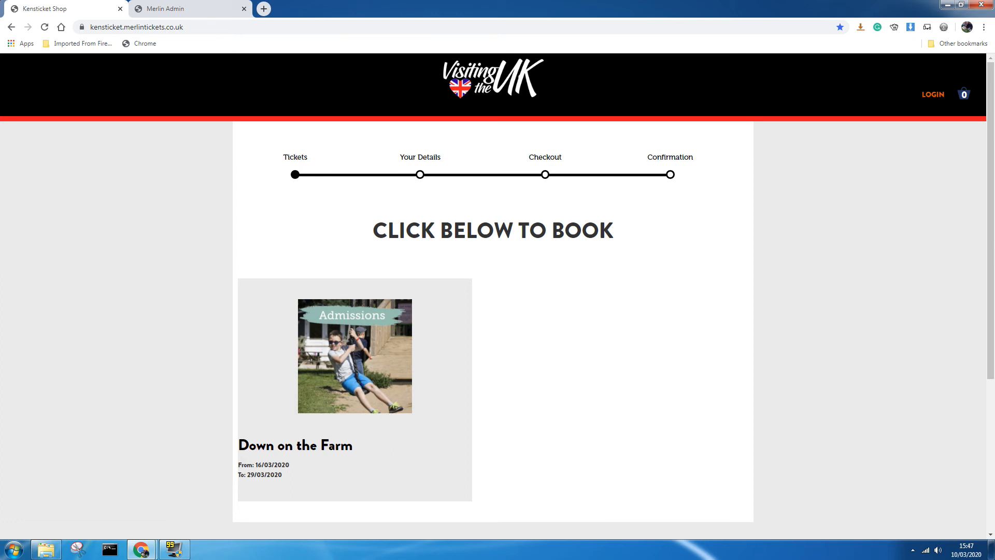
pyautogui.scroll(-1, 462, 373)
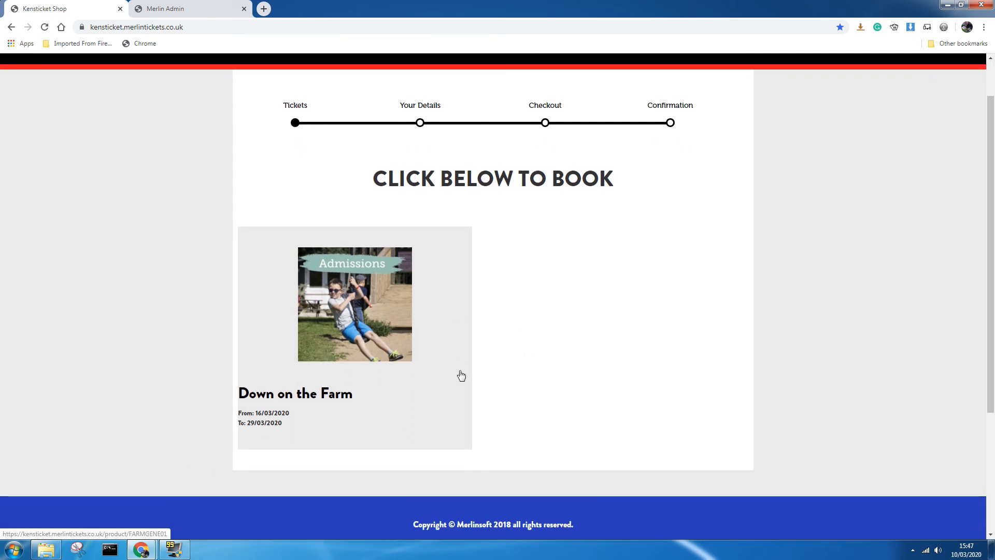
pyautogui.click(371, 310)
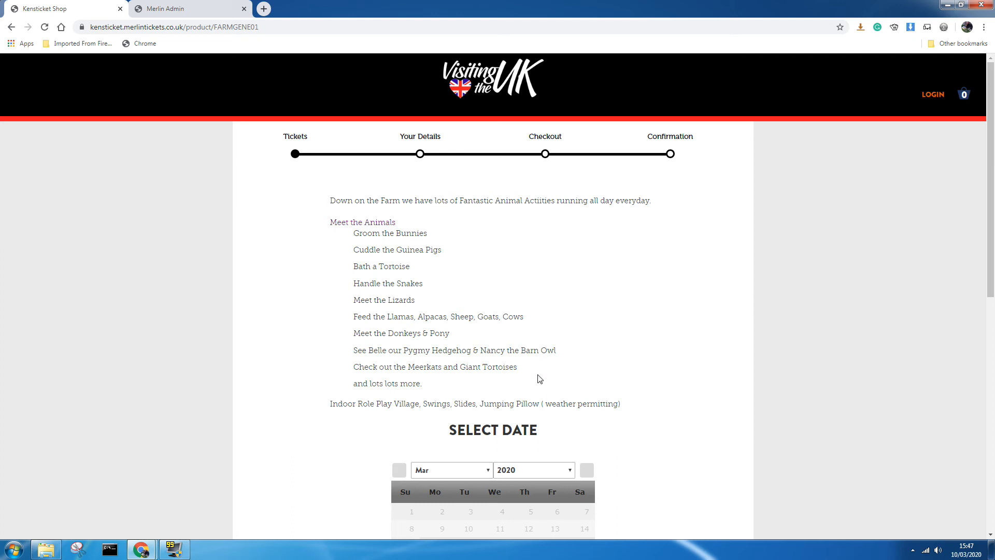
# Step: Choose 20 March 2020 as the visit date for the Down on the Farm booking
pyautogui.scroll(-4, 539, 378)
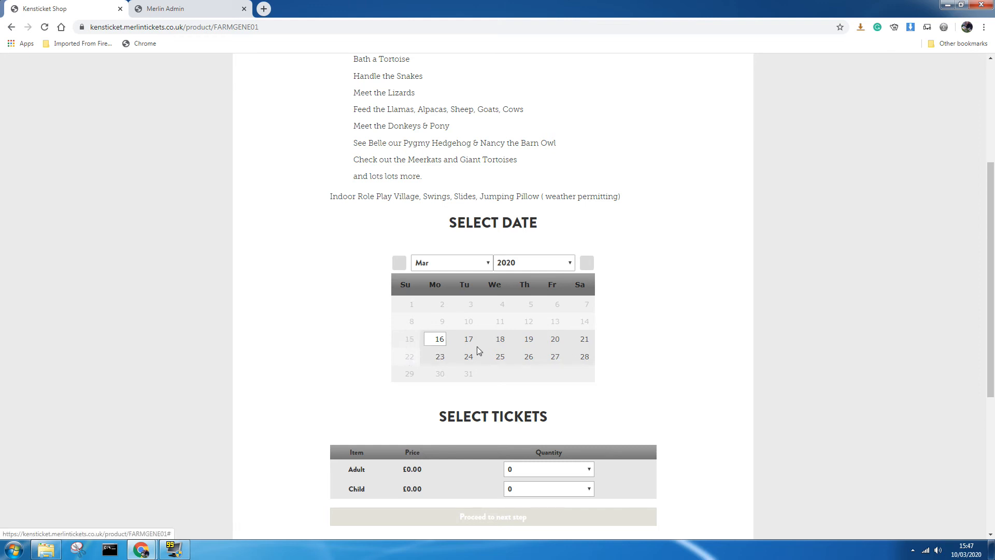
pyautogui.click(532, 342)
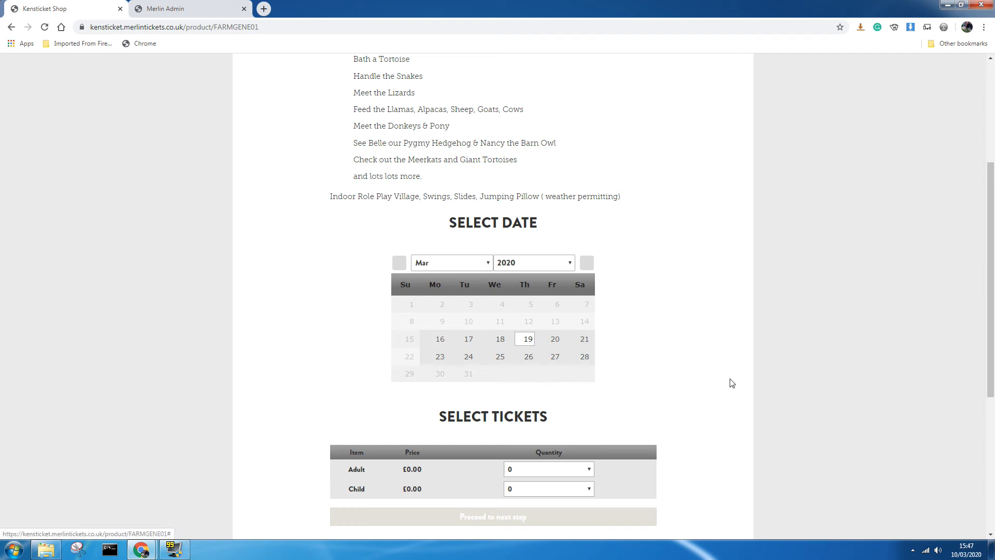
pyautogui.click(560, 346)
# Step: Select 2 Adult and 1 Child tickets and take the booking through the basket to the checkout sign-in page
pyautogui.scroll(-2, 618, 380)
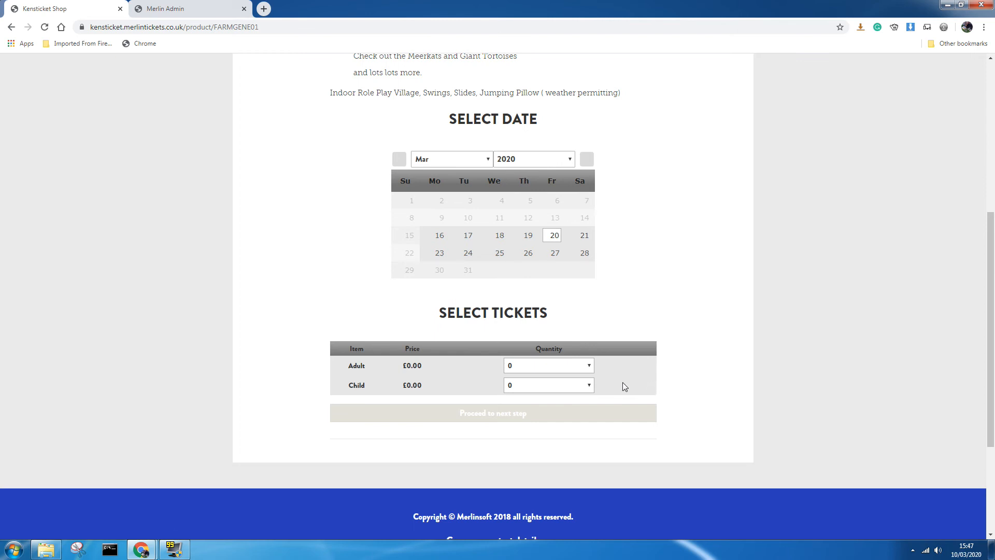
pyautogui.click(584, 367)
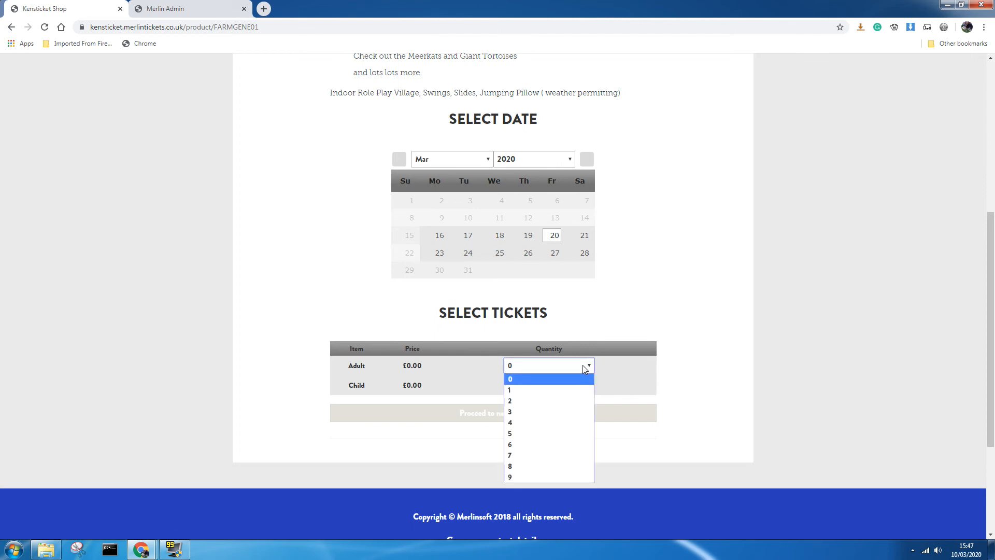
pyautogui.click(579, 394)
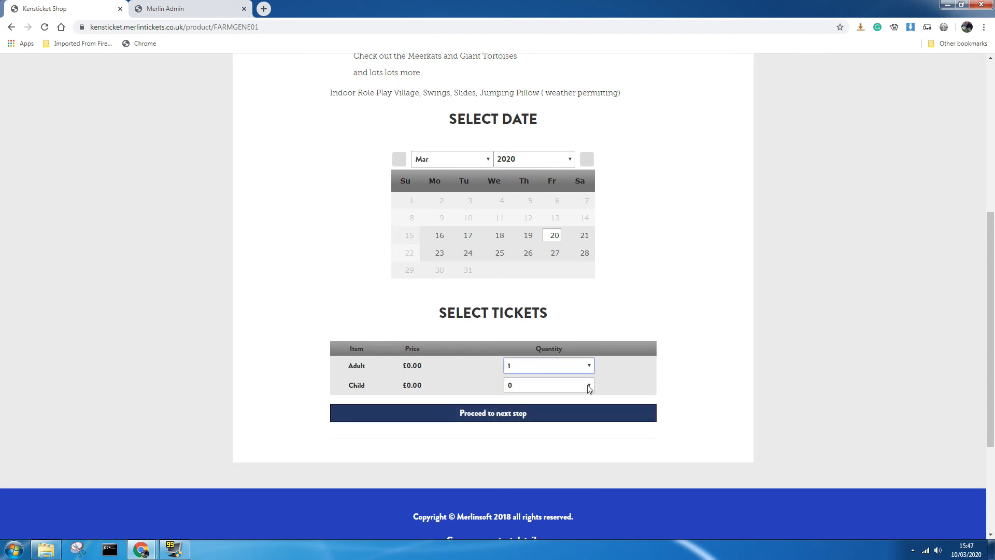
pyautogui.click(590, 367)
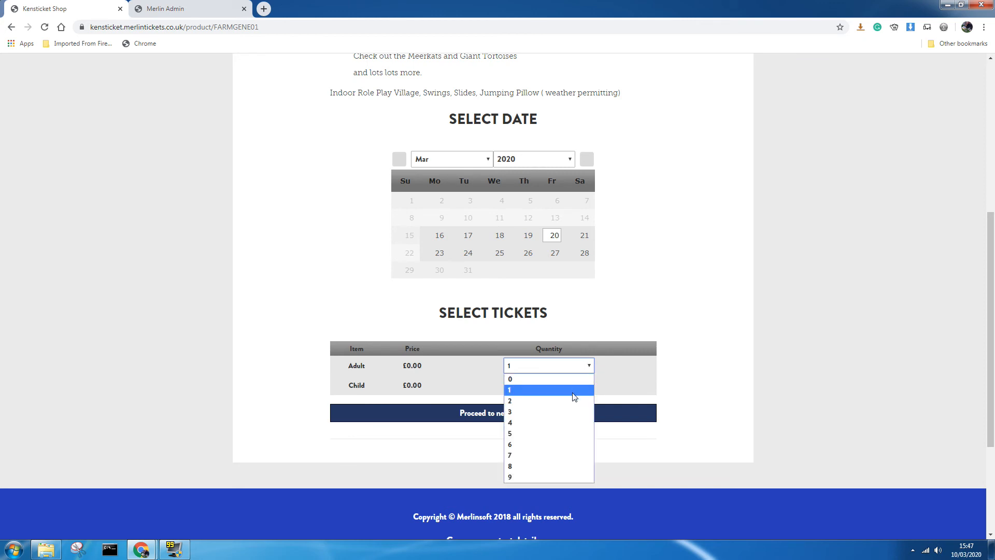
pyautogui.click(568, 402)
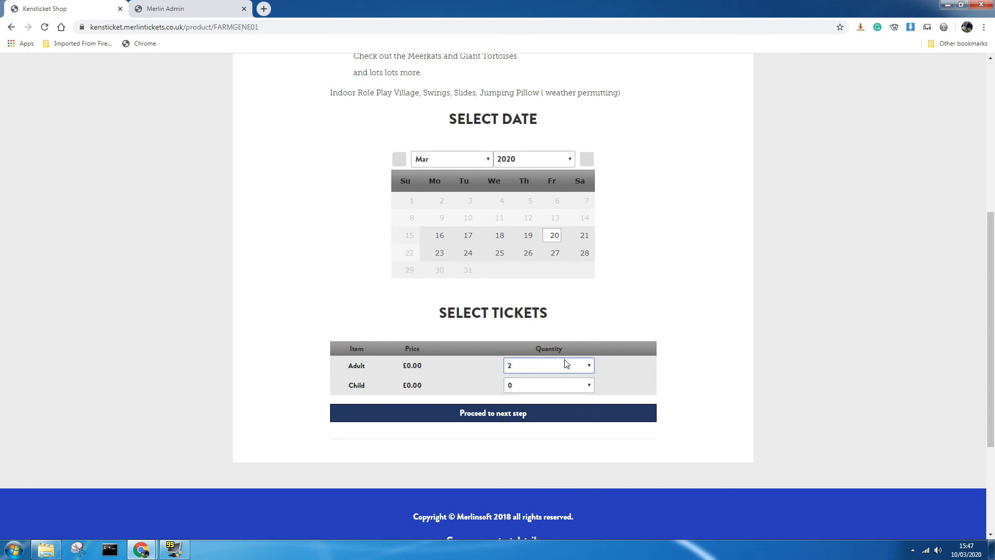
pyautogui.click(579, 389)
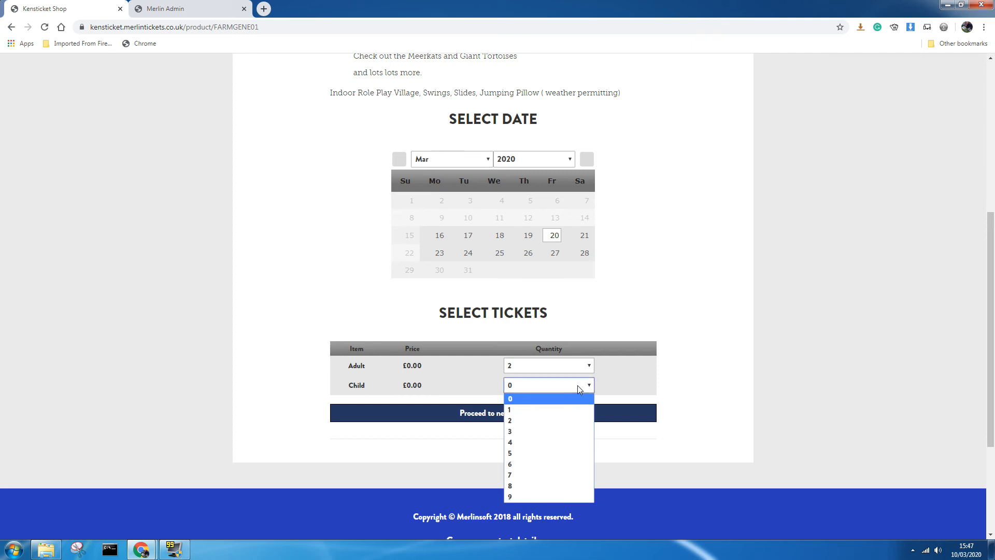
pyautogui.click(561, 412)
pyautogui.scroll(6, 667, 386)
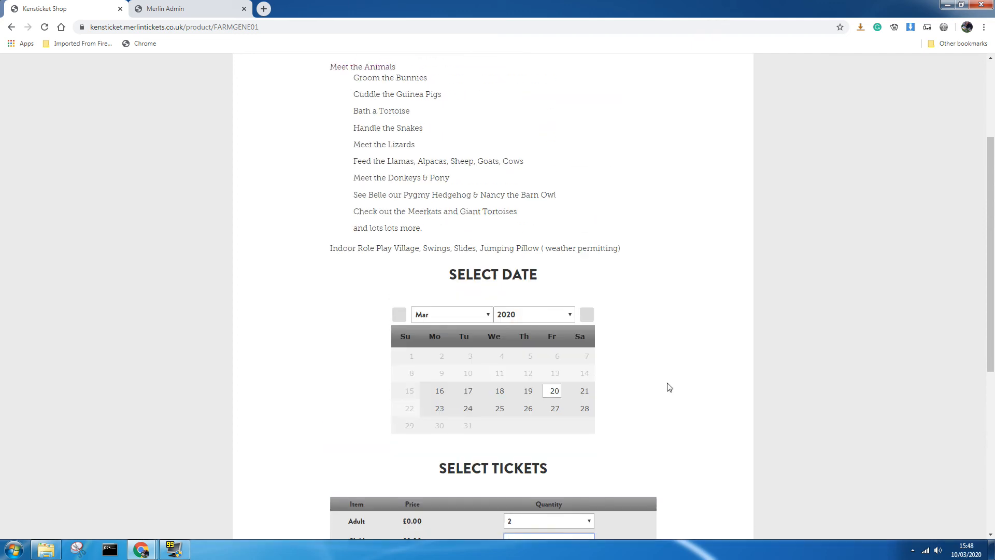
pyautogui.scroll(-2, 746, 427)
pyautogui.scroll(-7, 746, 427)
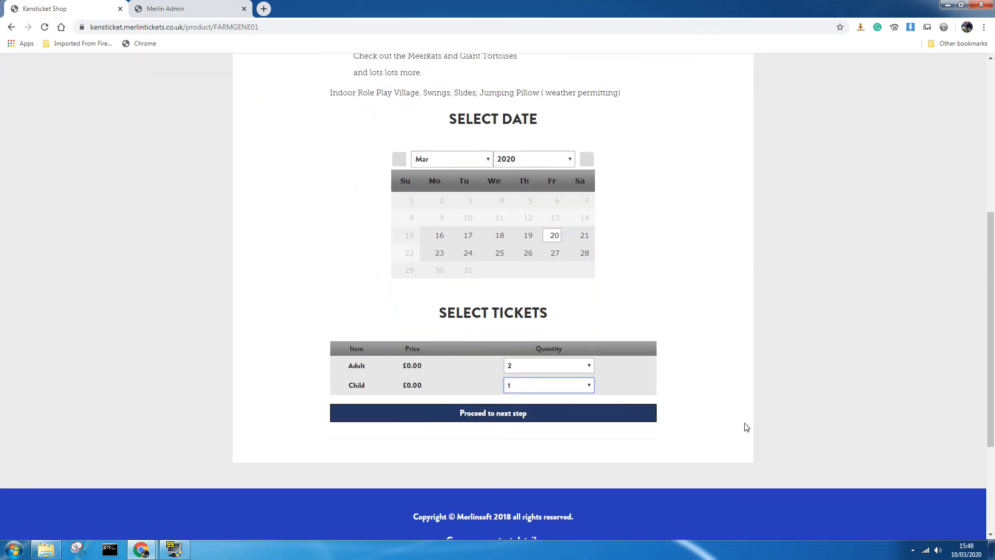
pyautogui.click(622, 259)
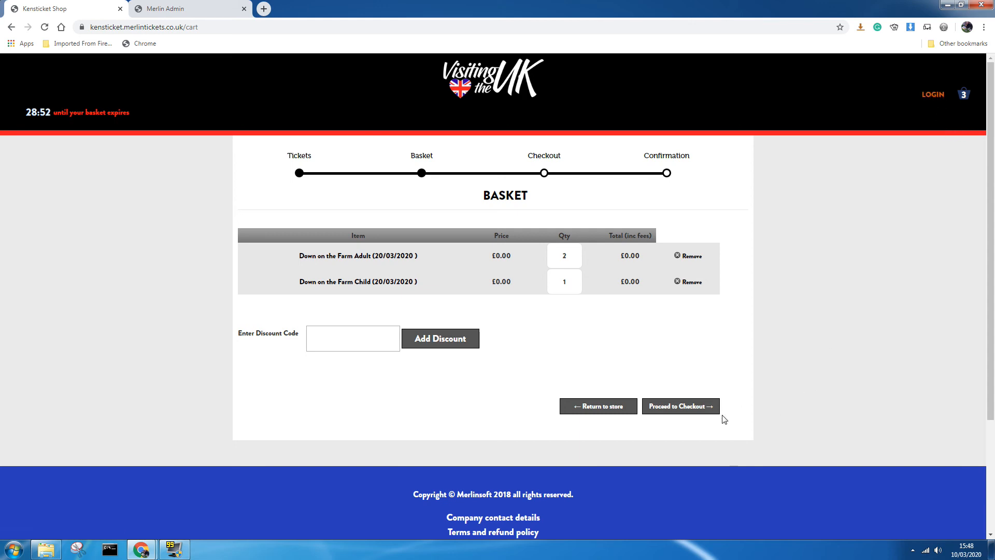
pyautogui.click(683, 407)
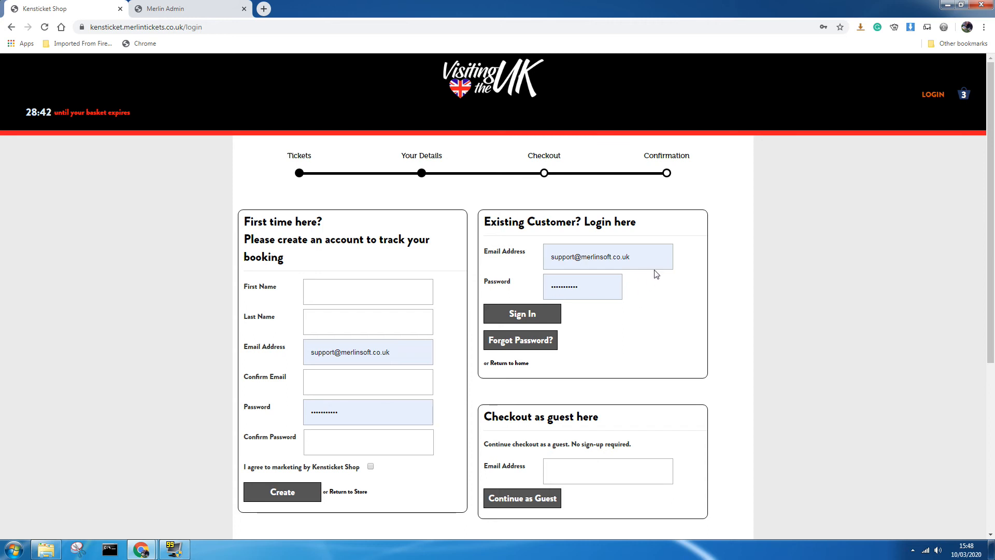
# Step: Remove the Adult and Child tickets from the basket and return to the shop's home page
pyautogui.click(965, 95)
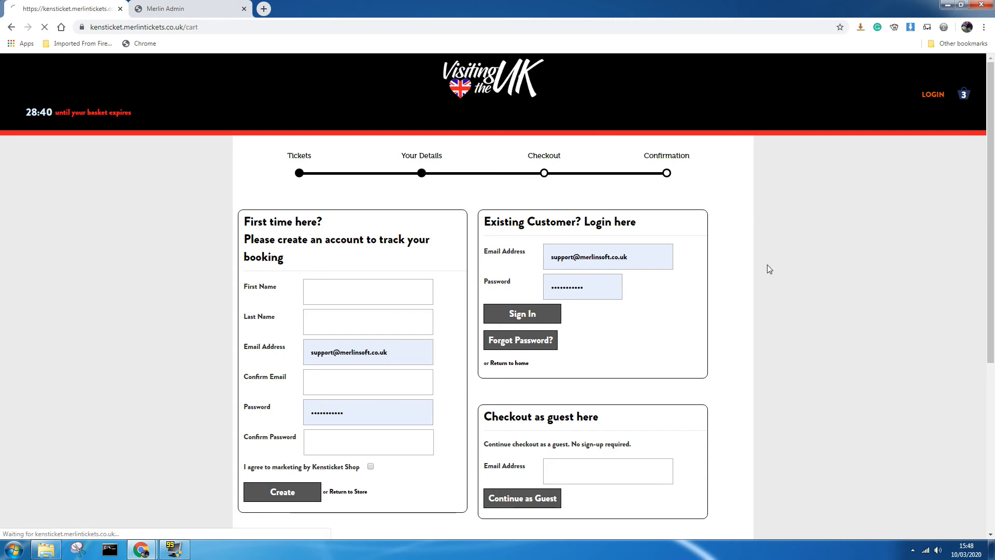
pyautogui.click(695, 262)
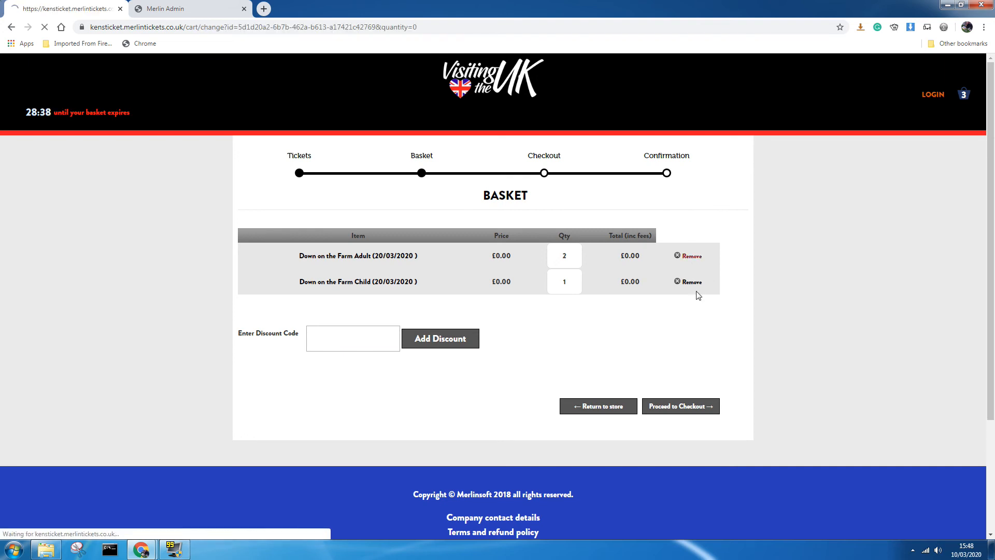
pyautogui.click(694, 257)
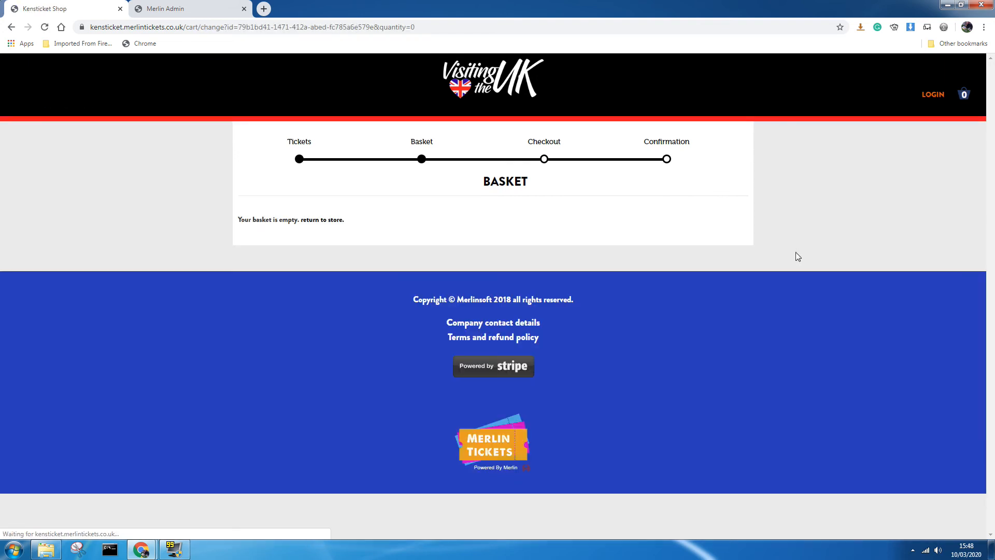
pyautogui.click(506, 87)
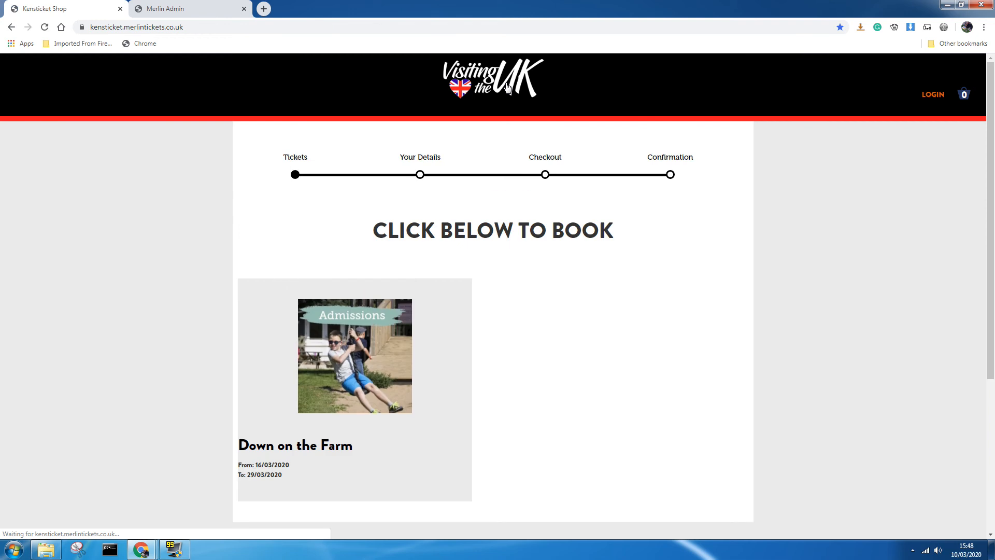
pyautogui.scroll(-3, 375, 399)
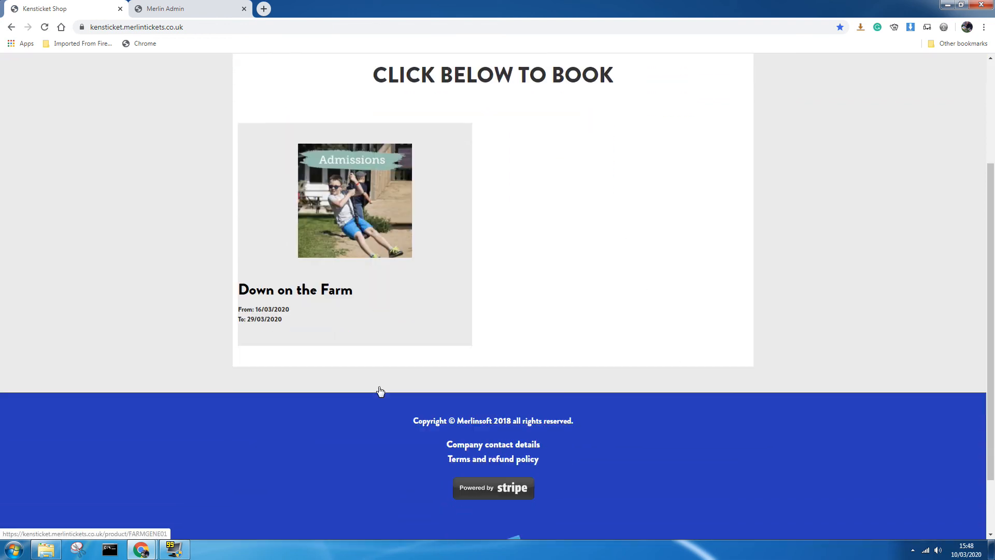
pyautogui.scroll(2, 370, 363)
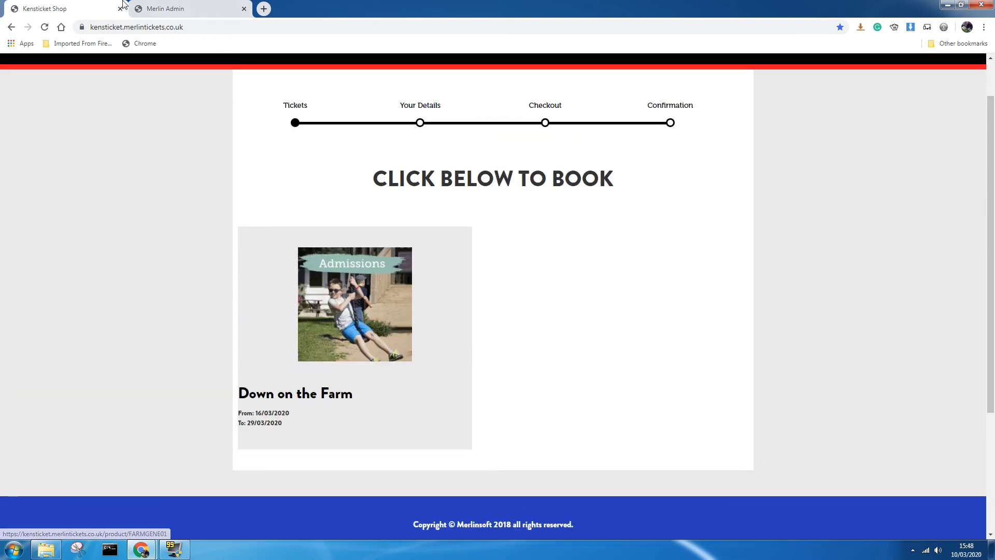
# Step: Switch to the Merlin Admin and start a new ticket type for the Down on the Farm event
pyautogui.click(156, 8)
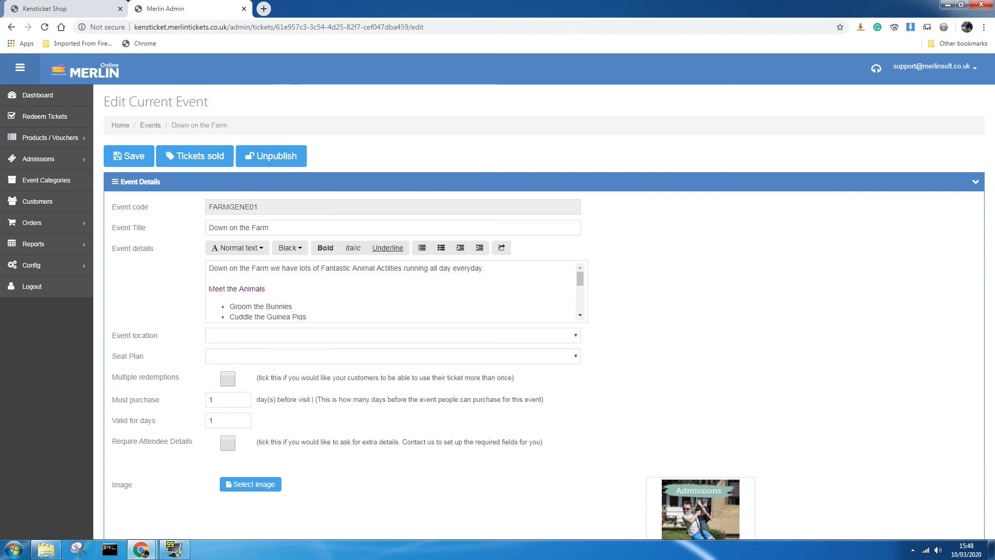
pyautogui.scroll(-3, 394, 291)
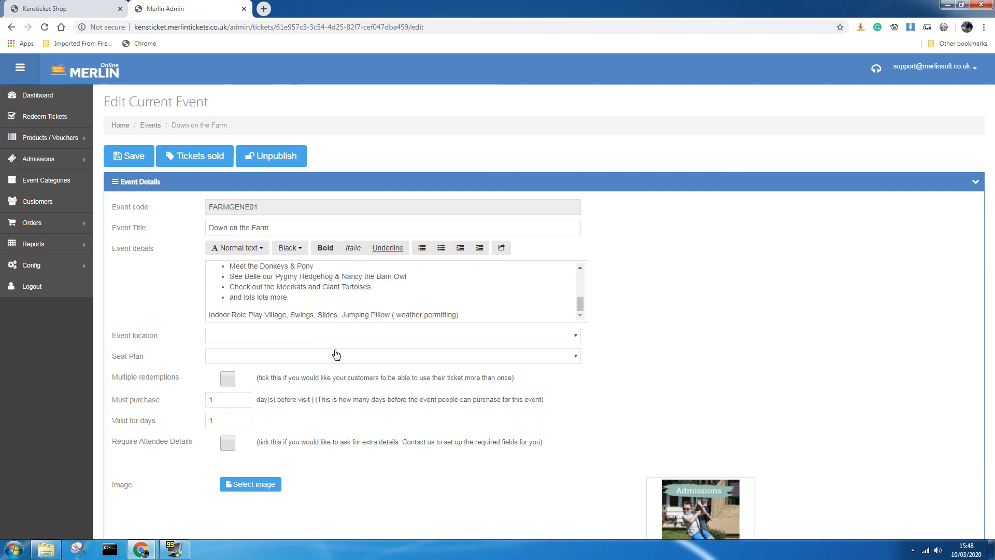
pyautogui.scroll(-7, 336, 355)
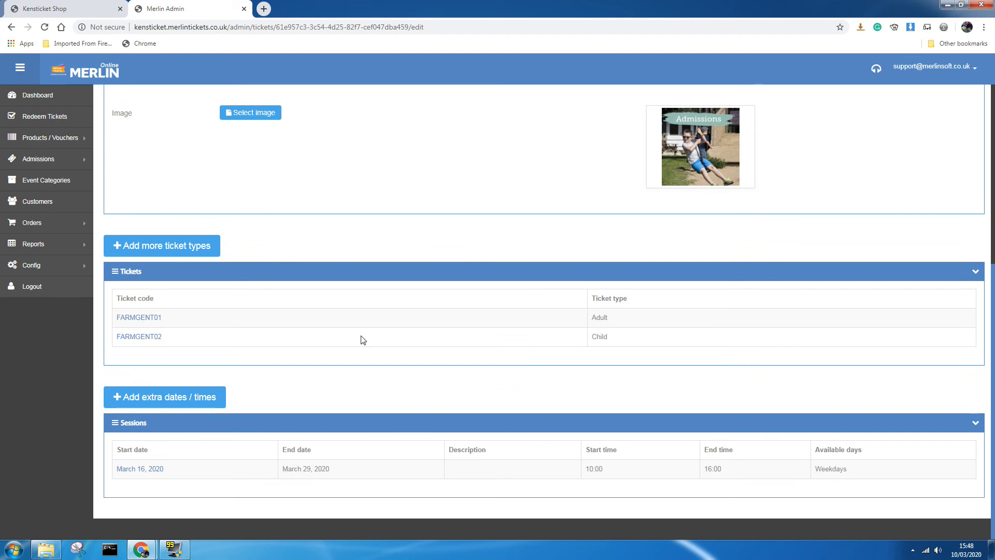
pyautogui.click(199, 257)
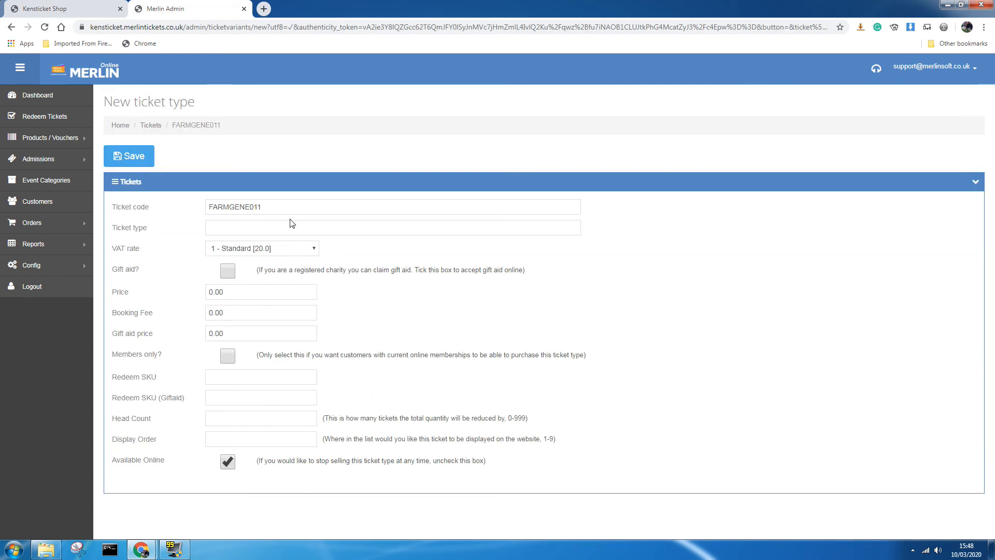
# Step: Set the new ticket's code to FARMGENT03
pyautogui.moveTo(264, 207); pyautogui.dragTo(202, 214)
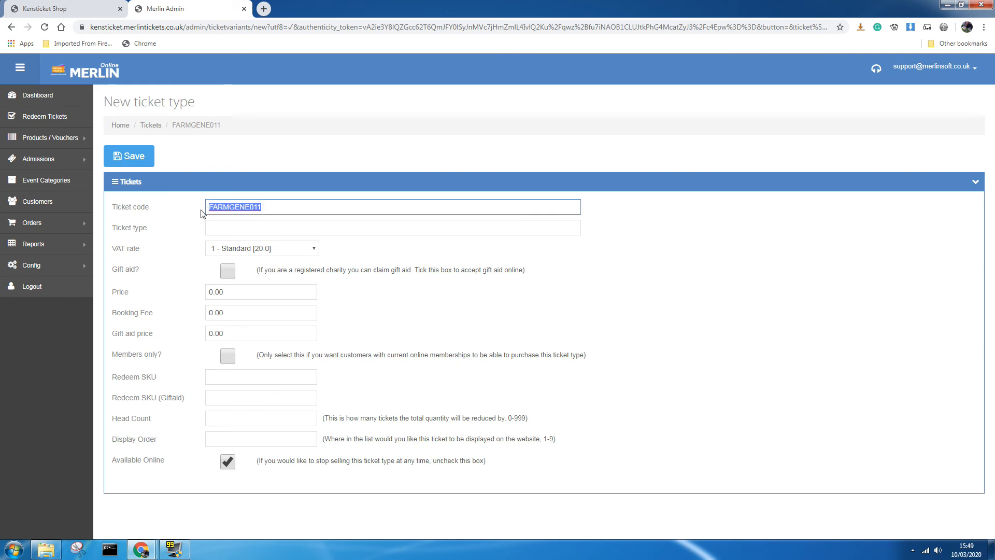
pyautogui.write('FARMGENT01')
pyautogui.press('Return')
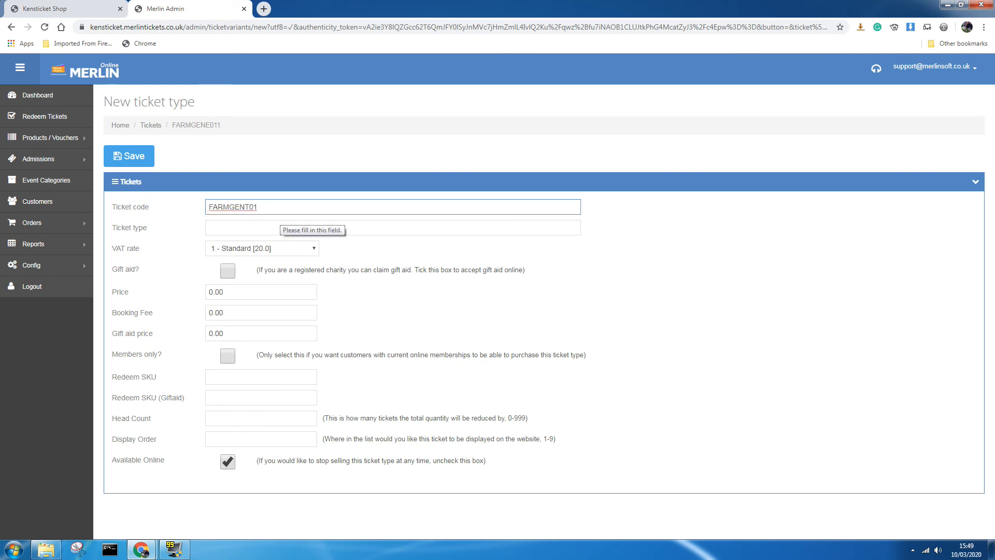
pyautogui.press('BackSpace')
pyautogui.write('3')
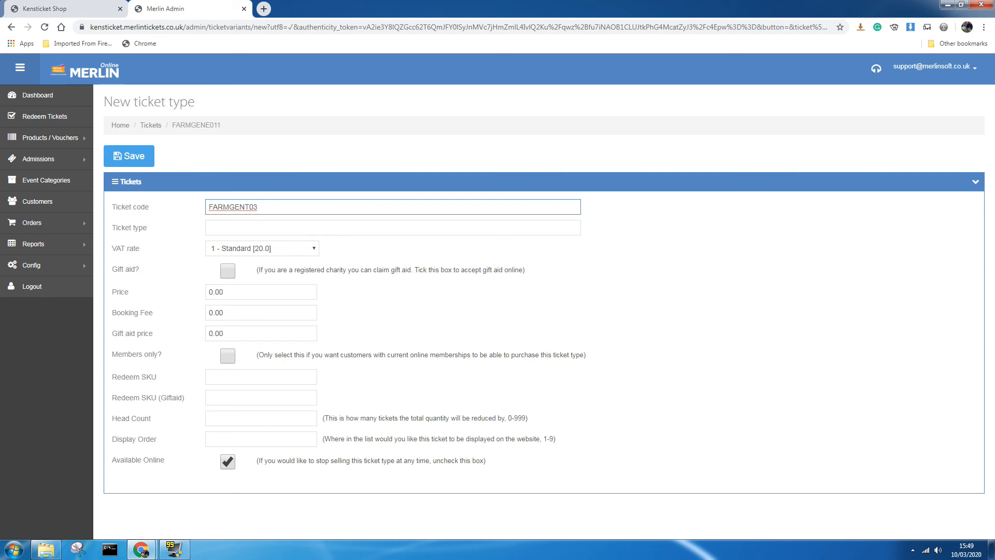
# Step: Name the ticket type "Family (2+2)" and set its VAT rate to 2 - Zero Vat [0.0]
pyautogui.press('Tab')
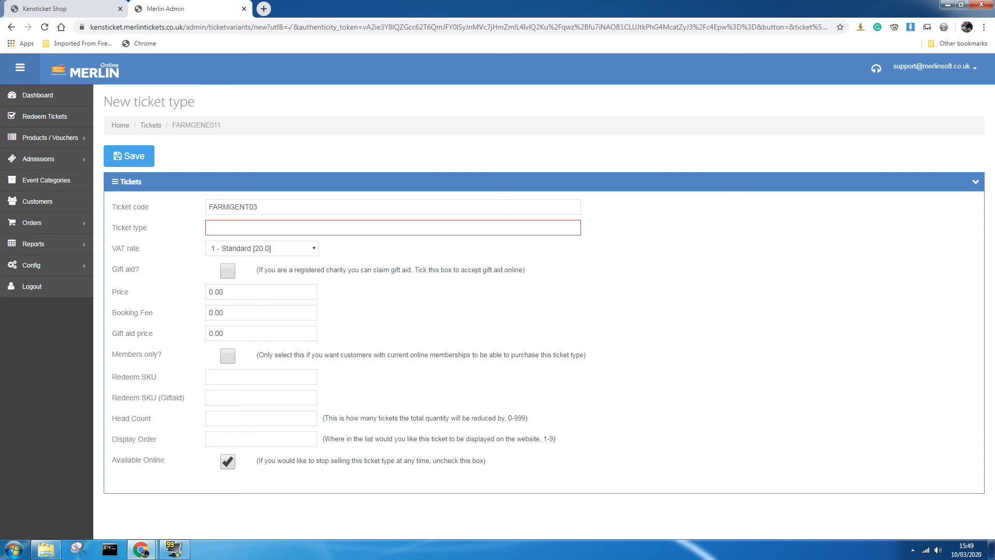
pyautogui.write('Family (2+2')
pyautogui.click(317, 248)
pyautogui.click(278, 269)
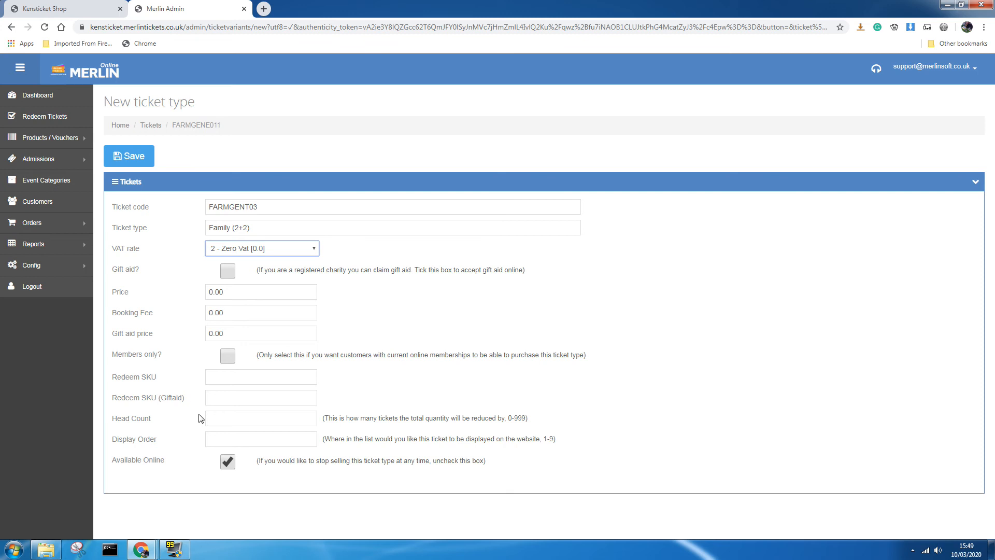
# Step: Set both the Redeem SKU and the Redeem SKU (Giftaid) of the family ticket to FARMGENR03
pyautogui.click(260, 377)
pyautogui.write('FARMGENT01')
pyautogui.press('BackSpace')
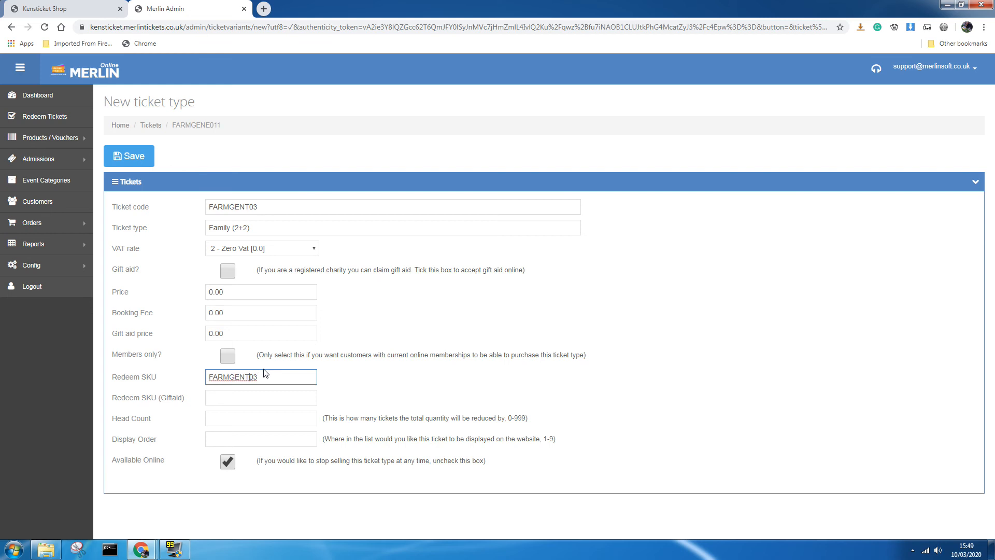
pyautogui.press('Left')
pyautogui.press('Left')
pyautogui.press('BackSpace')
pyautogui.click(261, 397)
pyautogui.write('FARMGENT01')
pyautogui.press('BackSpace')
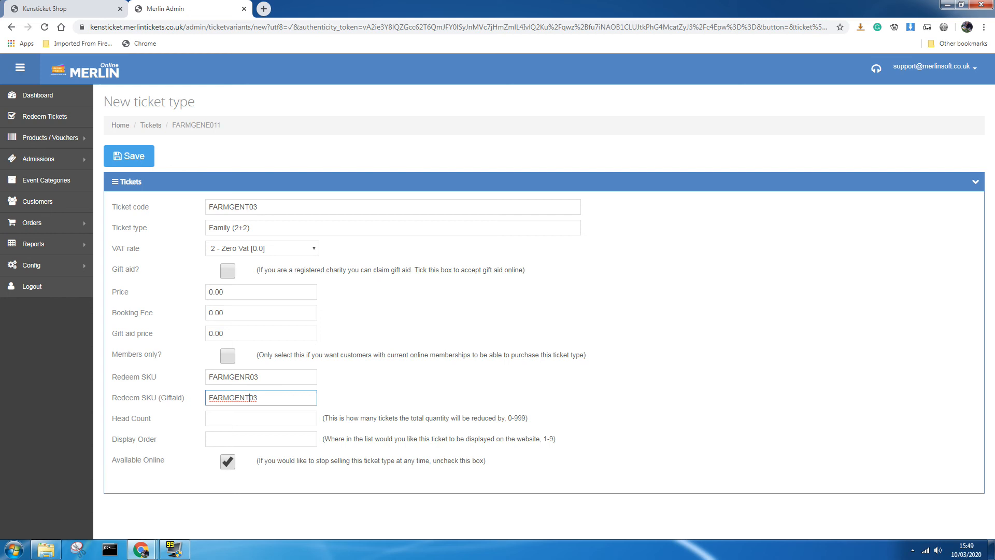
pyautogui.click(250, 397)
pyautogui.press('BackSpace')
pyautogui.write('R')
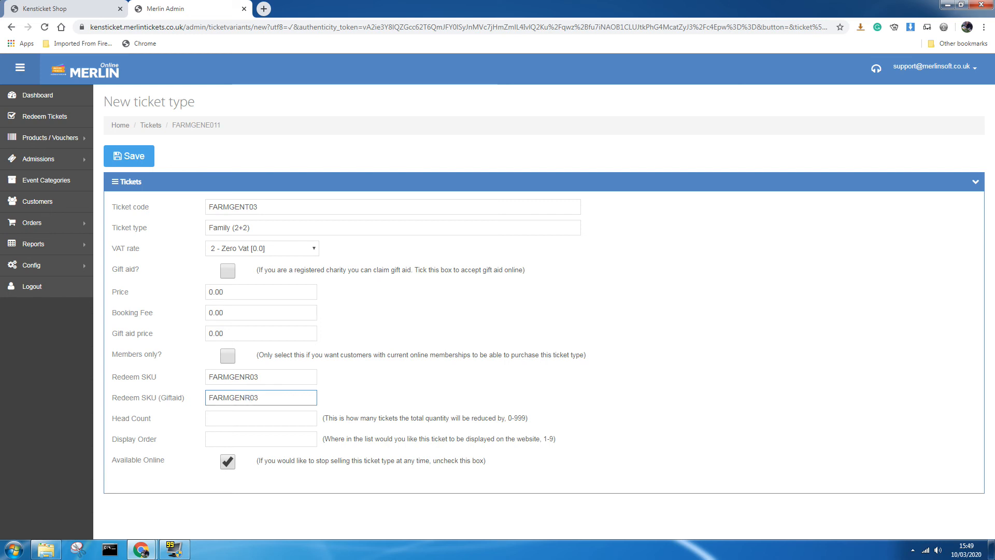
# Step: Set the family ticket's head count to 4 and display order to 3, and save the ticket type
pyautogui.click(265, 418)
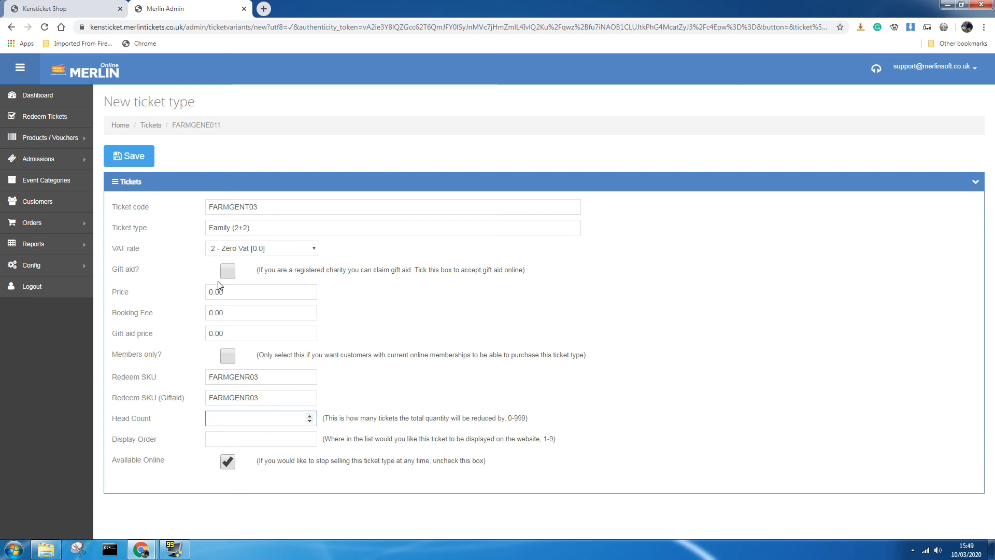
pyautogui.write('4')
pyautogui.click(225, 439)
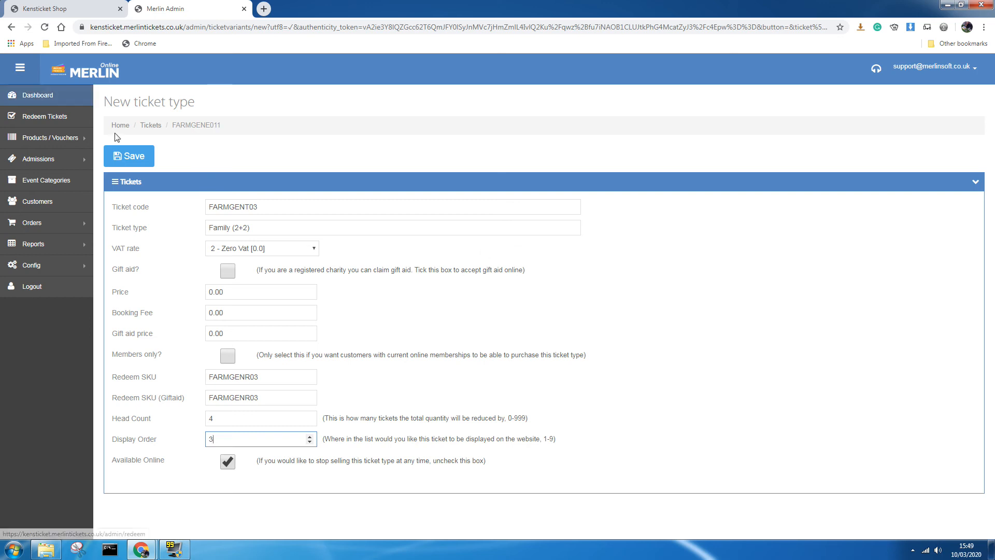
pyautogui.click(138, 162)
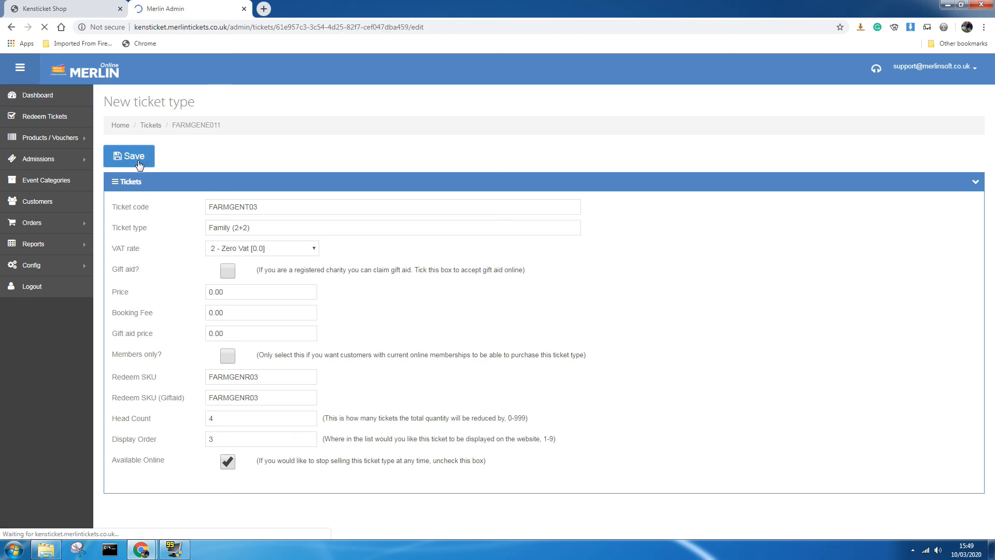
# Step: Review the Adult ticket type's details and price bands, and save both the ticket type and the Down on the Farm event
pyautogui.scroll(-4, 166, 351)
pyautogui.scroll(-3, 165, 352)
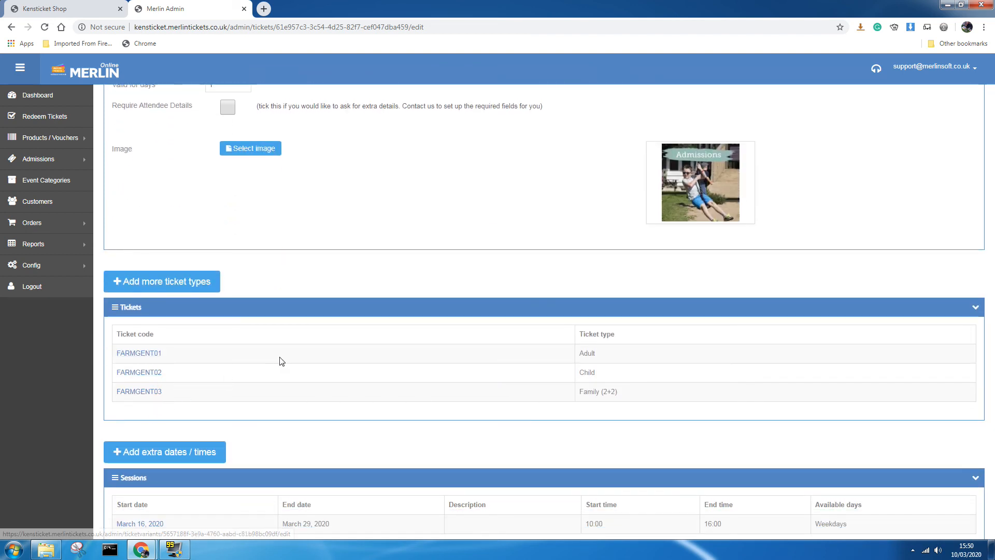
pyautogui.click(154, 357)
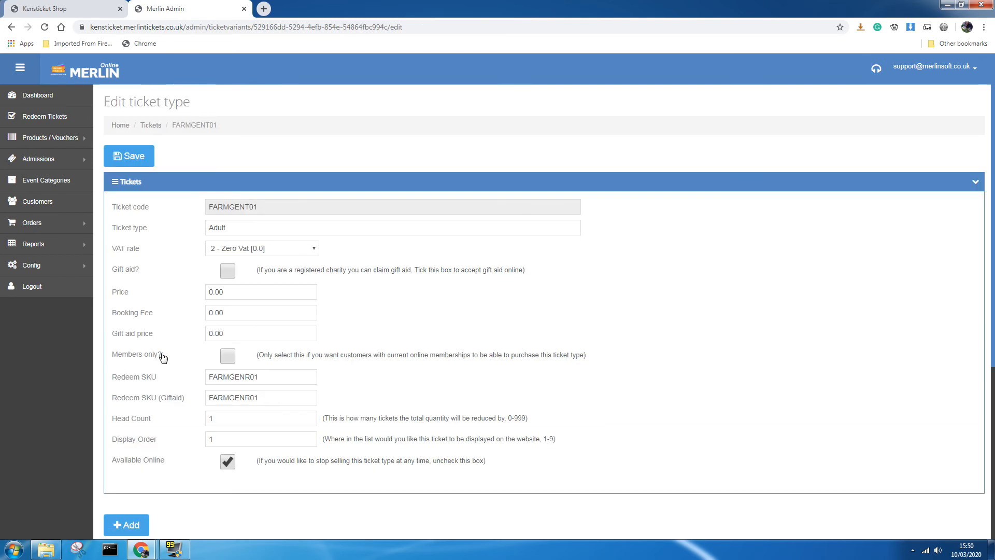
pyautogui.scroll(-2, 425, 363)
pyautogui.scroll(-4, 425, 367)
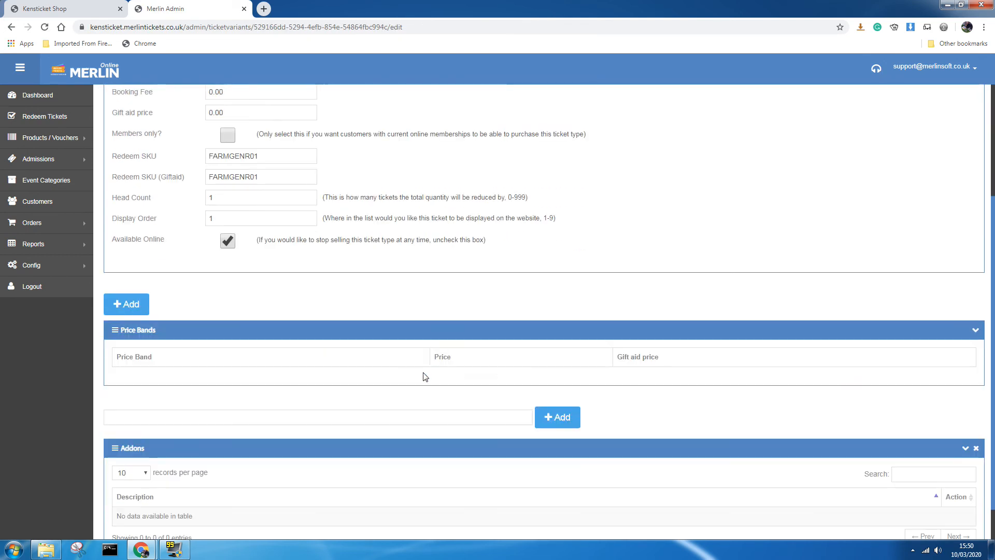
pyautogui.scroll(5, 425, 370)
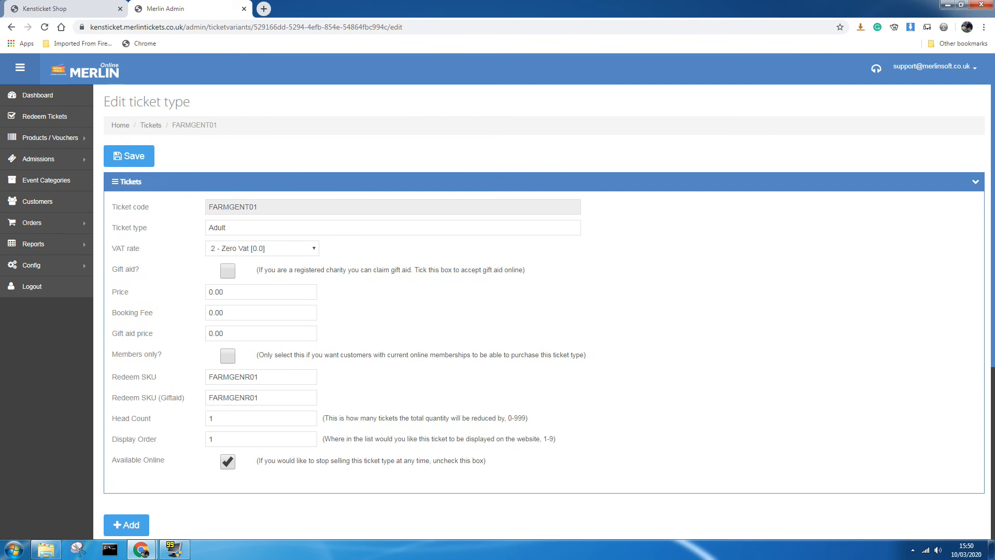
pyautogui.click(154, 163)
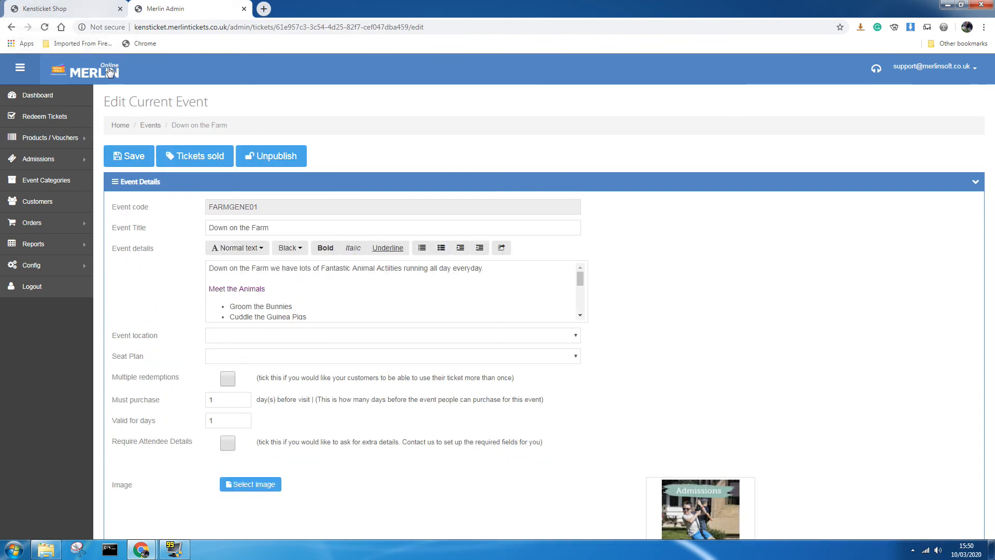
pyautogui.click(139, 153)
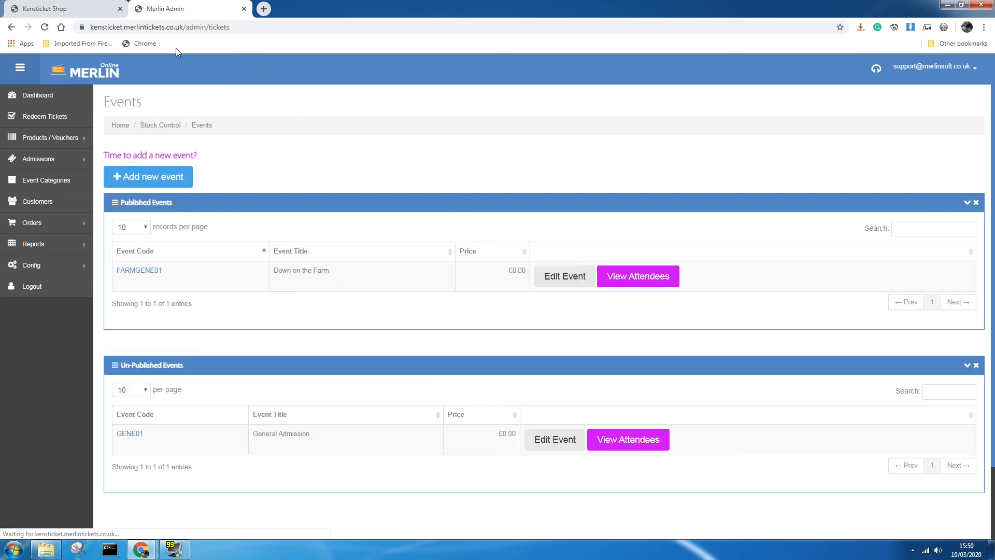
# Step: Refresh the Kensticket Shop, check the calendar and ticket types on the Down on the Farm booking page, and return to the shop home page
pyautogui.click(67, 10)
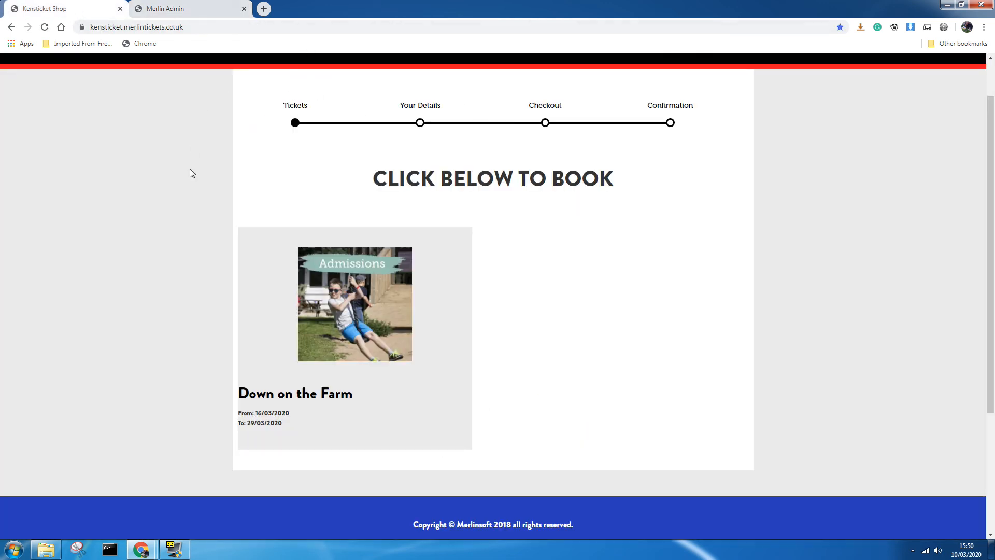
pyautogui.click(45, 27)
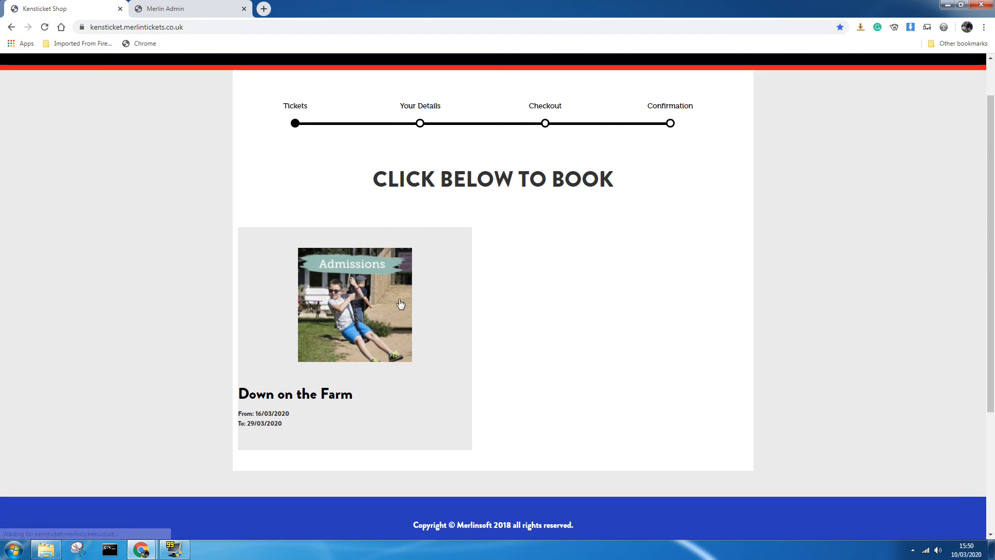
pyautogui.click(382, 314)
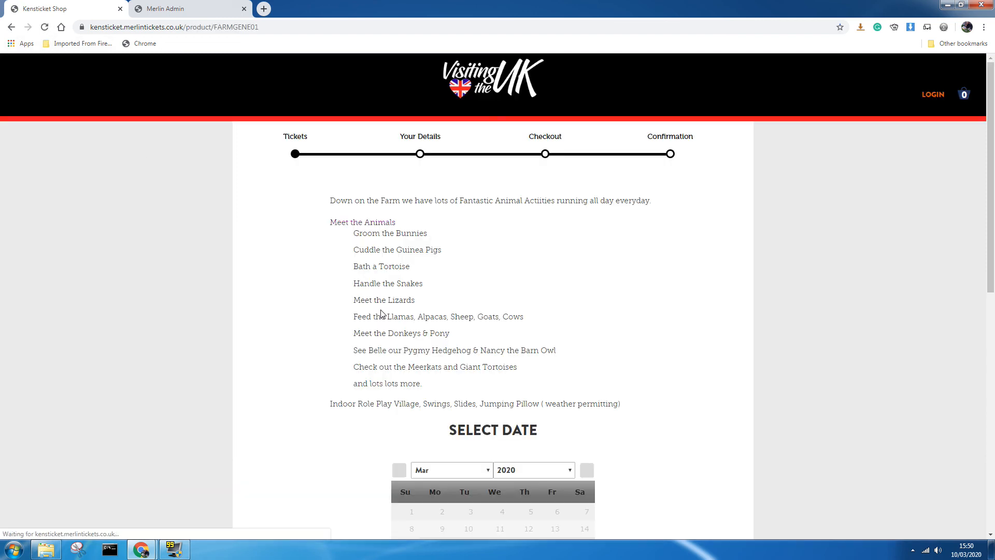
pyautogui.scroll(-9, 381, 313)
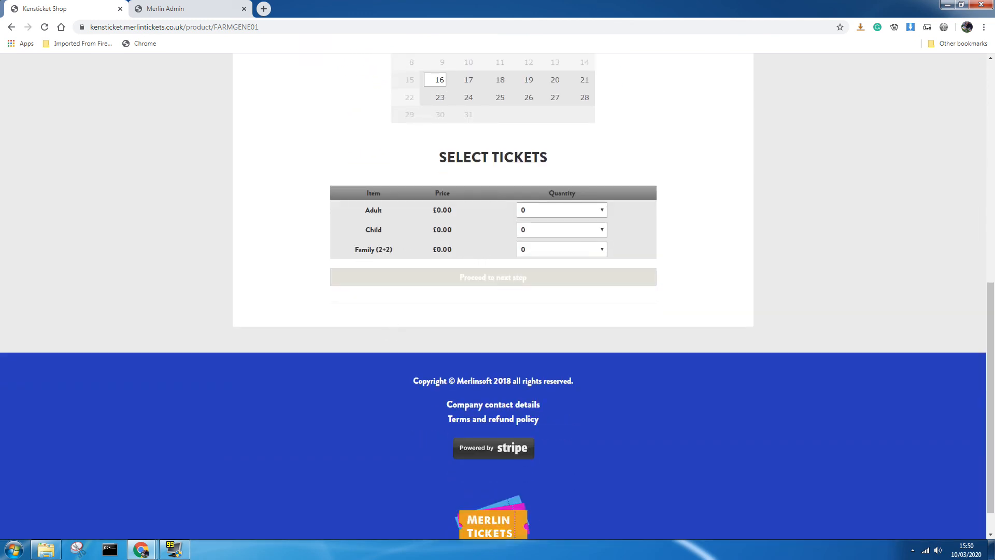
pyautogui.scroll(10, 446, 249)
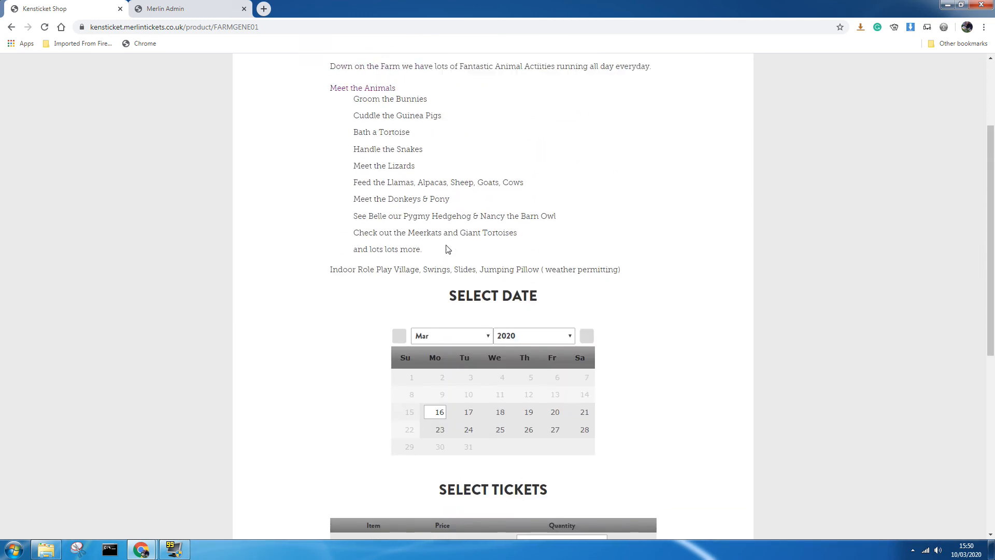
pyautogui.click(481, 89)
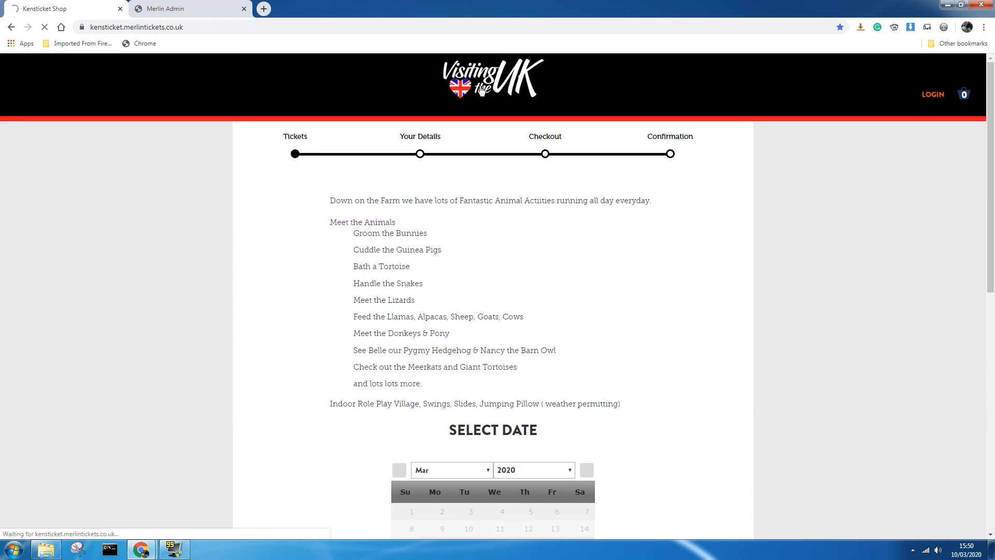
# Step: Switch to the Merlin Admin and open the Down on the Farm event's session starting March 16, 2020 for editing
pyautogui.click(192, 7)
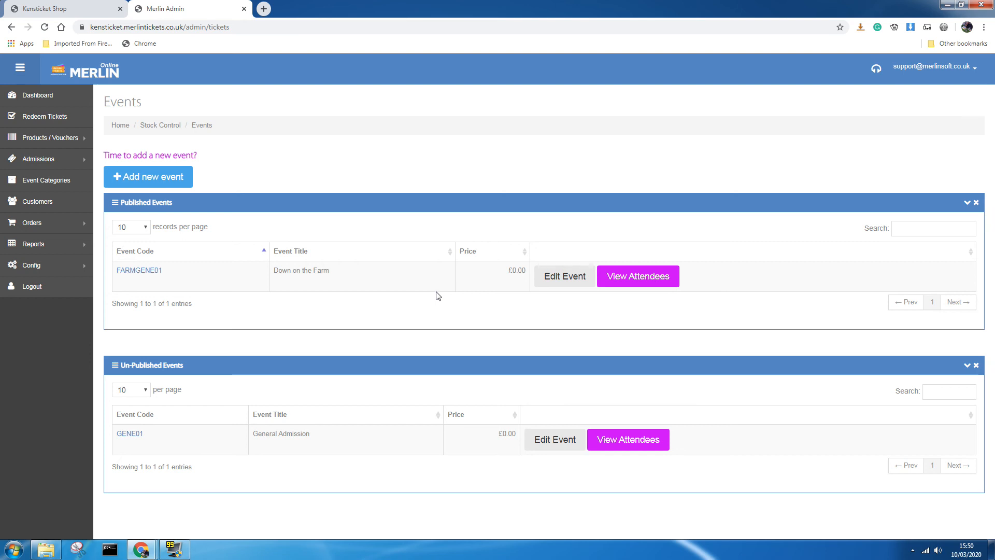
pyautogui.scroll(-1, 438, 297)
pyautogui.scroll(-1, 194, 333)
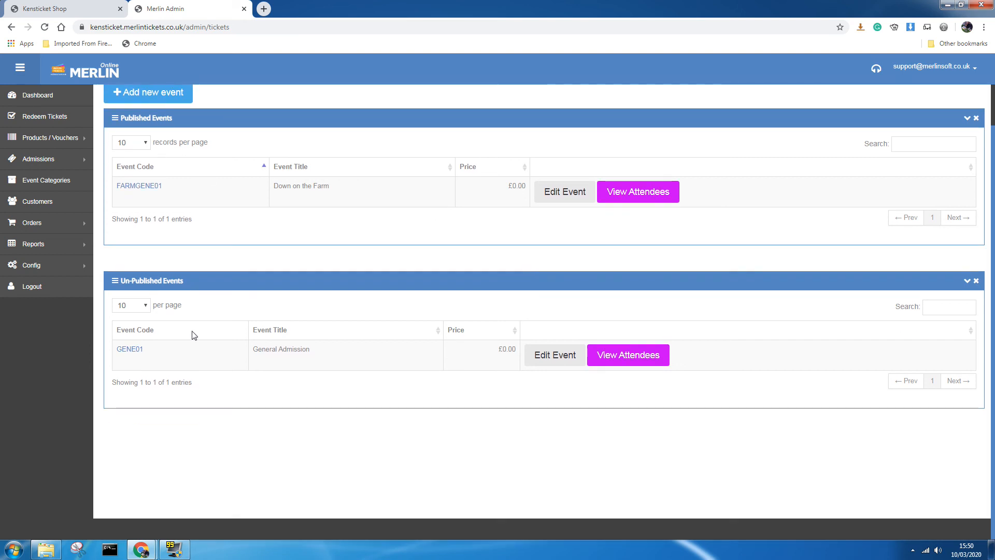
pyautogui.scroll(2, 194, 326)
pyautogui.click(156, 271)
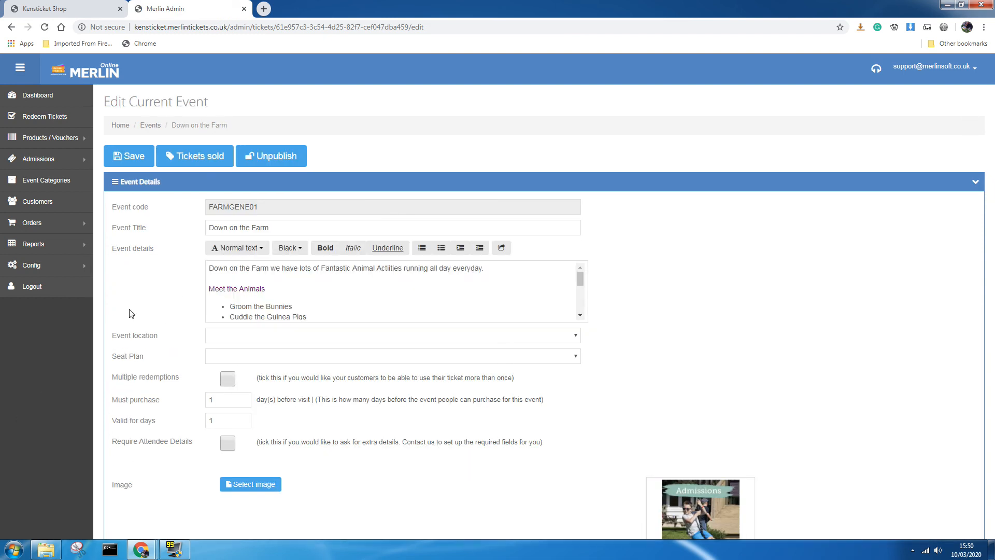
pyautogui.scroll(-5, 200, 355)
pyautogui.scroll(-3, 142, 362)
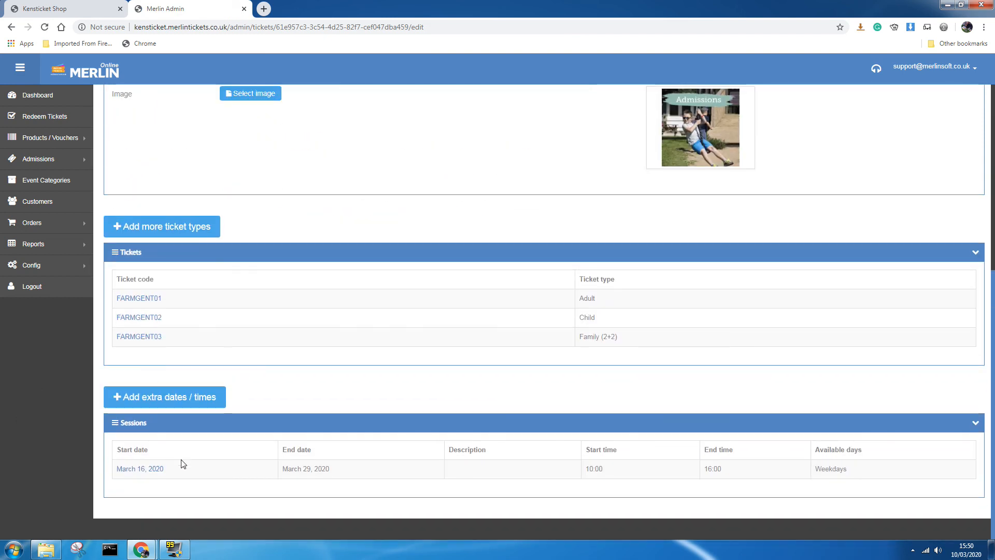
pyautogui.click(161, 469)
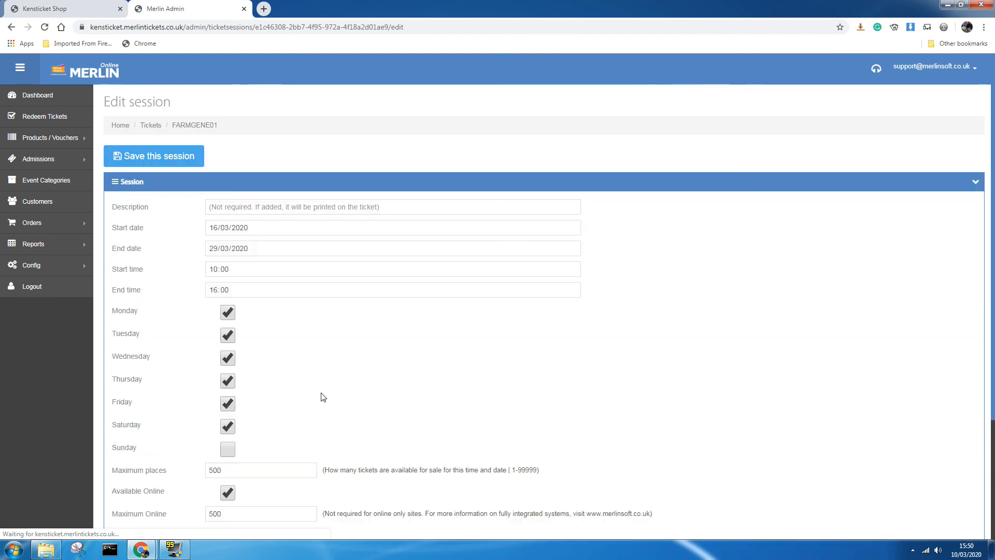
# Step: Set the session's end date to 05/04/2020, and save the session and the event
pyautogui.click(573, 250)
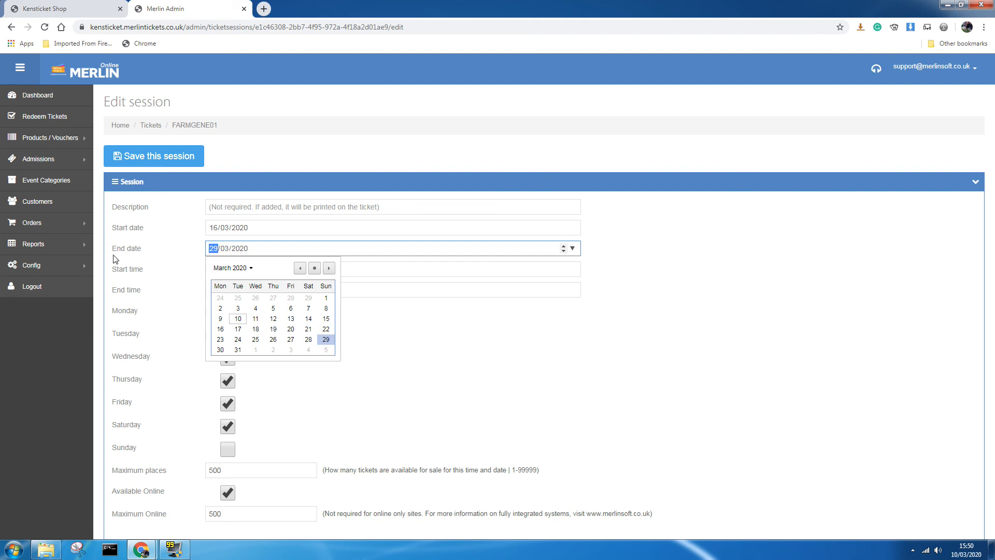
pyautogui.click(329, 268)
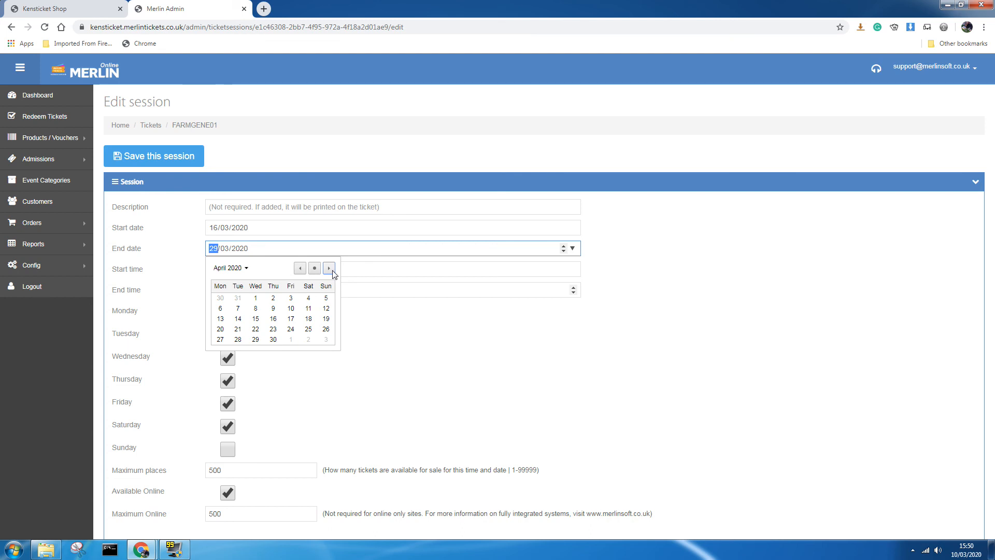
pyautogui.click(326, 299)
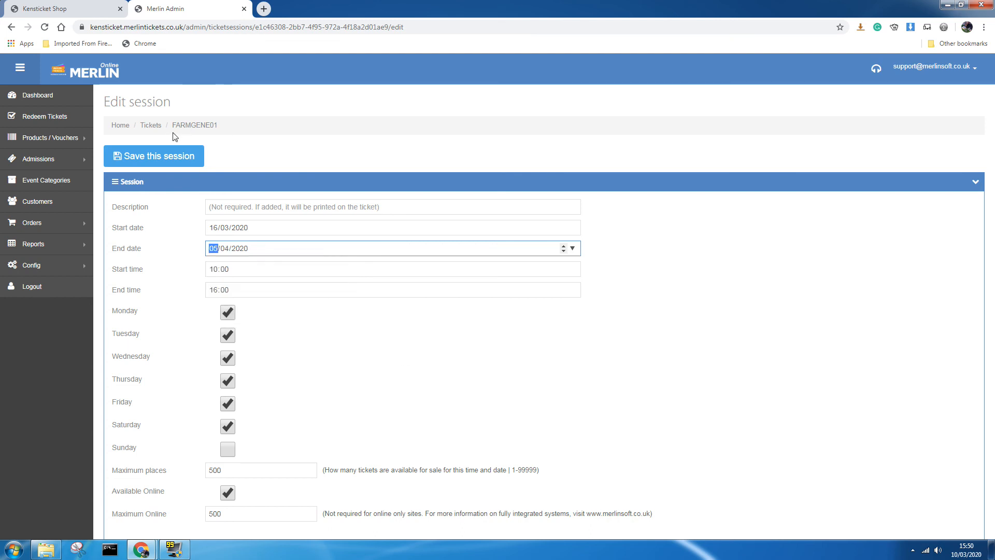
pyautogui.click(170, 159)
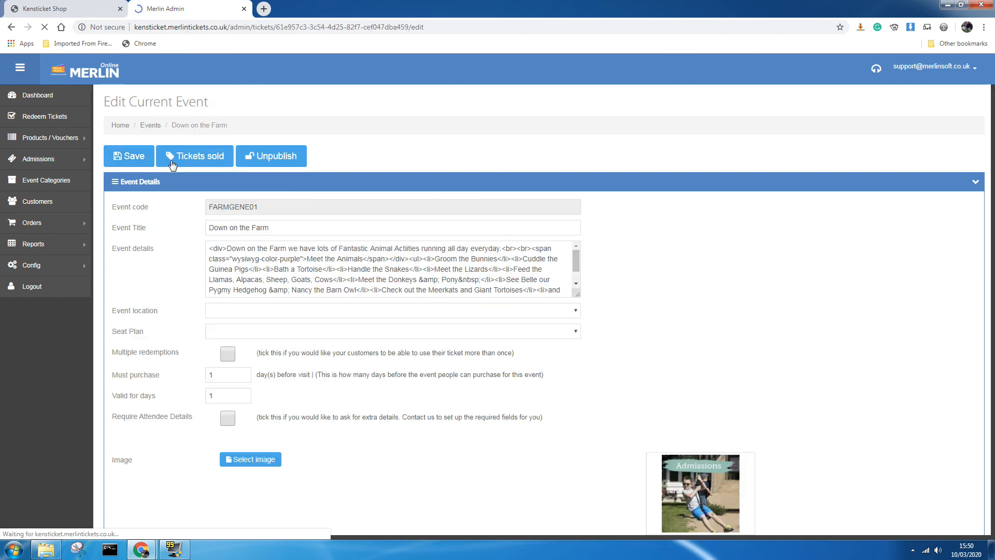
pyautogui.click(135, 167)
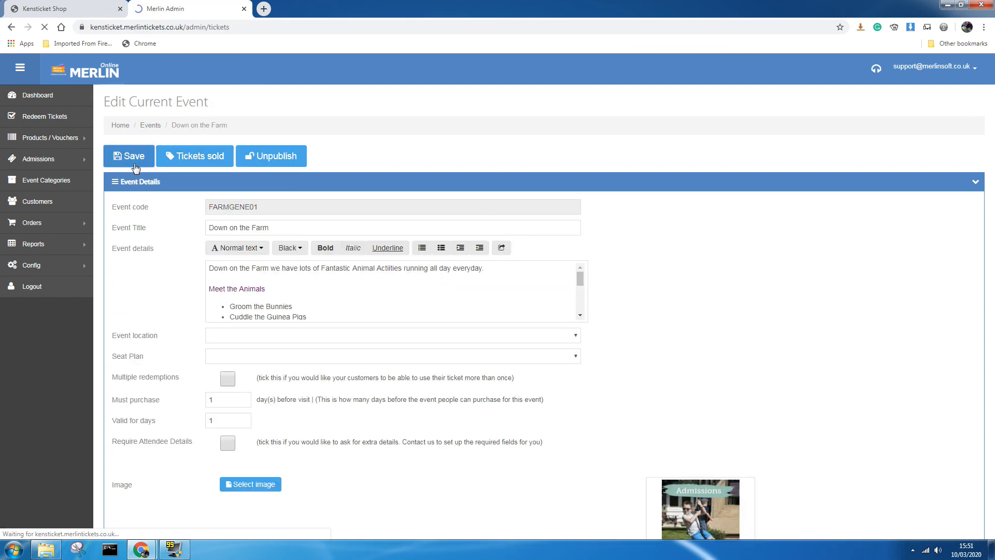
# Step: In the Kensticket Shop, check the bookable March and April 2020 dates and the ticket list on the Down on the Farm booking page
pyautogui.click(39, 9)
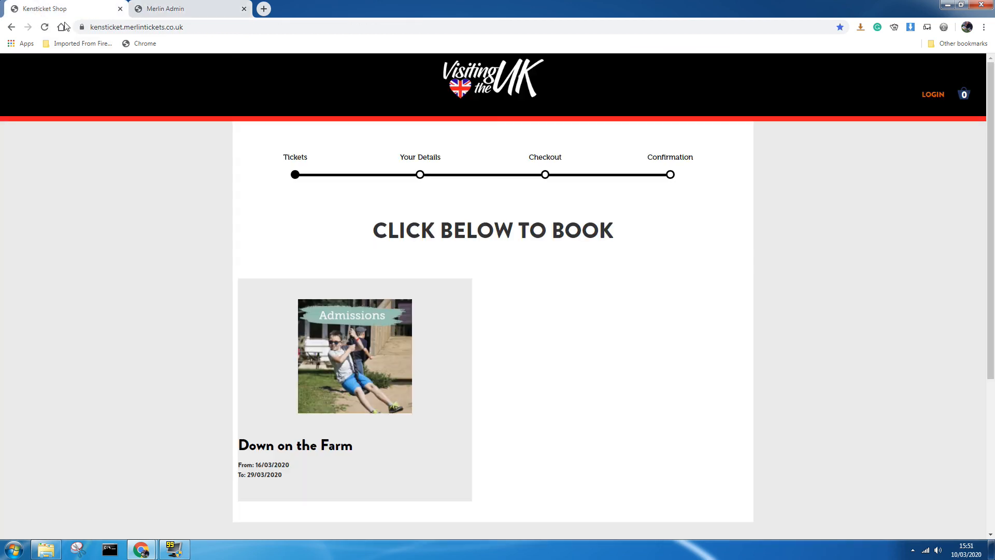
pyautogui.click(366, 328)
pyautogui.scroll(-4, 366, 326)
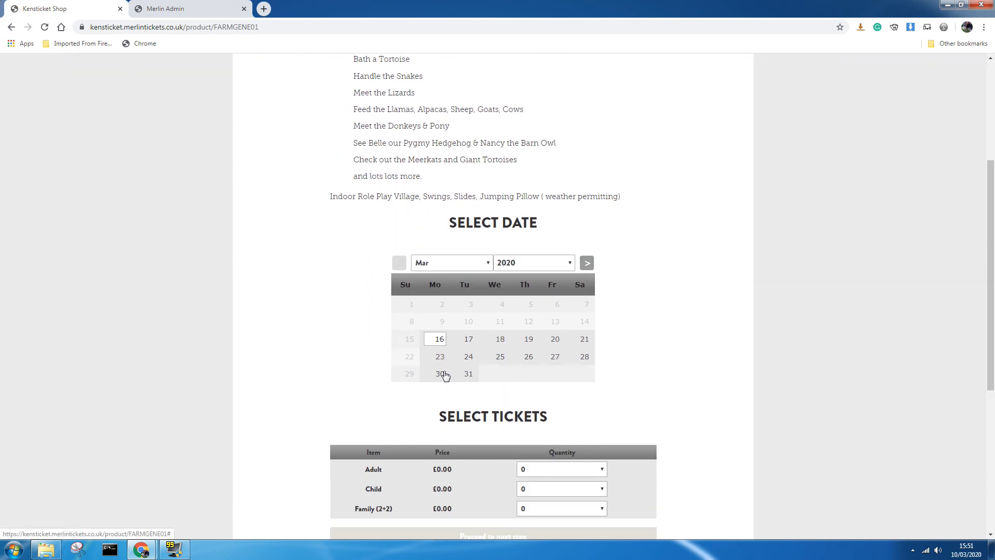
pyautogui.click(588, 264)
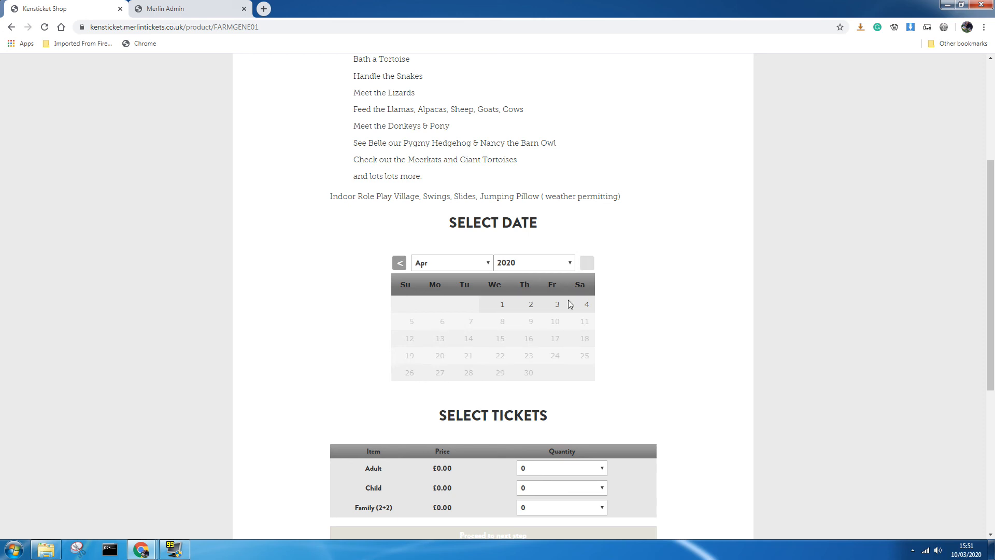
pyautogui.click(398, 264)
pyautogui.scroll(-4, 313, 378)
pyautogui.scroll(4, 312, 378)
pyautogui.scroll(4, 318, 371)
# Step: In the Merlin Admin, review the Down on the Farm event's session dates and event details, and save the session and the event again
pyautogui.click(207, 9)
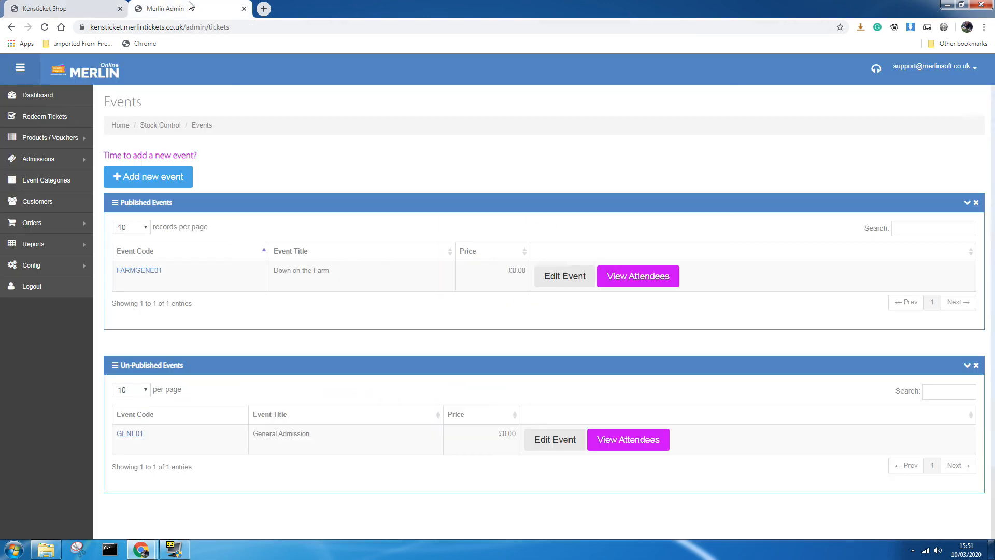
pyautogui.click(158, 272)
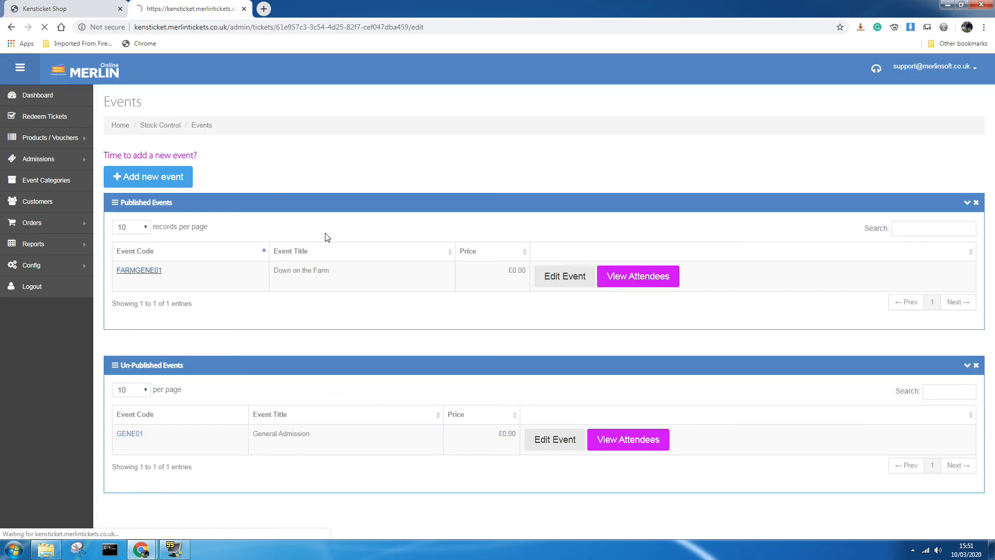
pyautogui.scroll(-4, 508, 493)
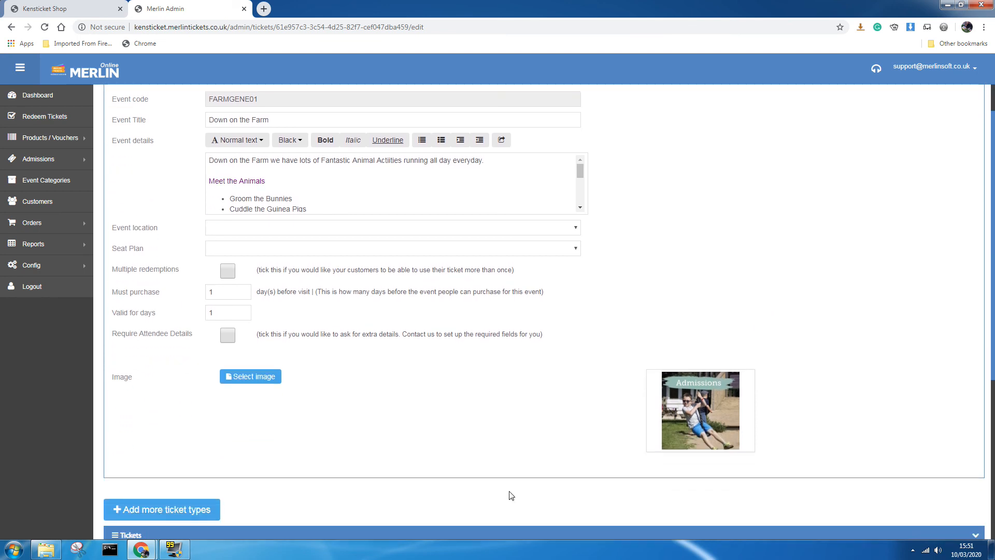
pyautogui.scroll(-3, 505, 496)
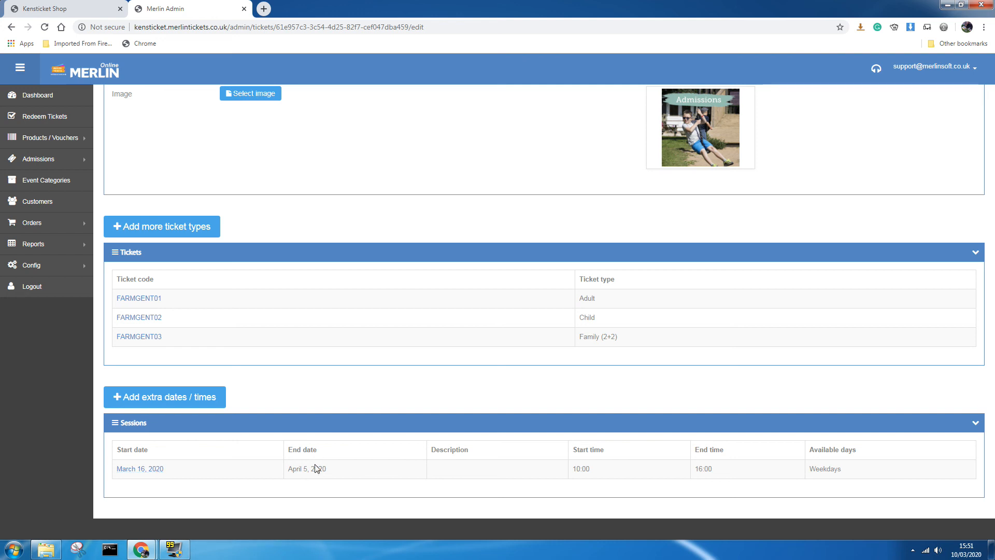
pyautogui.click(147, 468)
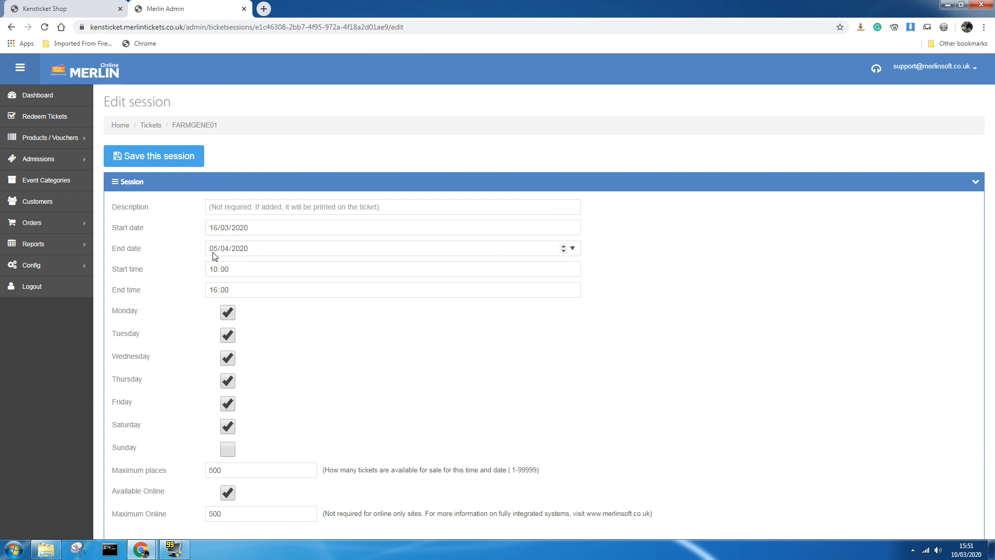
pyautogui.click(183, 163)
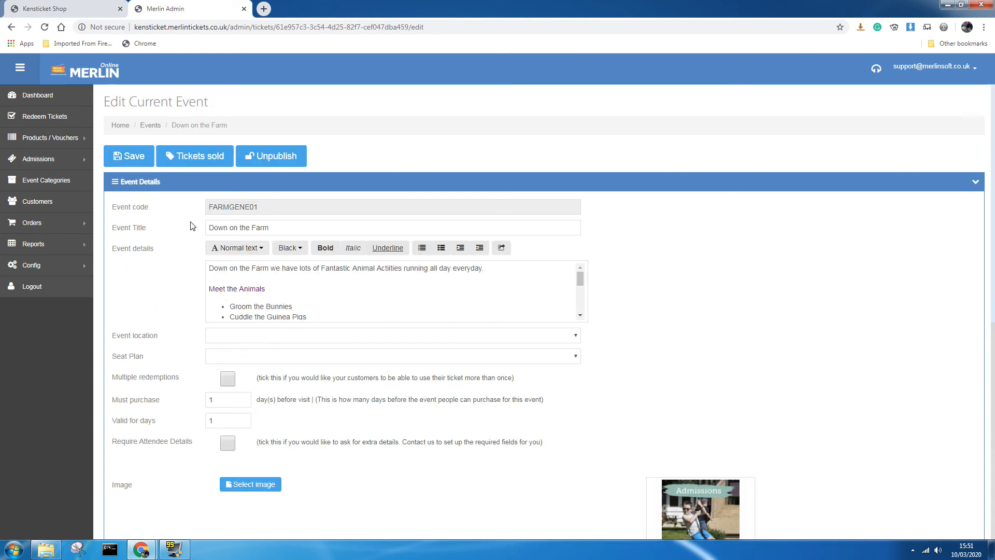
pyautogui.scroll(-1, 172, 344)
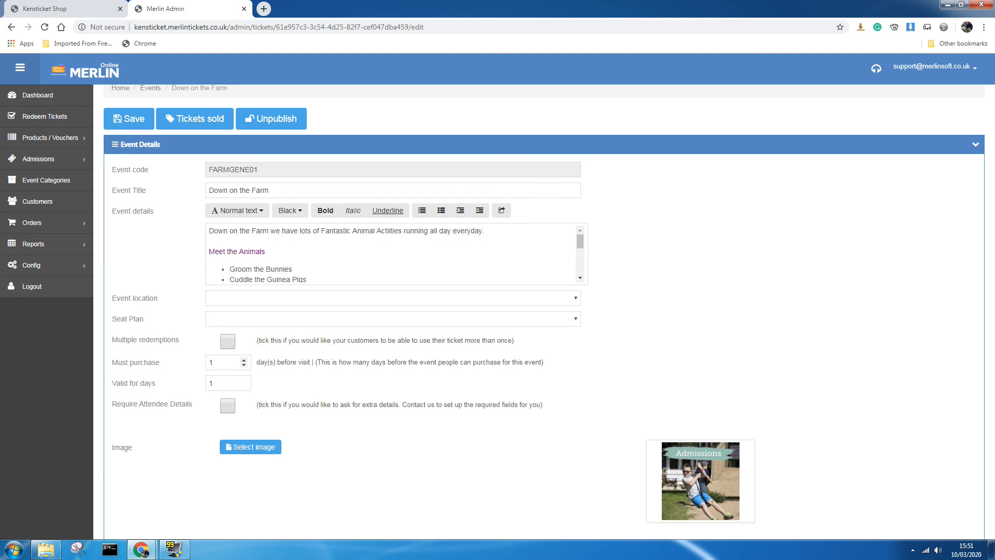
pyautogui.click(126, 120)
# Step: Check the Down on the Farm date range on the Kensticket Shop home page and return to the Merlin Admin events list
pyautogui.click(89, 8)
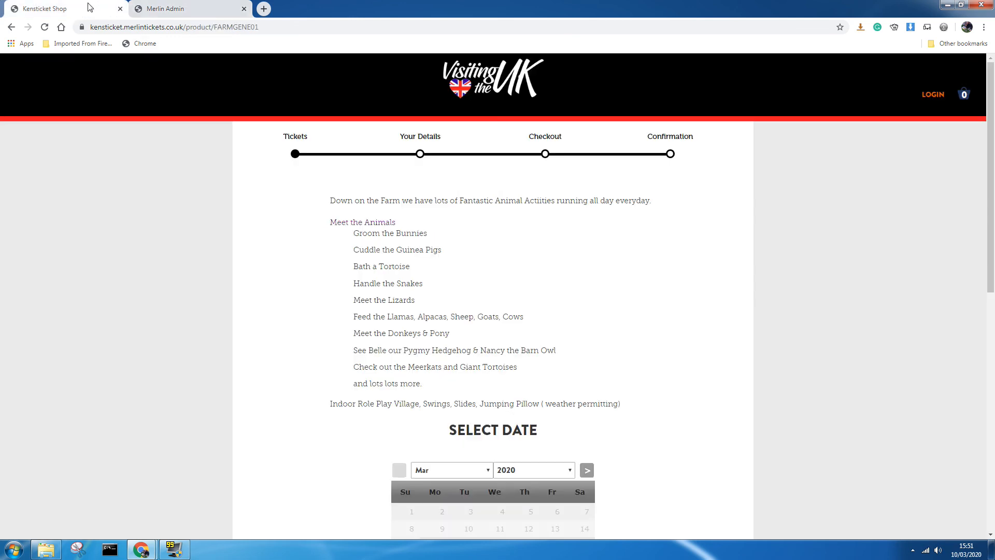
pyautogui.click(506, 94)
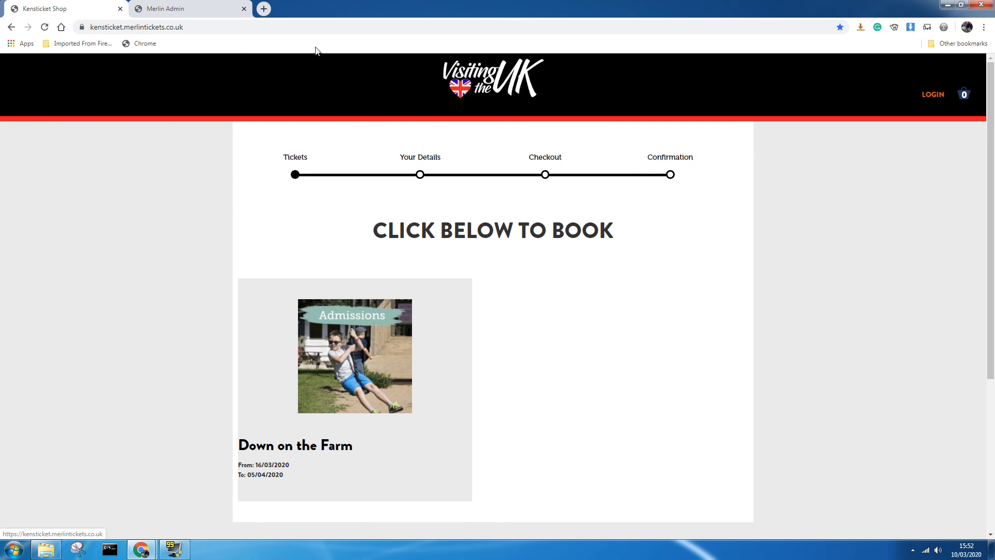
pyautogui.click(166, 7)
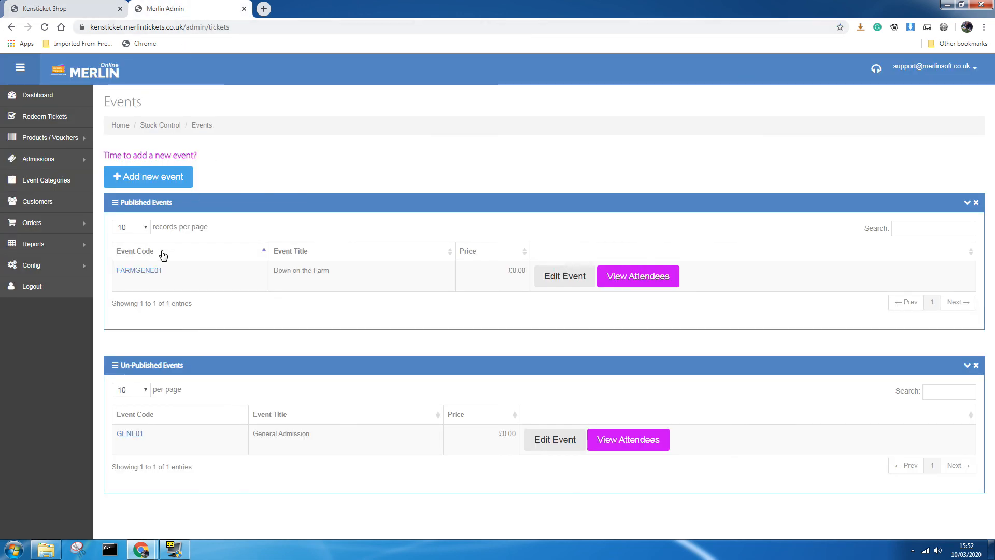
# Step: Unpublish the Down on the Farm event and check the Kensticket Shop home page for its listing
pyautogui.click(154, 271)
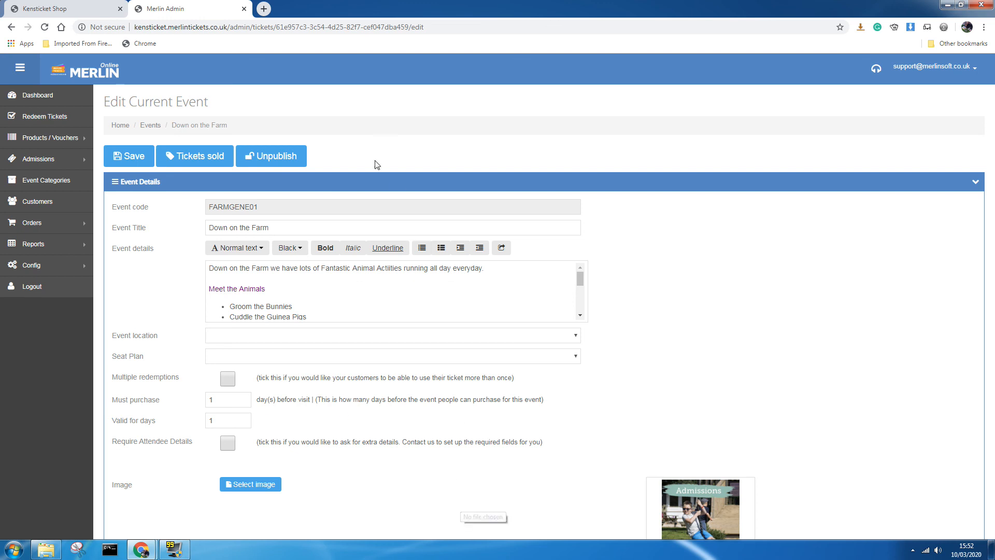
pyautogui.click(277, 158)
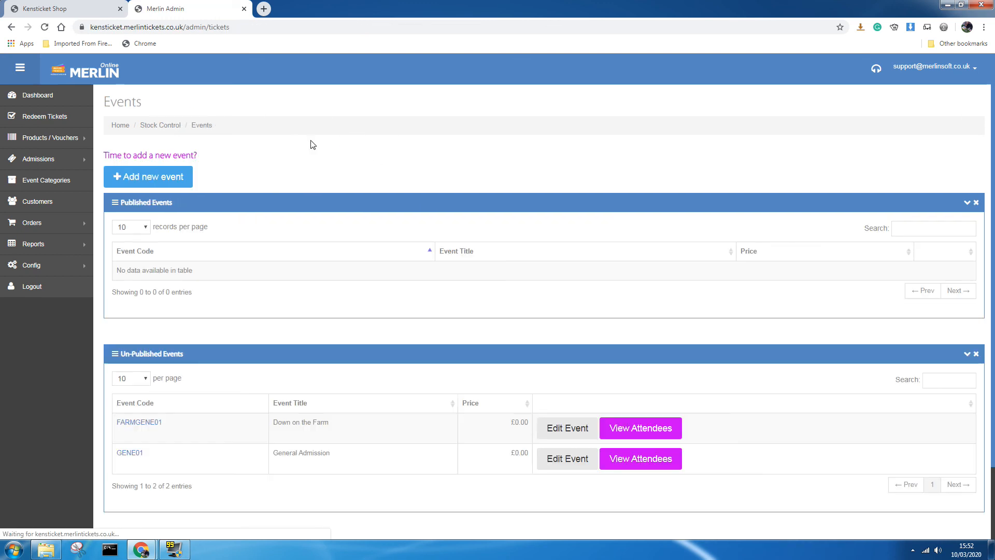
pyautogui.click(45, 8)
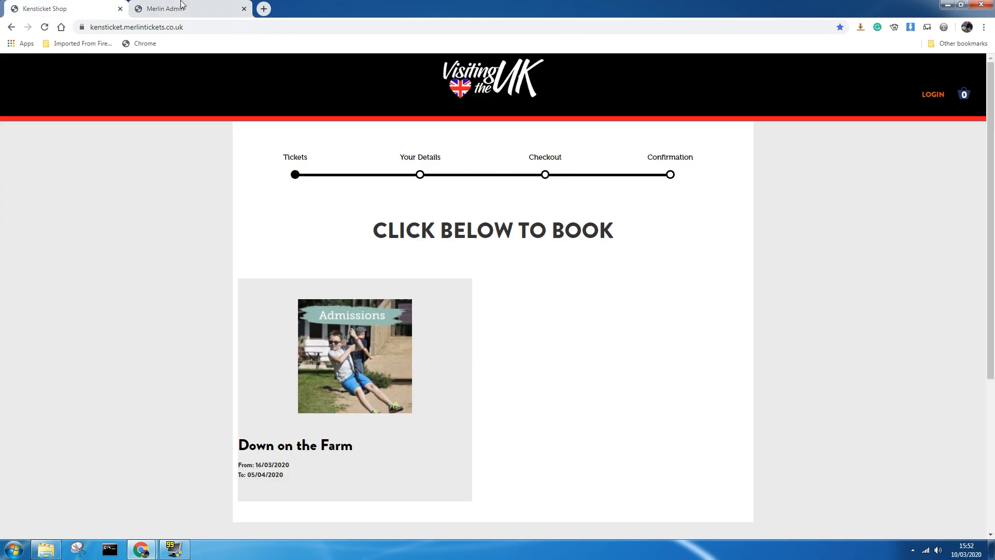
pyautogui.click(459, 91)
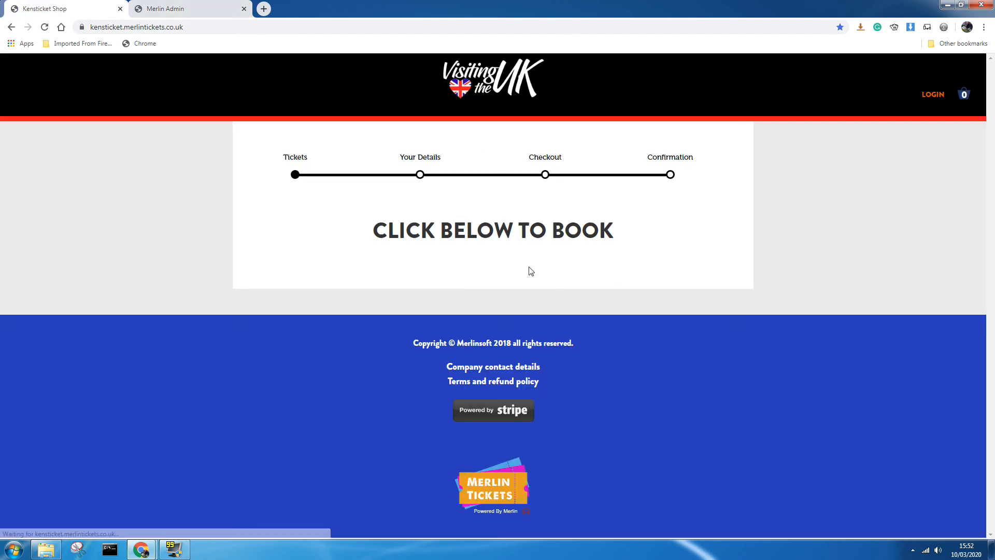
# Step: Back in the Merlin Admin, publish the Down on the Farm event again and check its listing on the refreshed Kensticket Shop home page
pyautogui.click(231, 8)
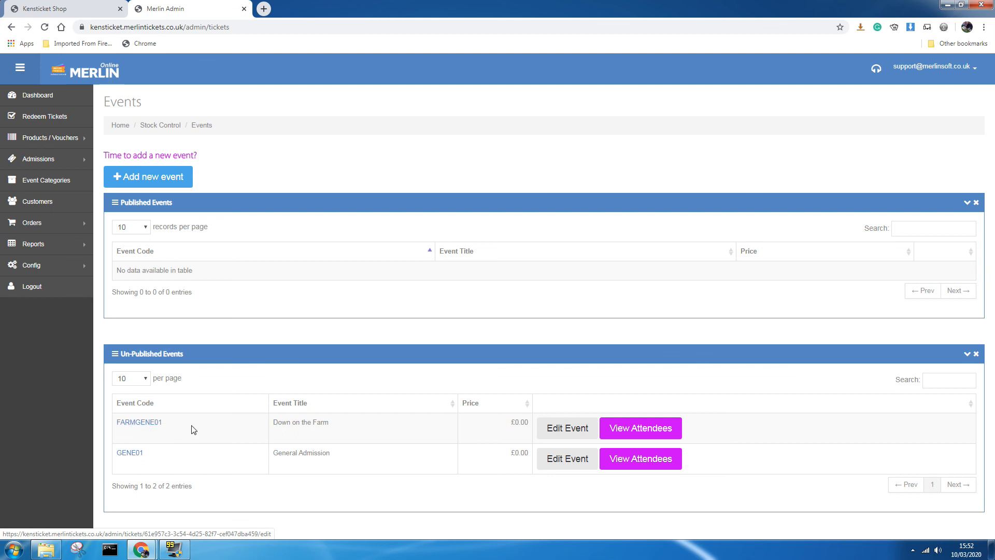
pyautogui.click(155, 424)
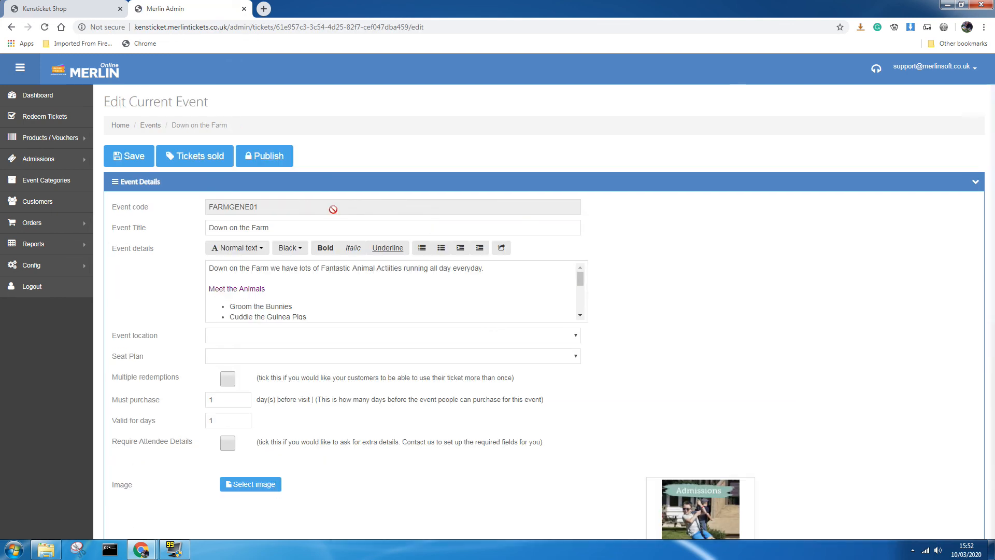
pyautogui.click(276, 161)
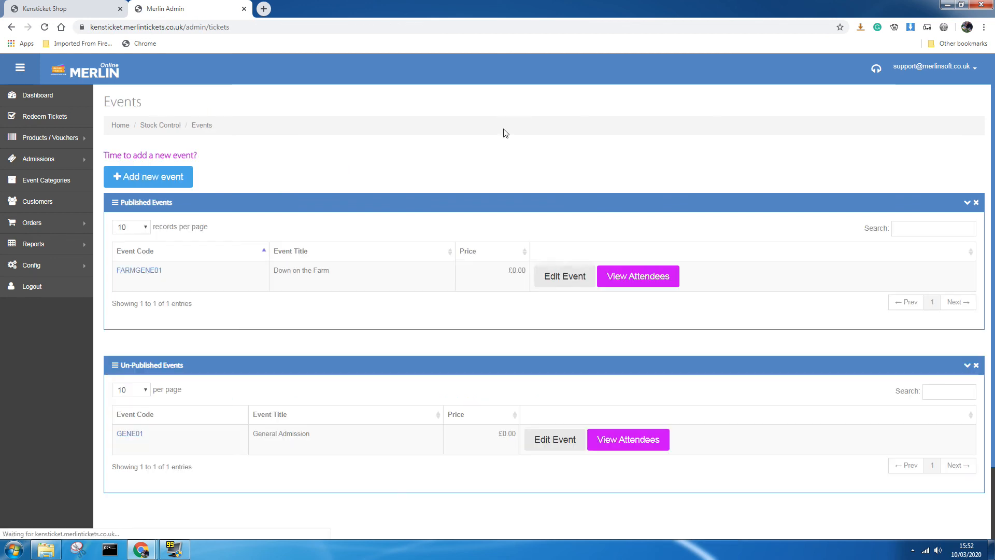
pyautogui.click(78, 9)
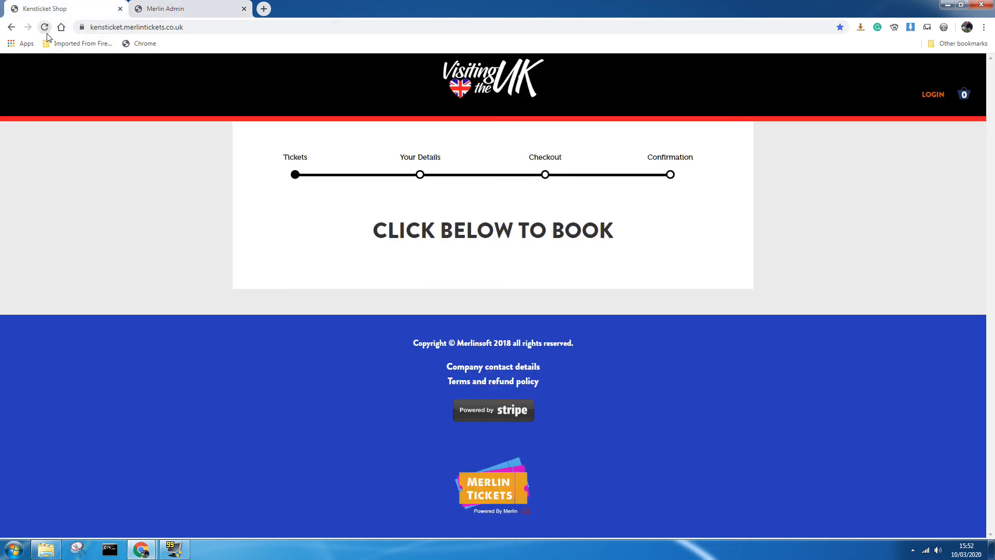
pyautogui.click(44, 27)
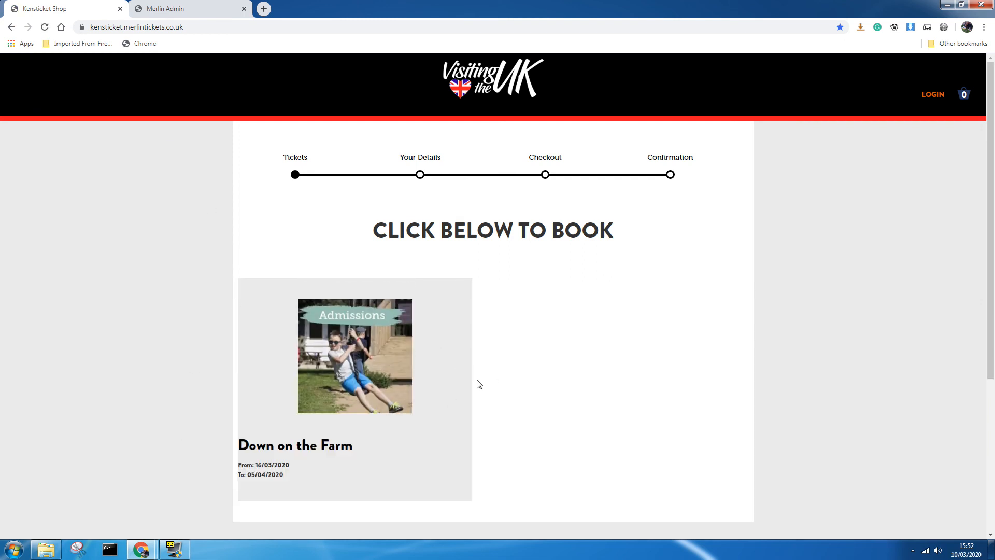
# Step: In the Merlin Admin, open the Down on the Farm event and review its event details, ticket types and sessions
pyautogui.click(206, 9)
pyautogui.click(160, 271)
pyautogui.scroll(-8, 429, 351)
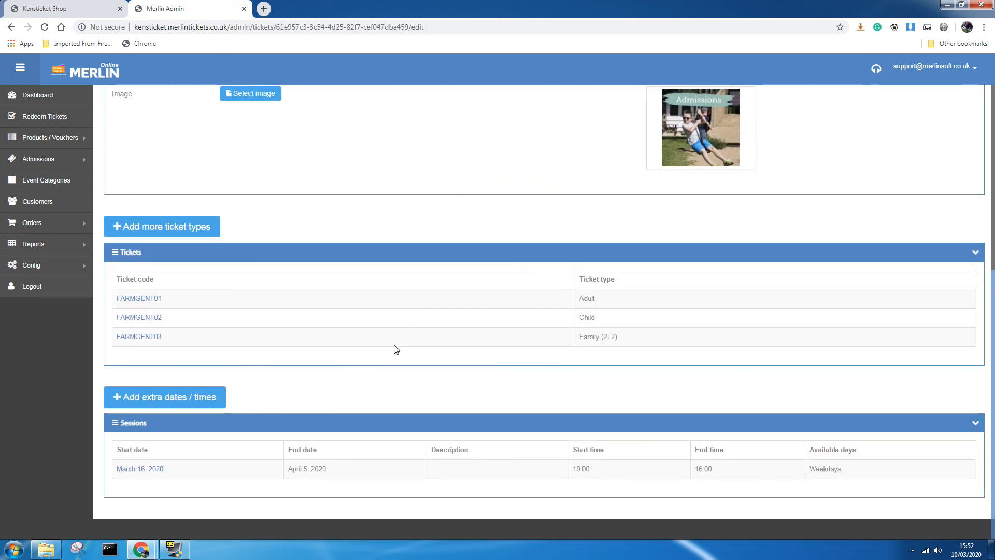
pyautogui.scroll(4, 396, 349)
pyautogui.scroll(4, 337, 308)
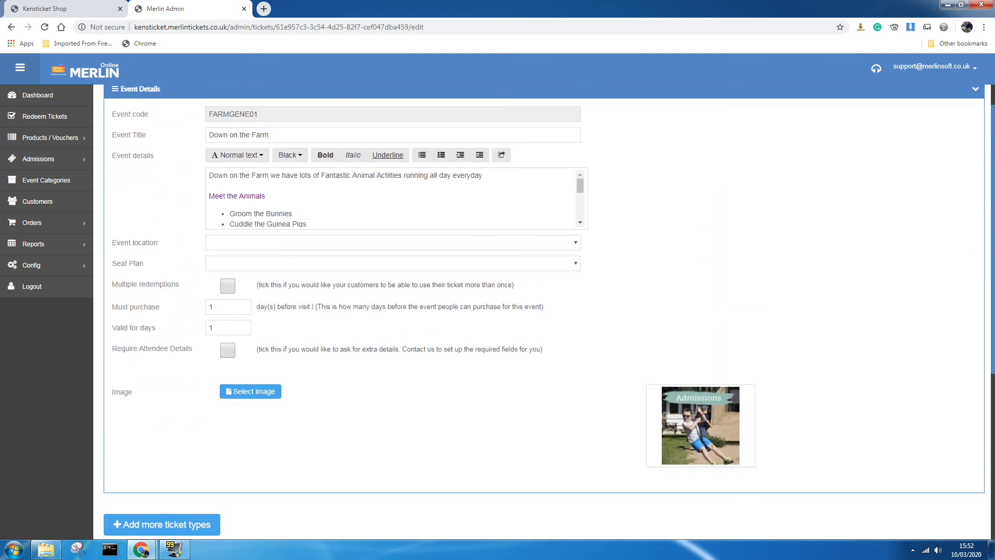
pyautogui.scroll(-3, 338, 309)
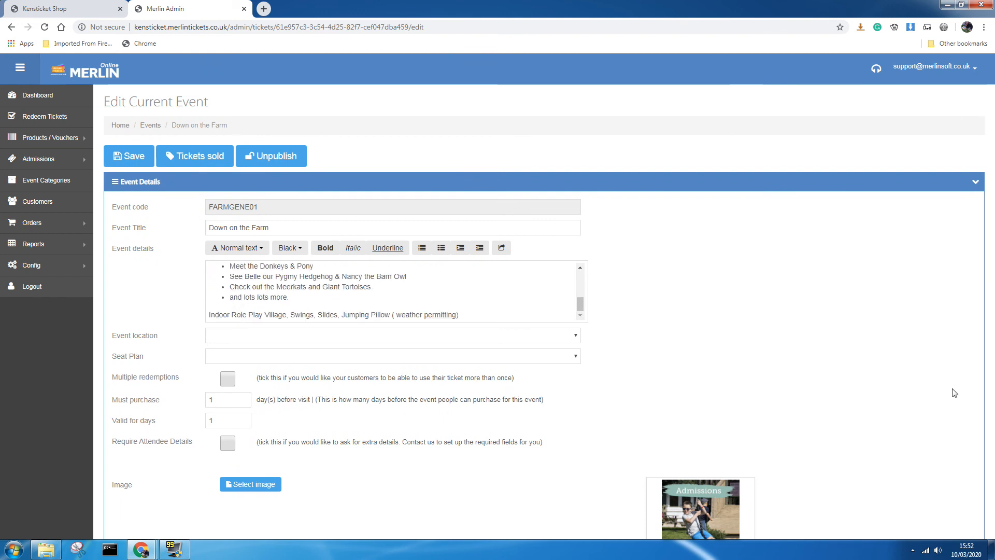
pyautogui.scroll(-7, 712, 400)
pyautogui.scroll(-2, 459, 446)
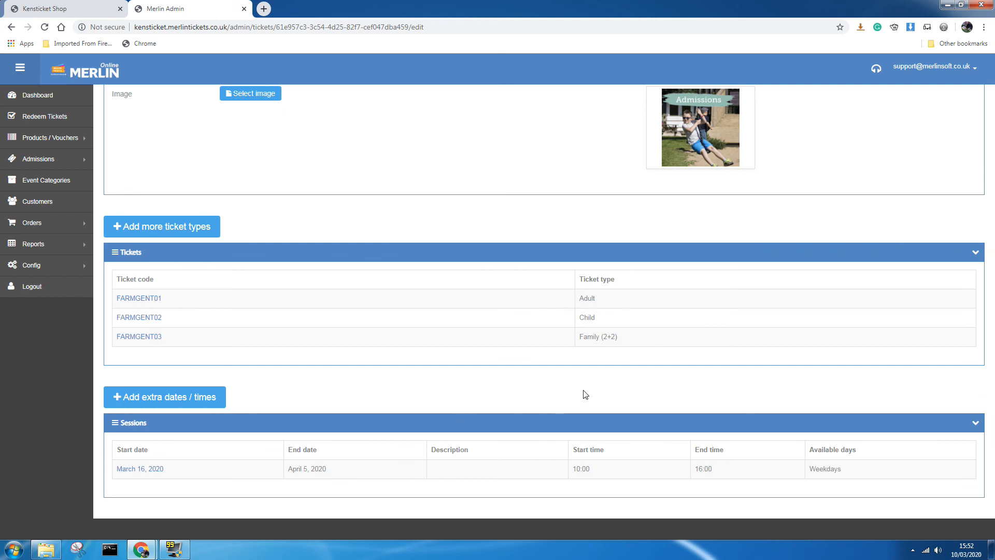
pyautogui.scroll(7, 586, 395)
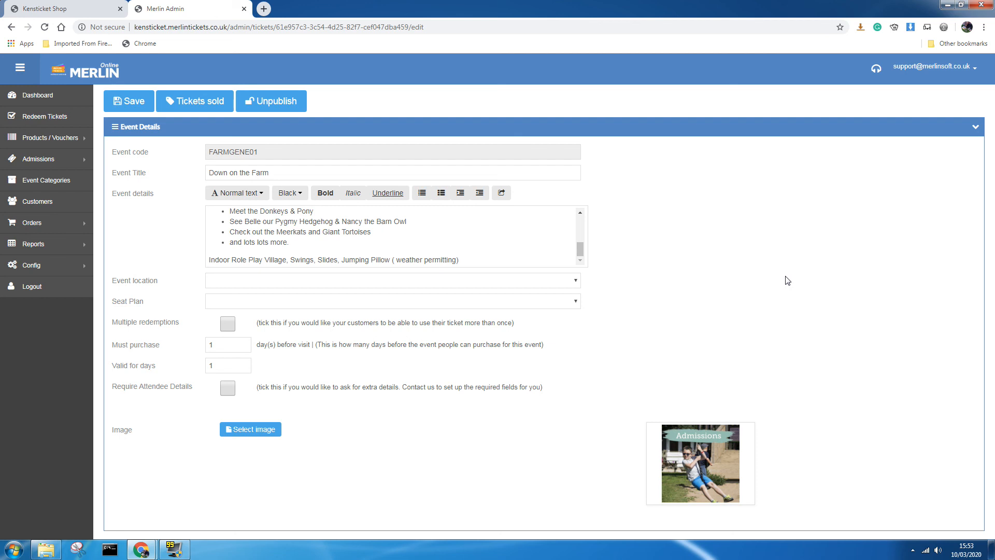
pyautogui.scroll(-6, 520, 430)
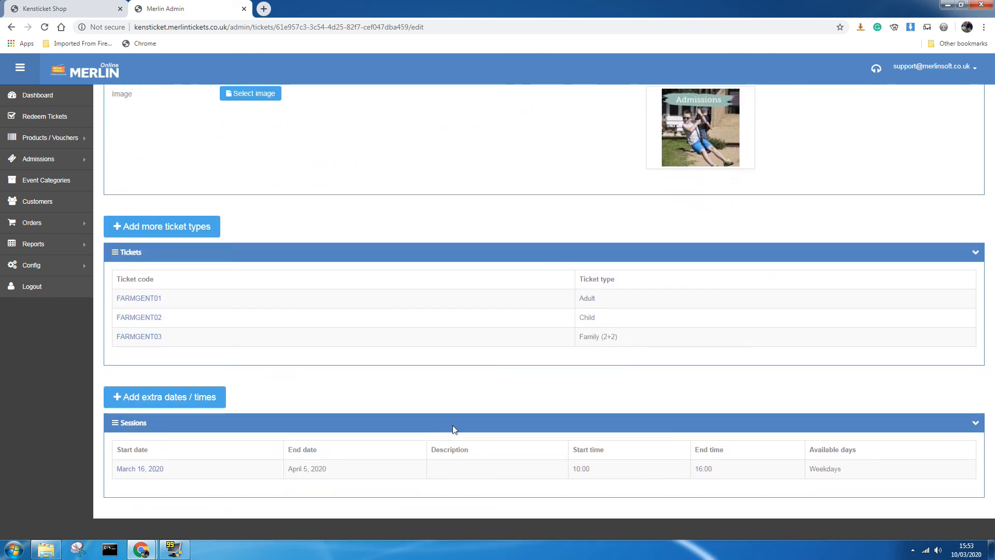
pyautogui.scroll(4, 452, 425)
pyautogui.scroll(3, 456, 427)
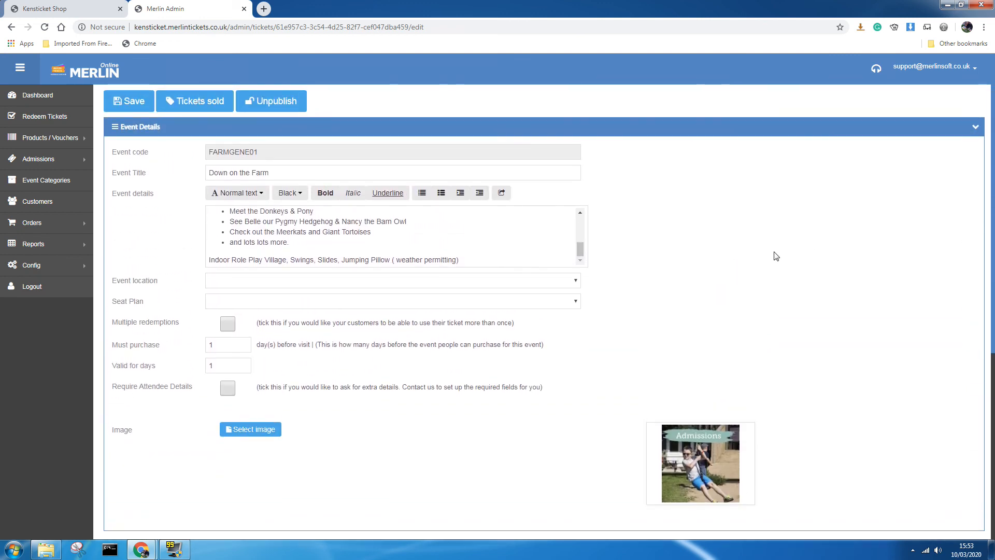